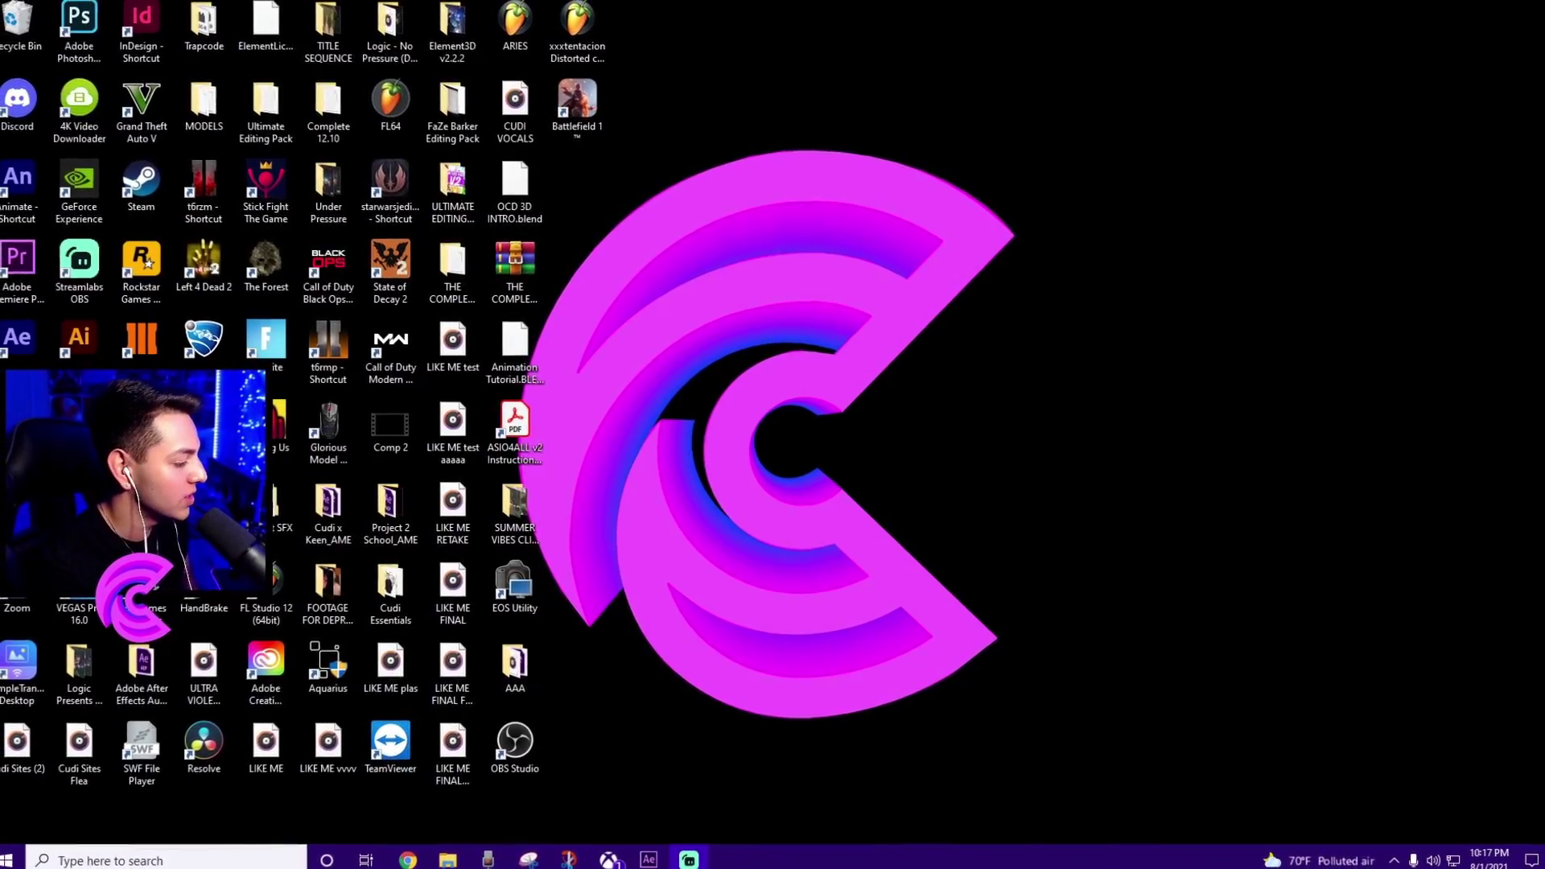
Step: Restore the After Effects window from its taskbar icon
click(648, 855)
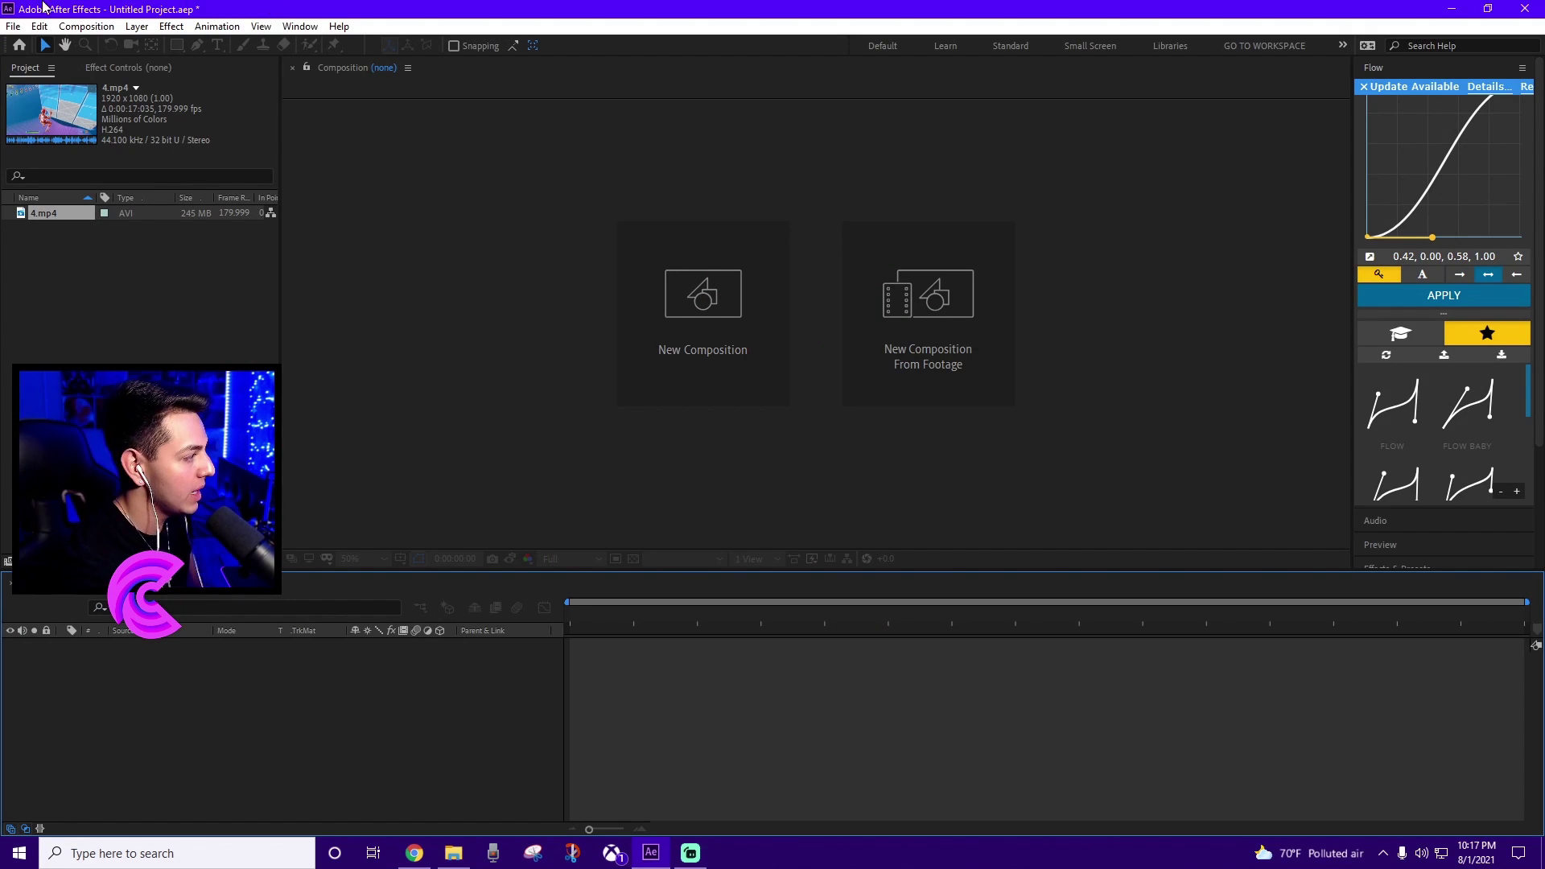
Step: Import the 2.mp4, 4.mp4 and audio files through File > Import > File
click(13, 26)
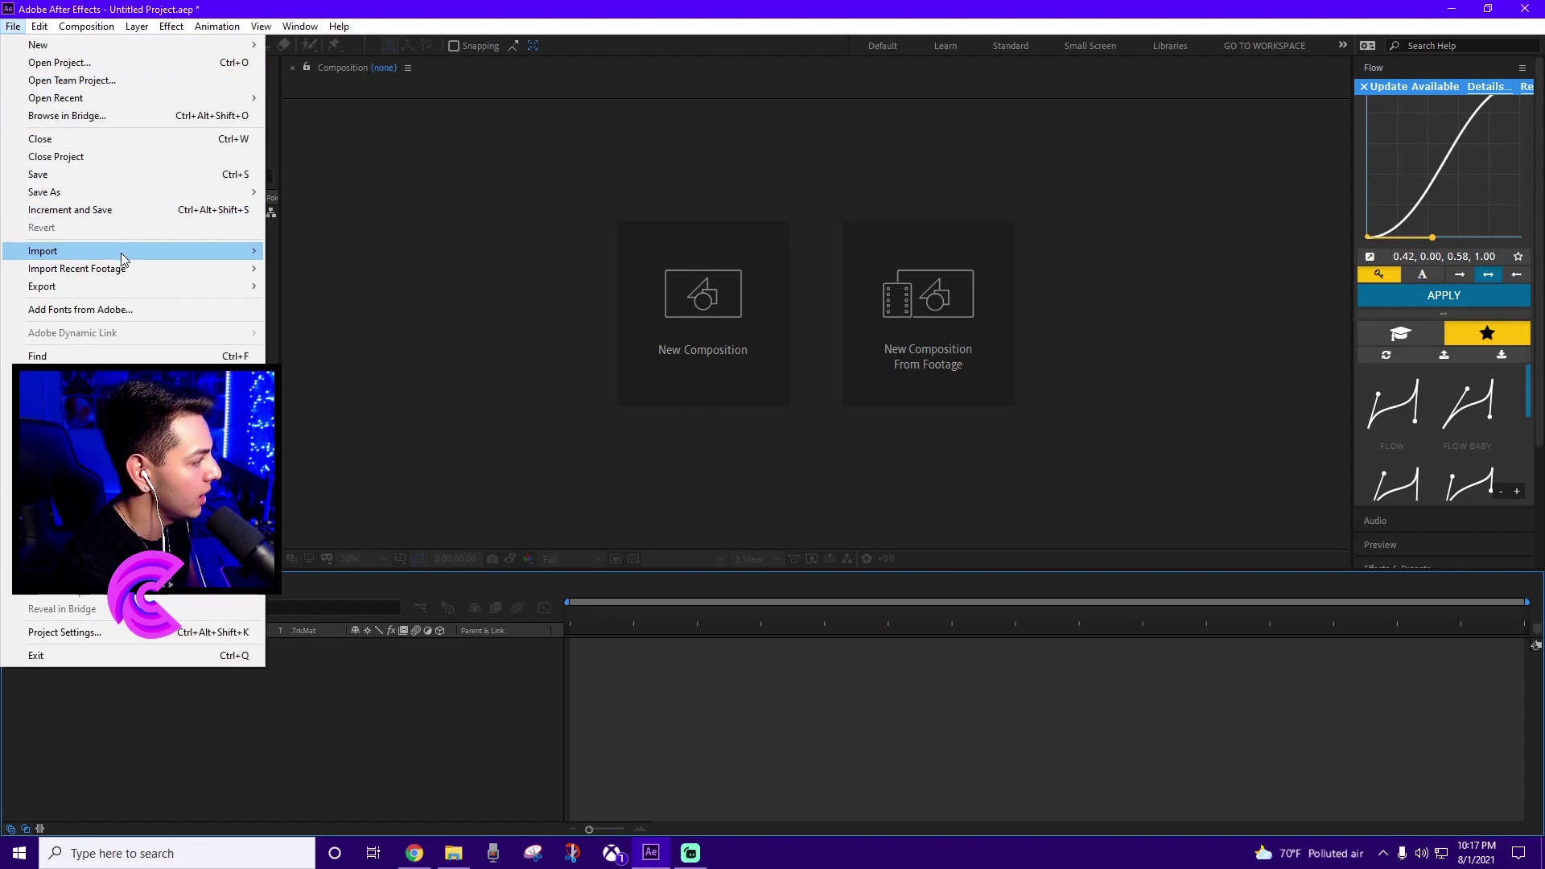
mouse_move(126, 250)
click(312, 248)
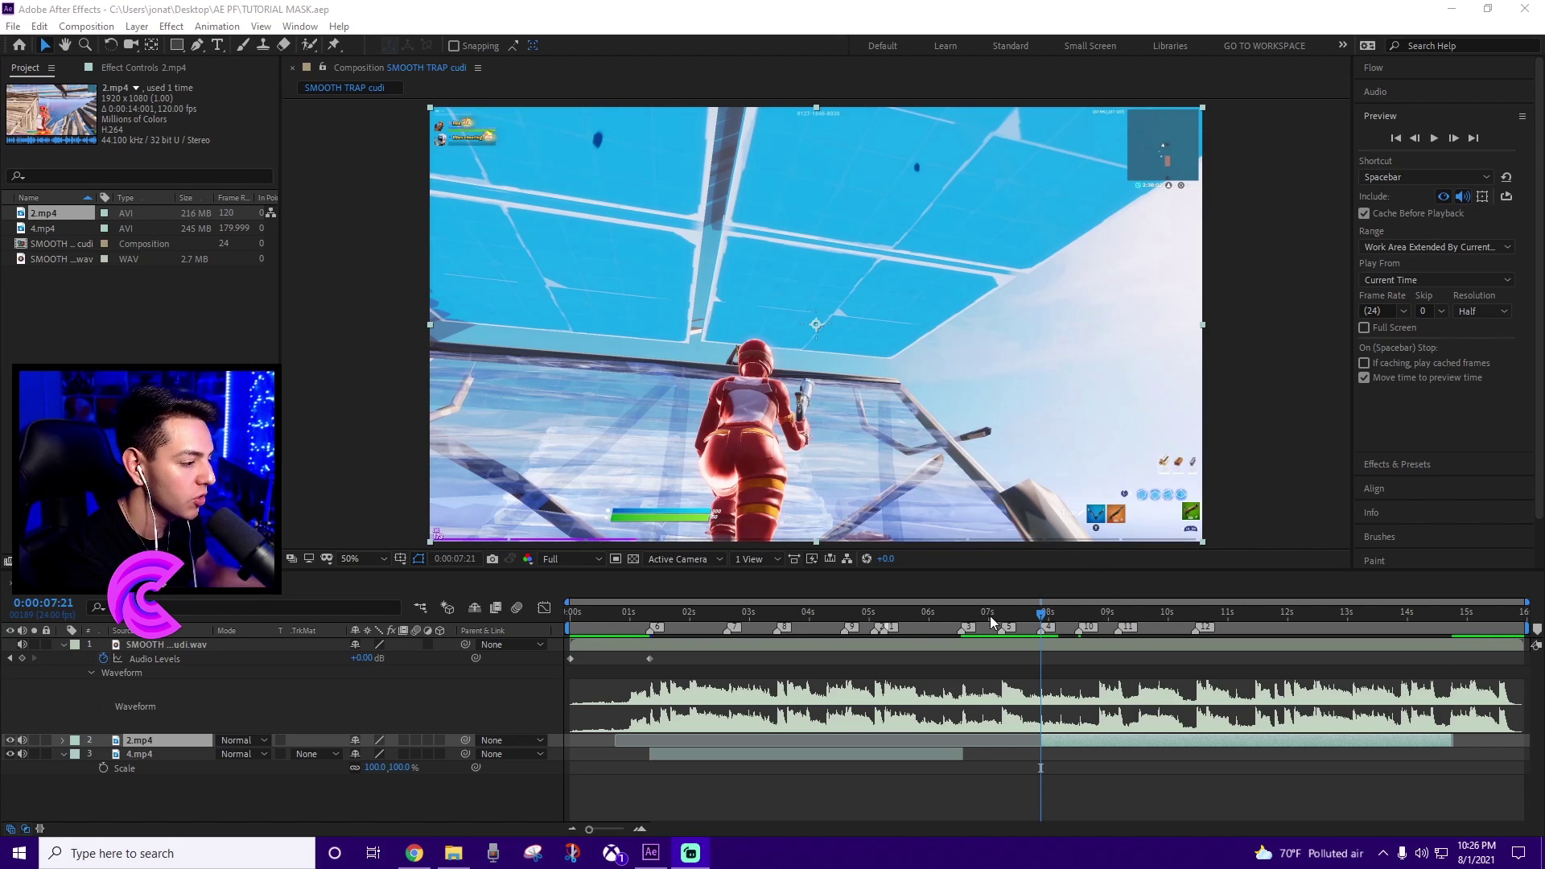
Step: Duplicate the 4.mp4 layer at 0:00:06:13 and freeze the copy on that frame
mouse_move(990, 616)
mouse_down()
mouse_move(971, 615)
mouse_move(1019, 616)
mouse_move(959, 622)
mouse_move(1004, 633)
mouse_up()
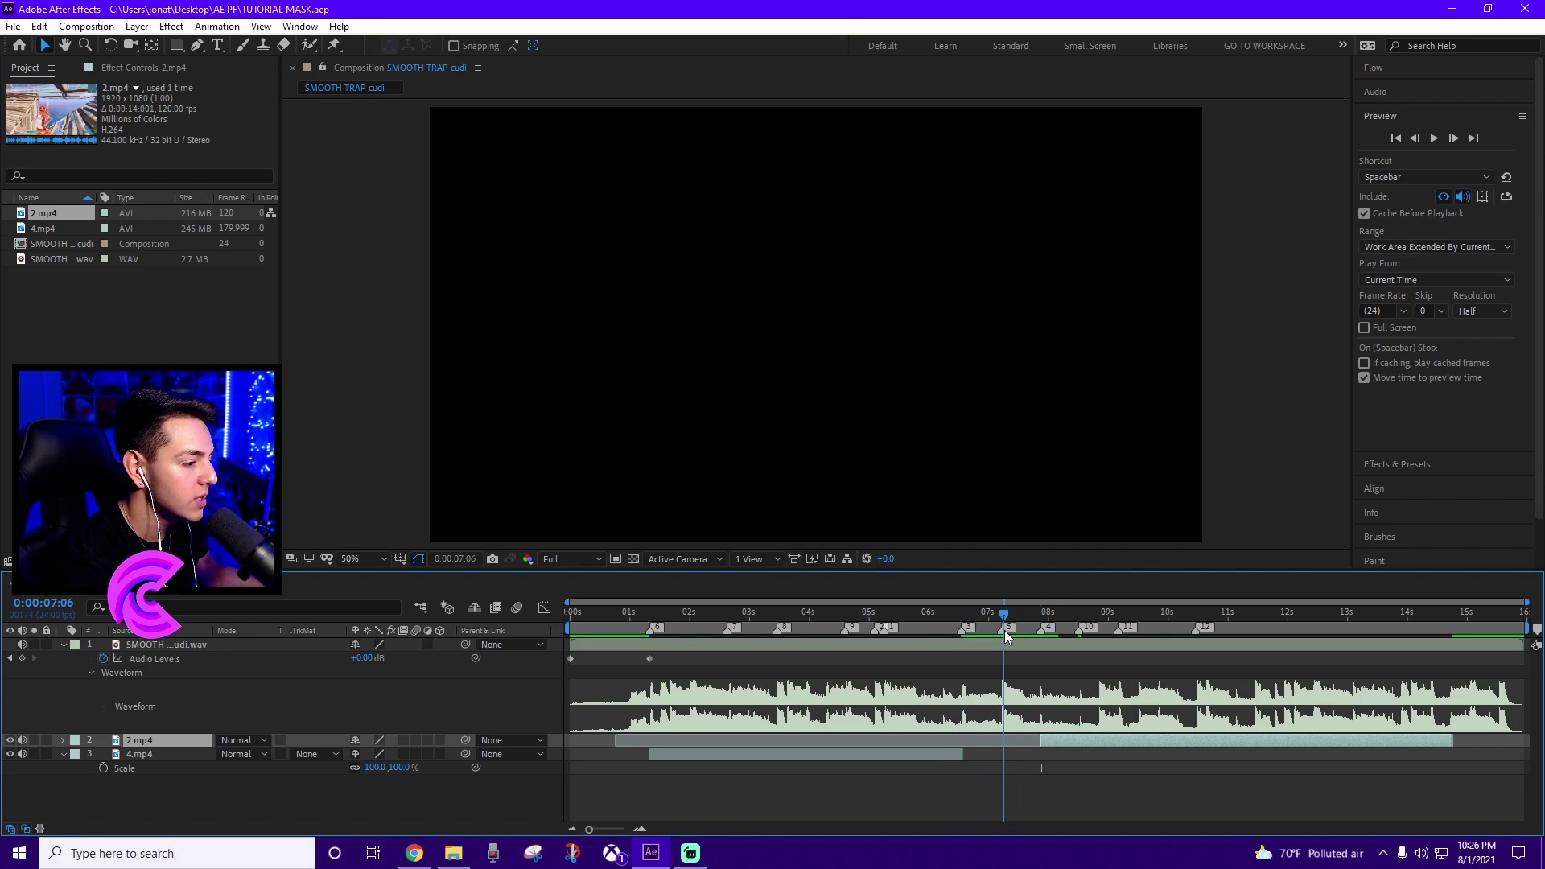
click(960, 615)
click(943, 756)
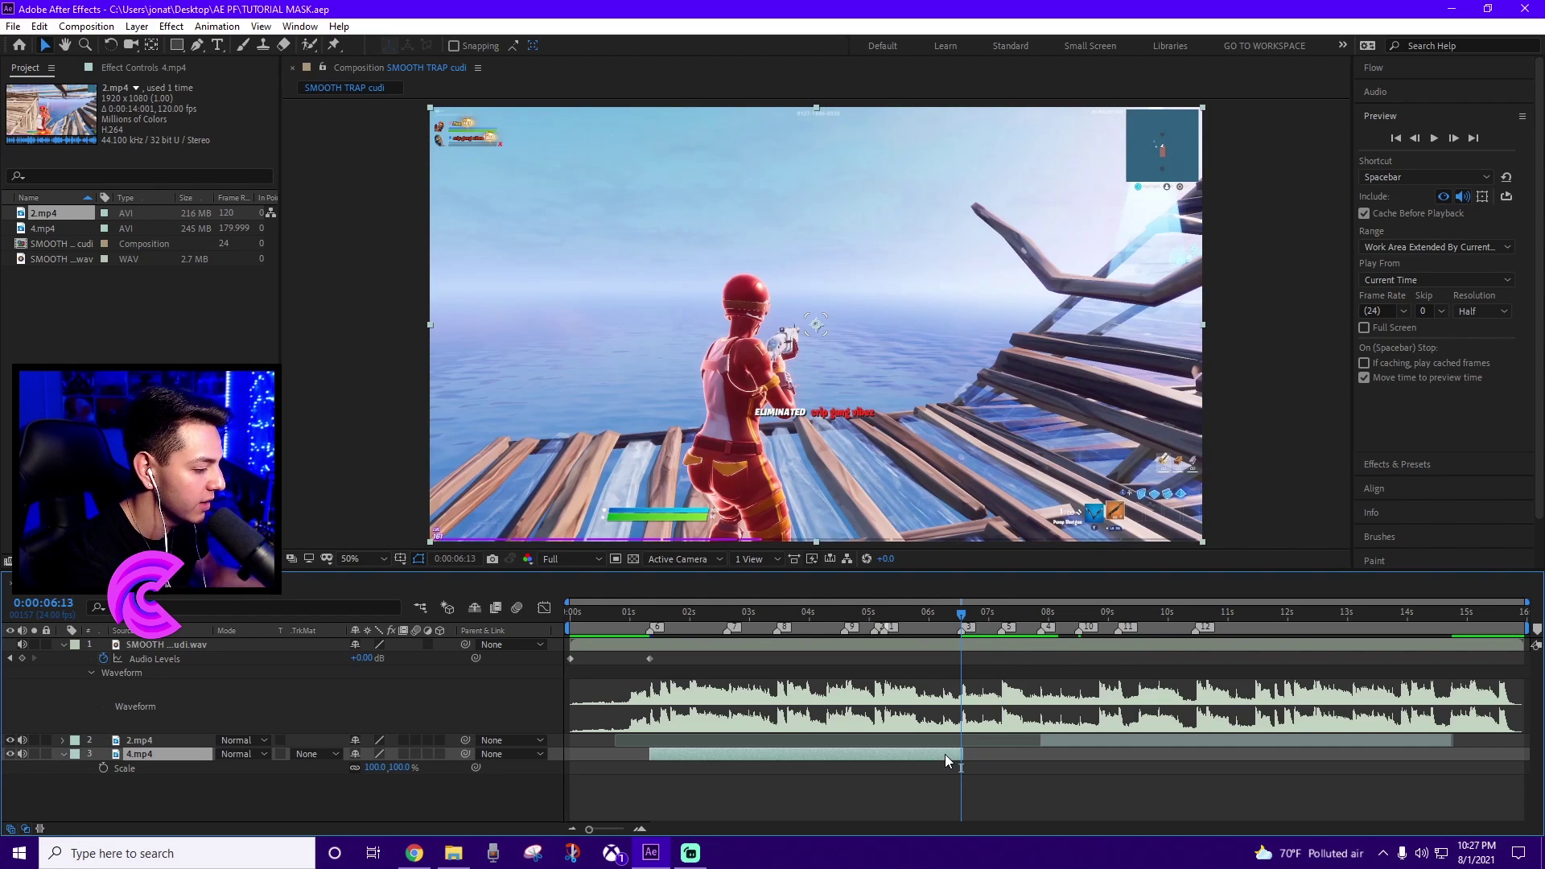
key(ctrl+d)
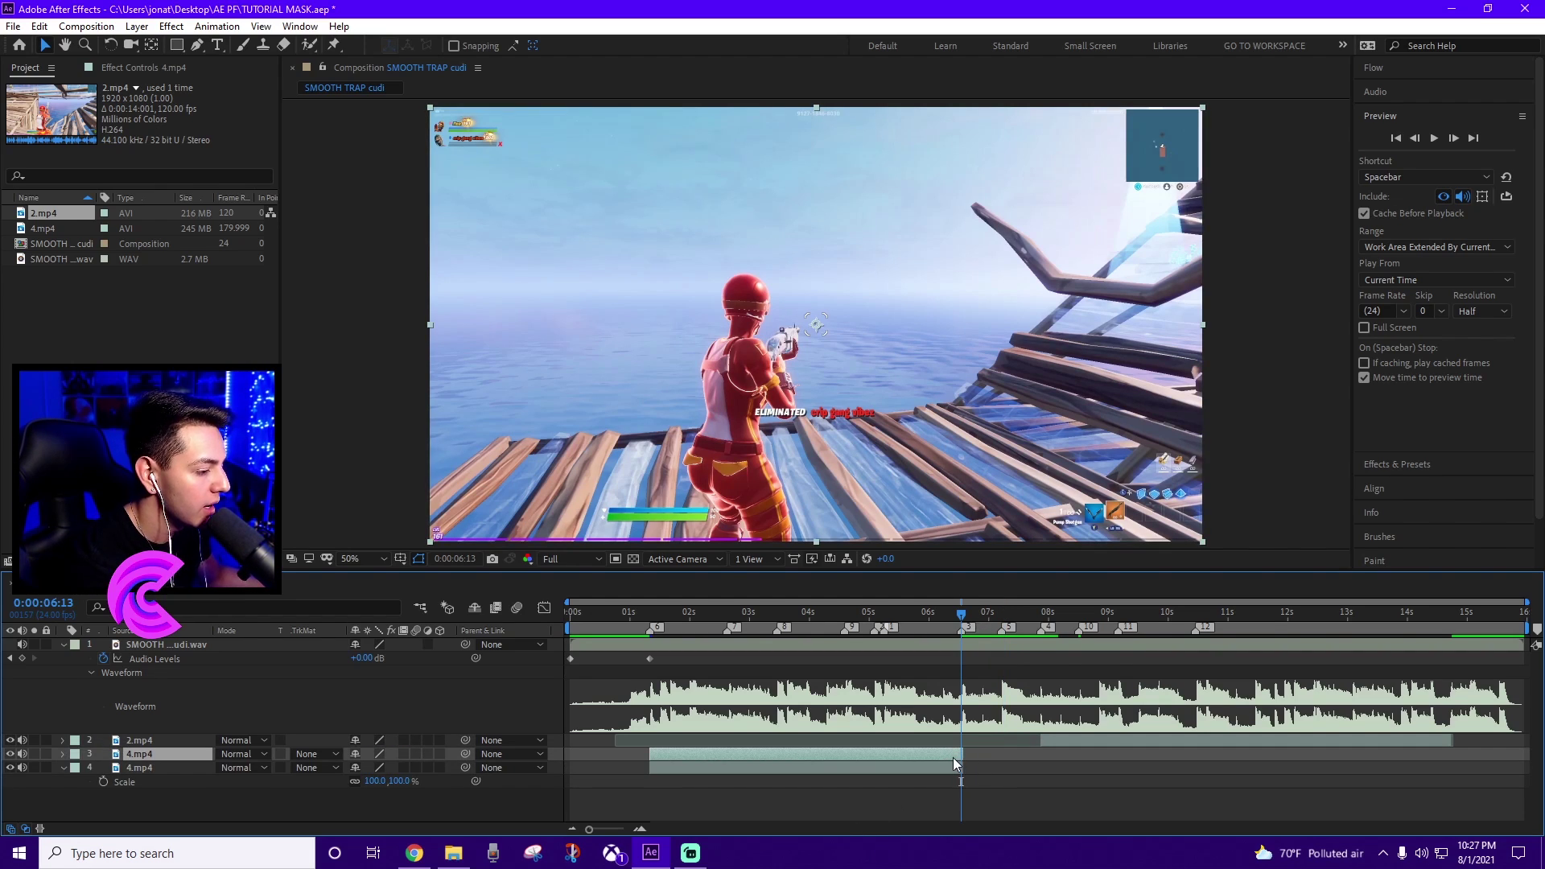
right_click(953, 757)
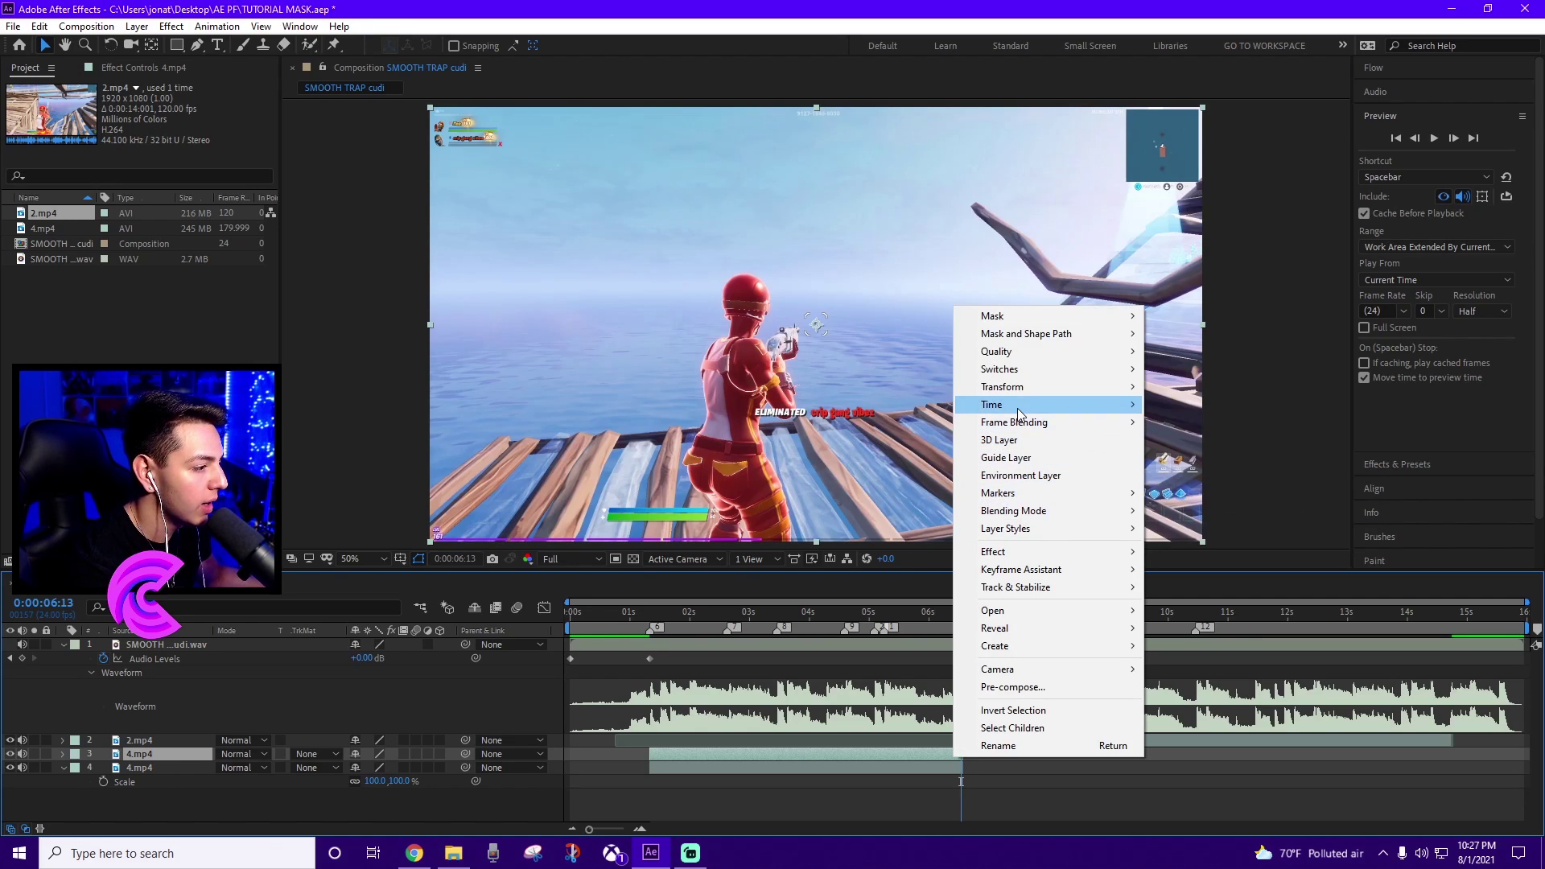
mouse_move(1110, 405)
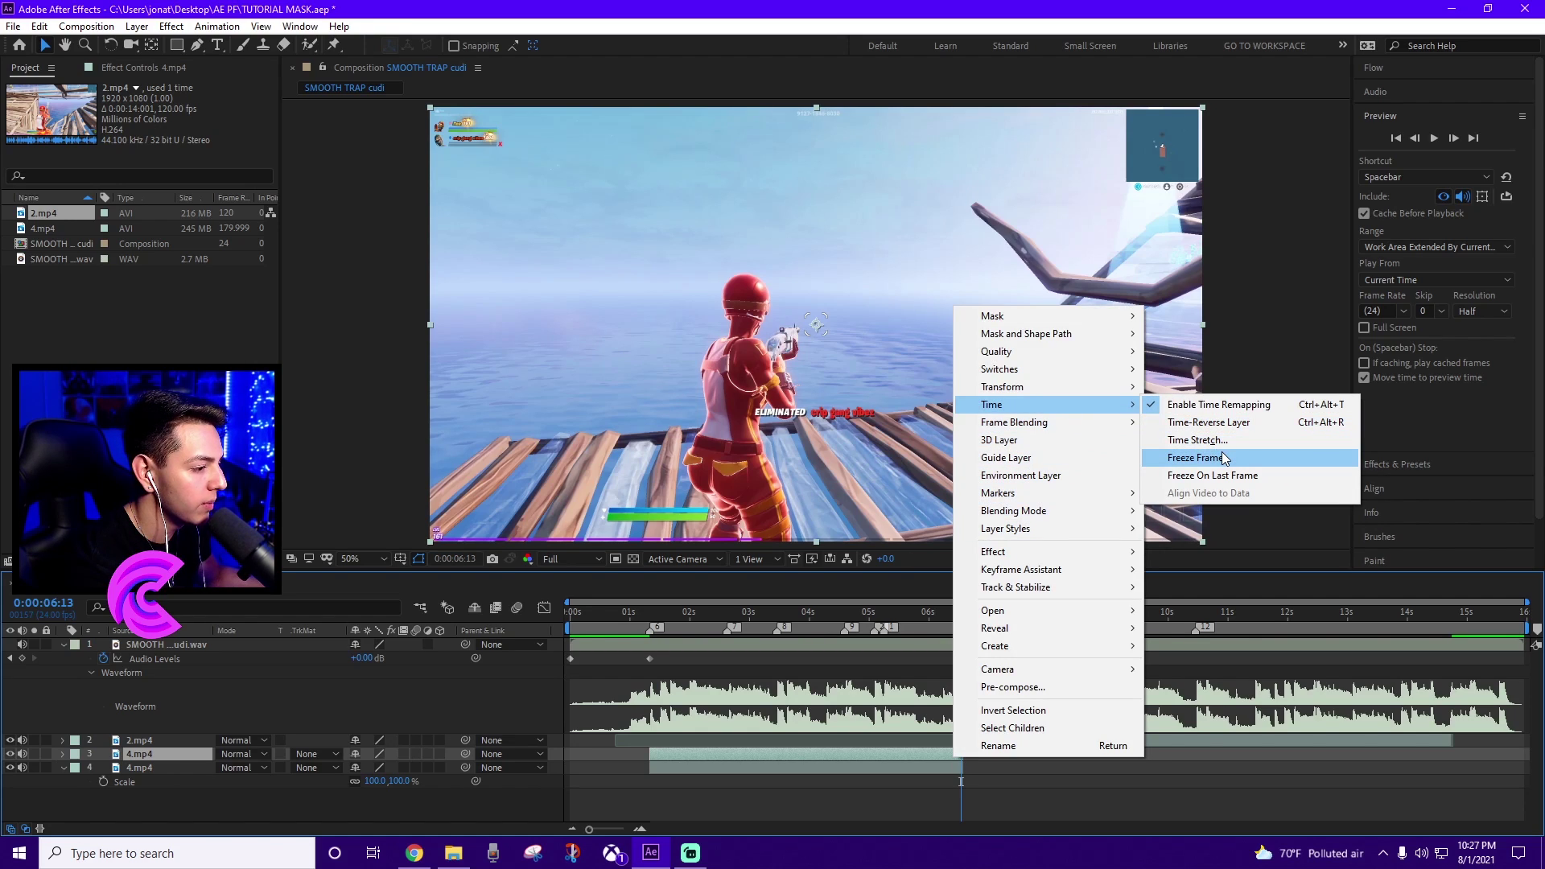
click(1194, 458)
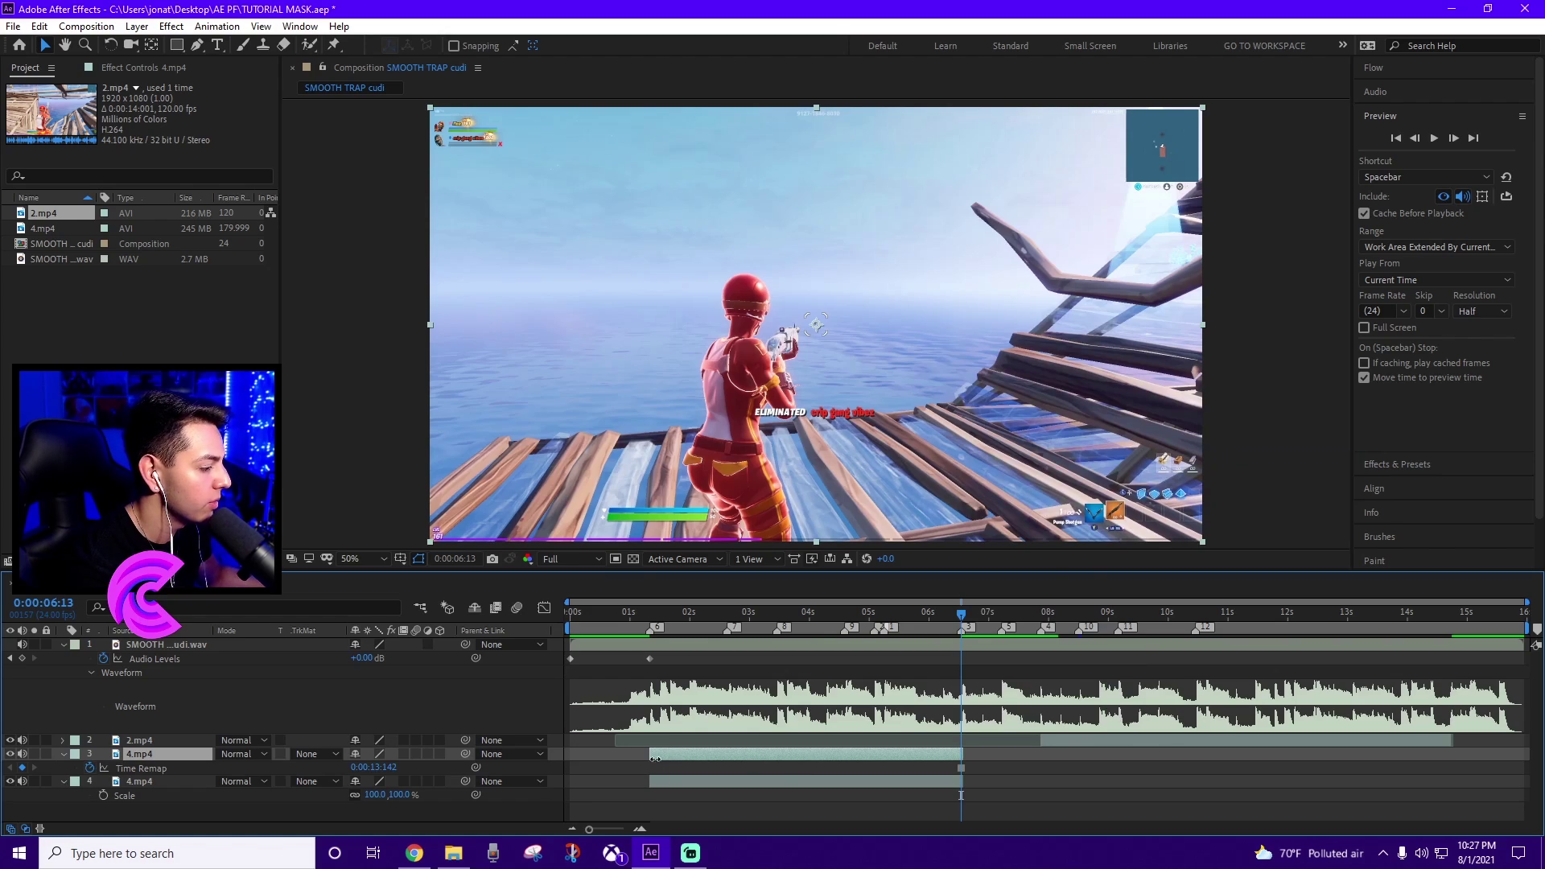
Step: Trim the frozen copy to start at 0:00:06:13 and zoom the timeline into that area
drag(654, 757, 963, 777)
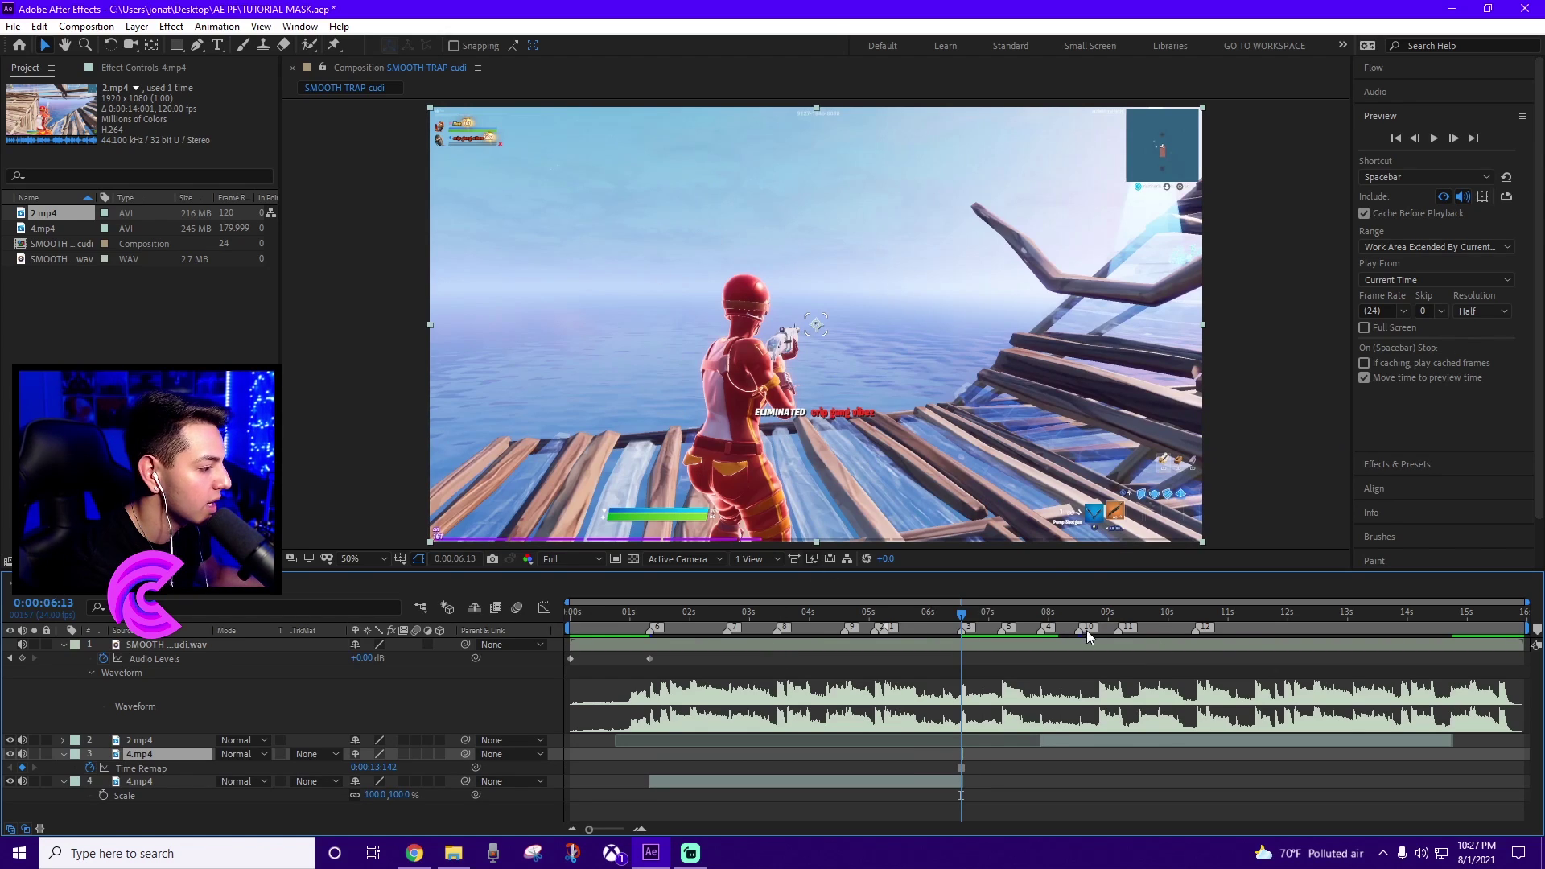
drag(1526, 603, 1090, 601)
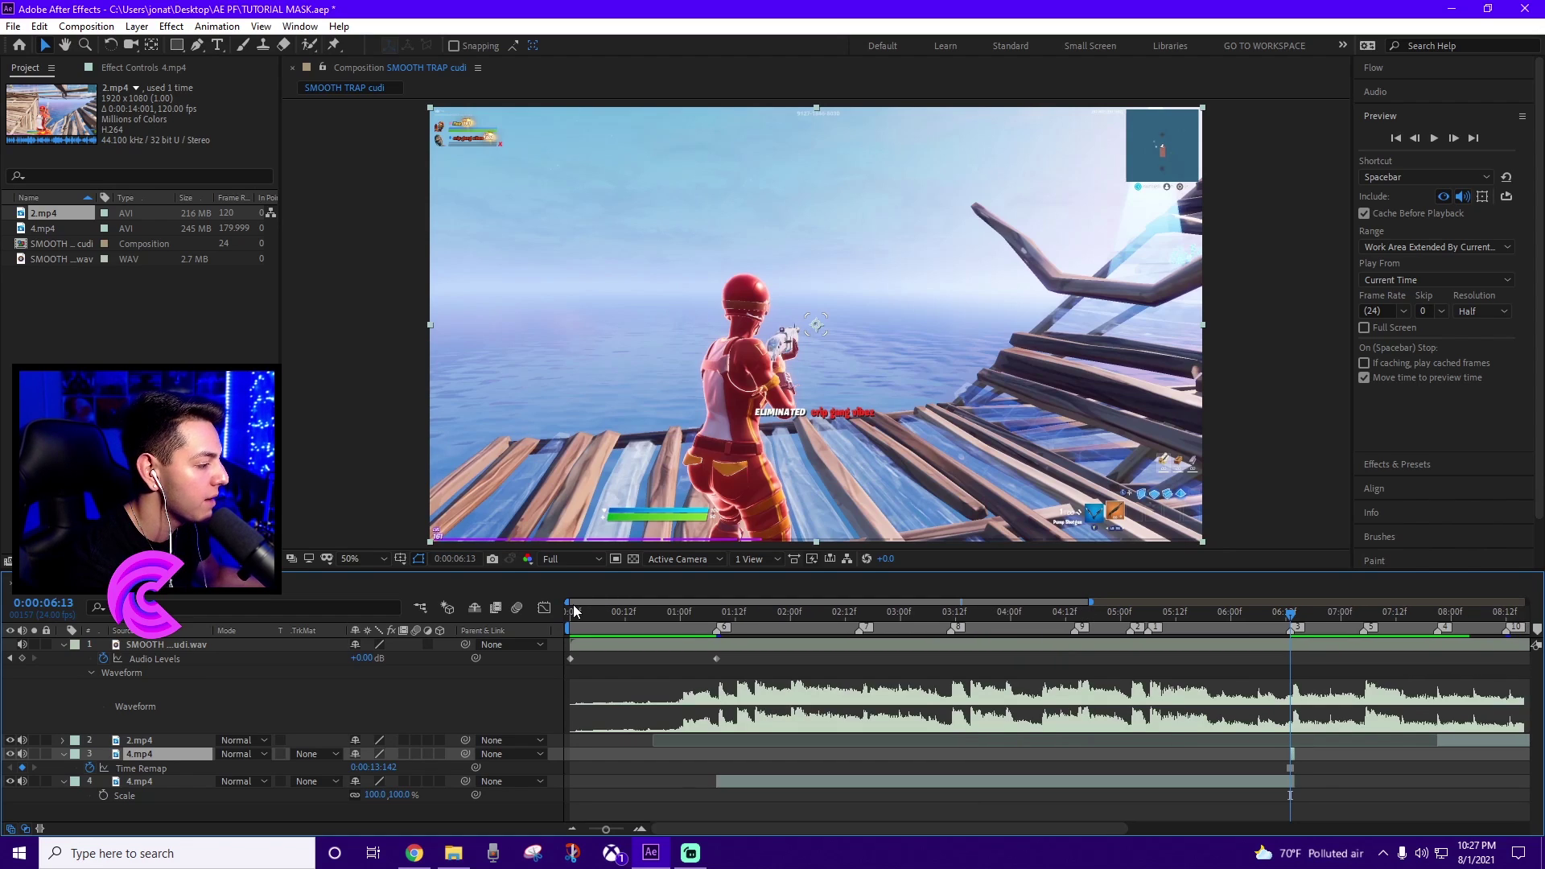
drag(570, 602, 902, 605)
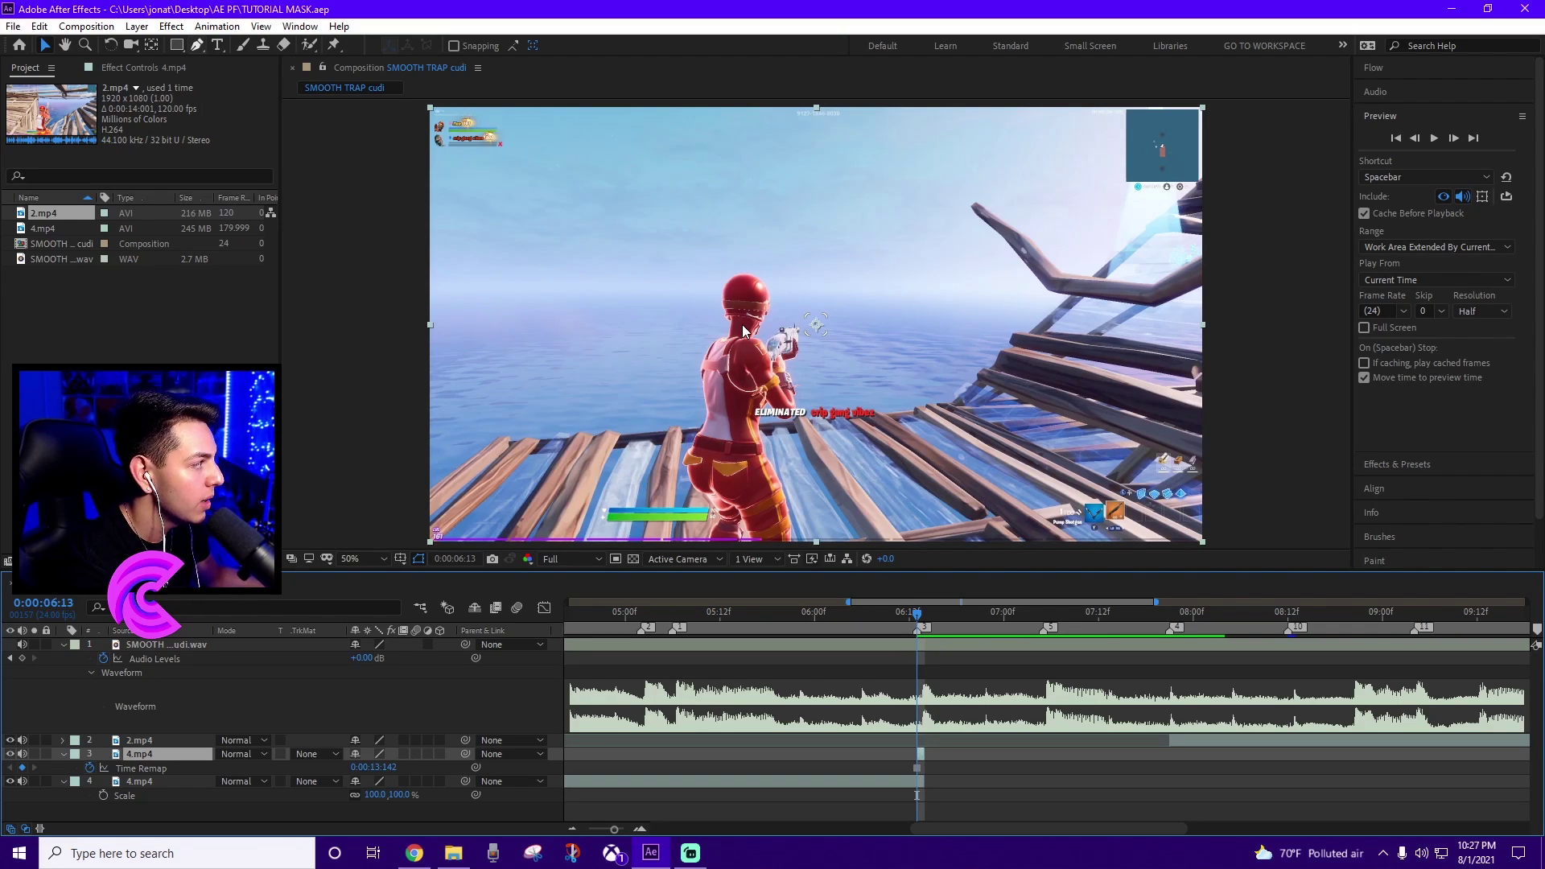
Step: Trace Mask 1 around the red character with the Pen tool, zoomed in and panning along her outline
key(g)
key(period)
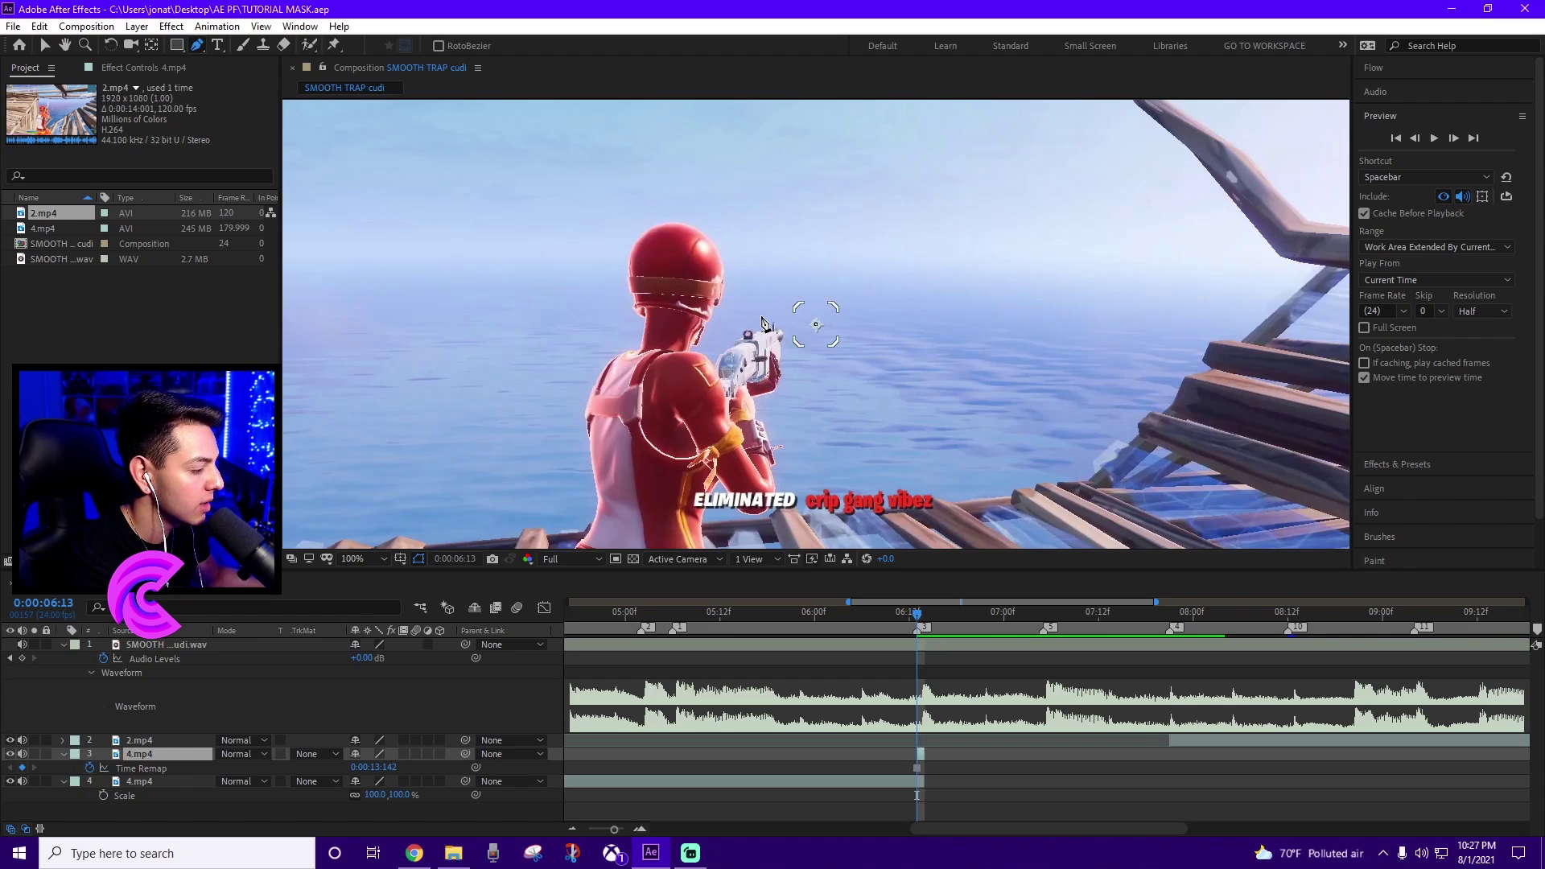
key(h)
drag(652, 323, 693, 285)
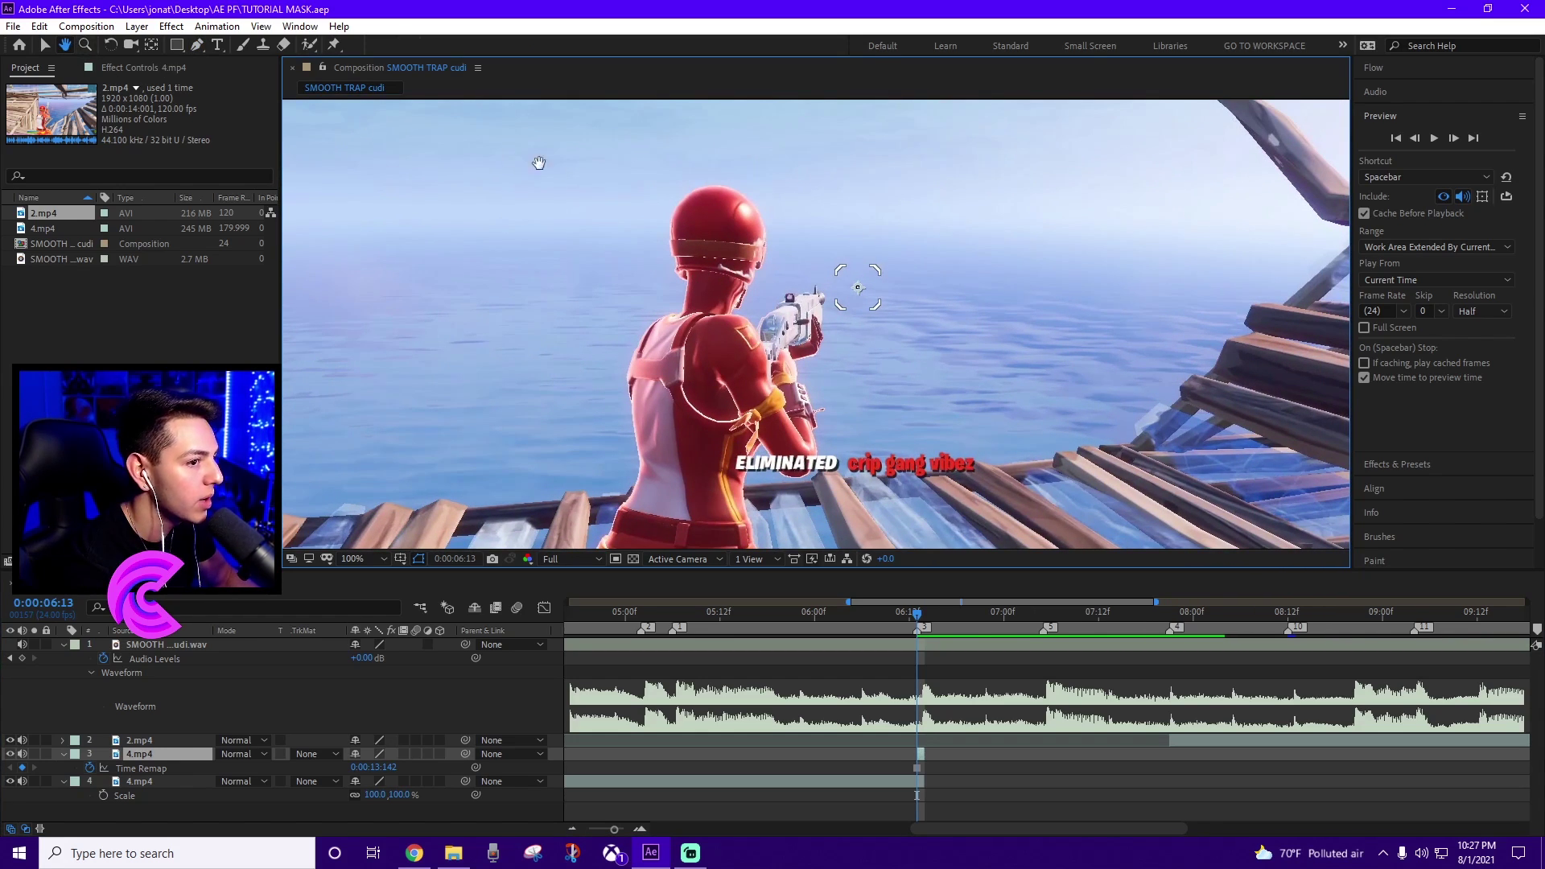
drag(680, 302, 739, 272)
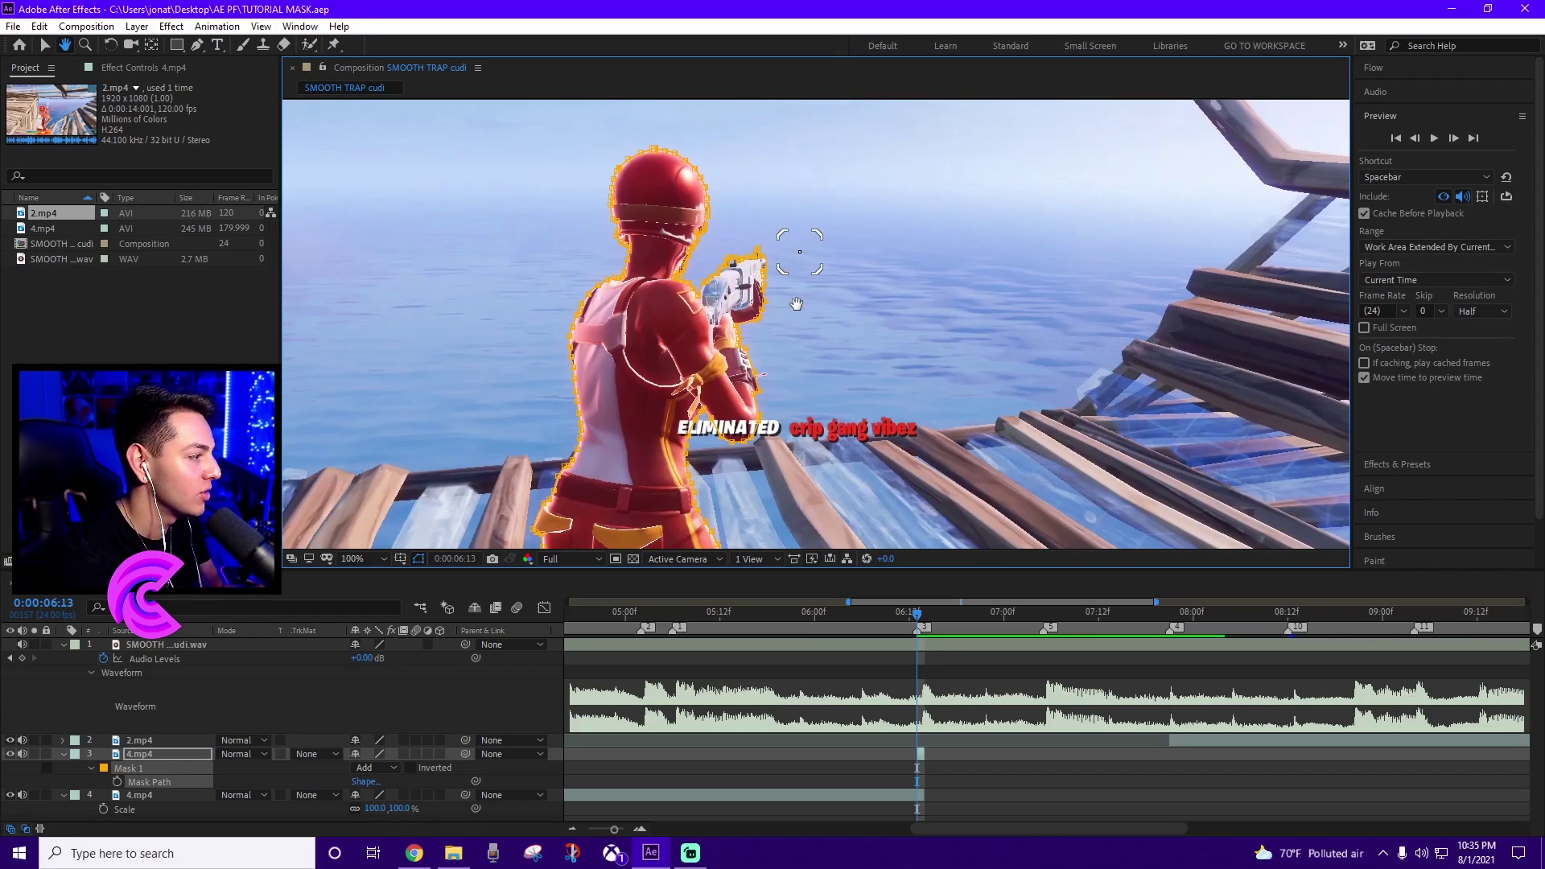
drag(738, 338, 751, 295)
Step: Hide the background clip to check the cutout, reviewing frames from 0:00:06:13 to 0:00:07:21
click(45, 44)
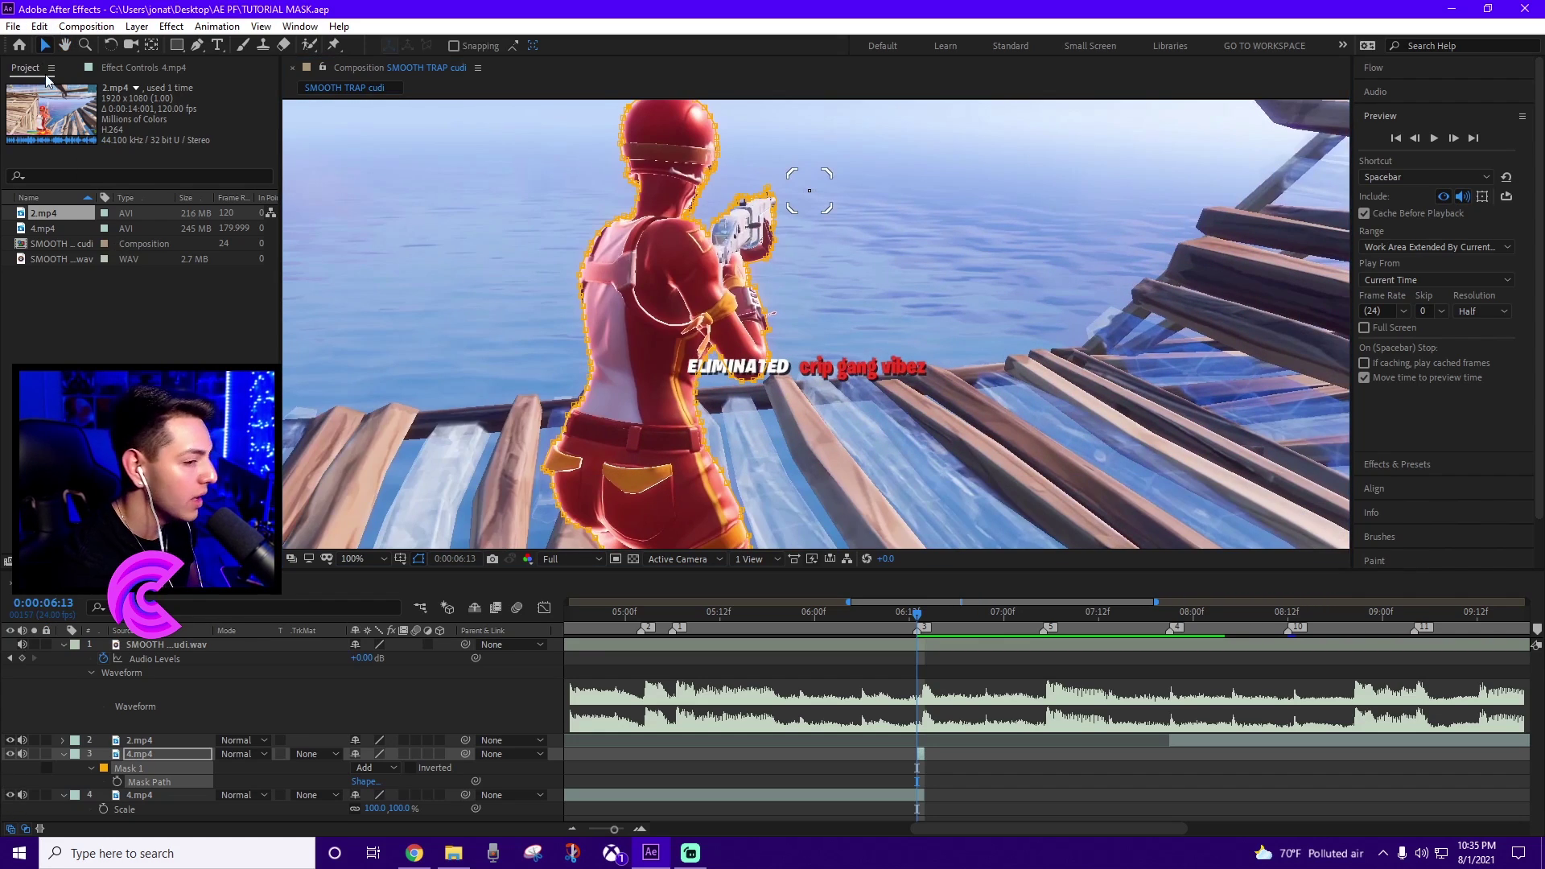
click(10, 795)
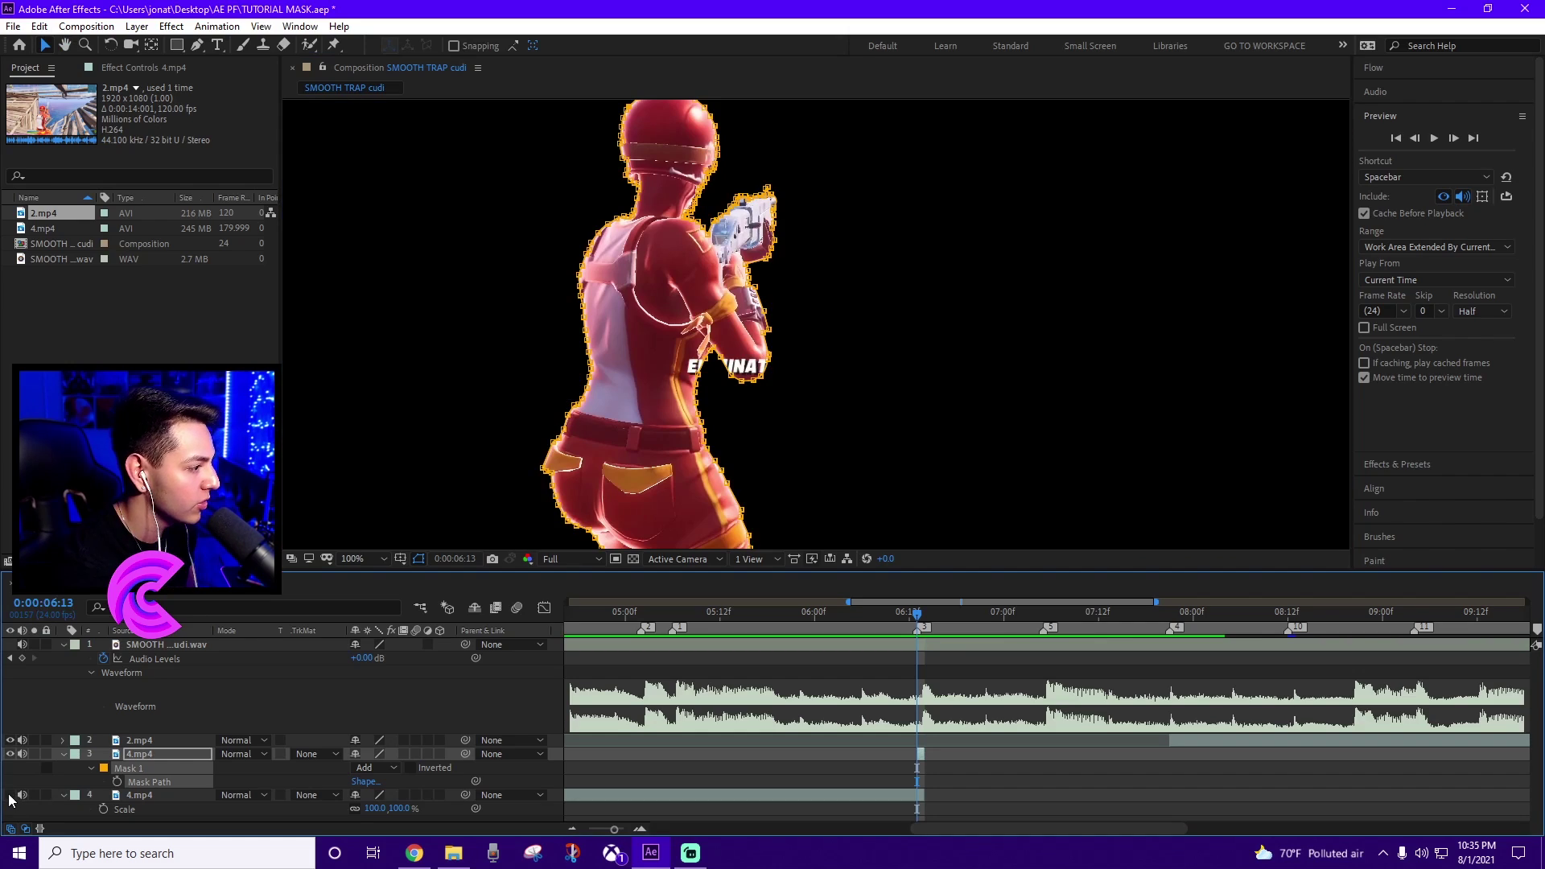
scroll(830, 290, down, 2)
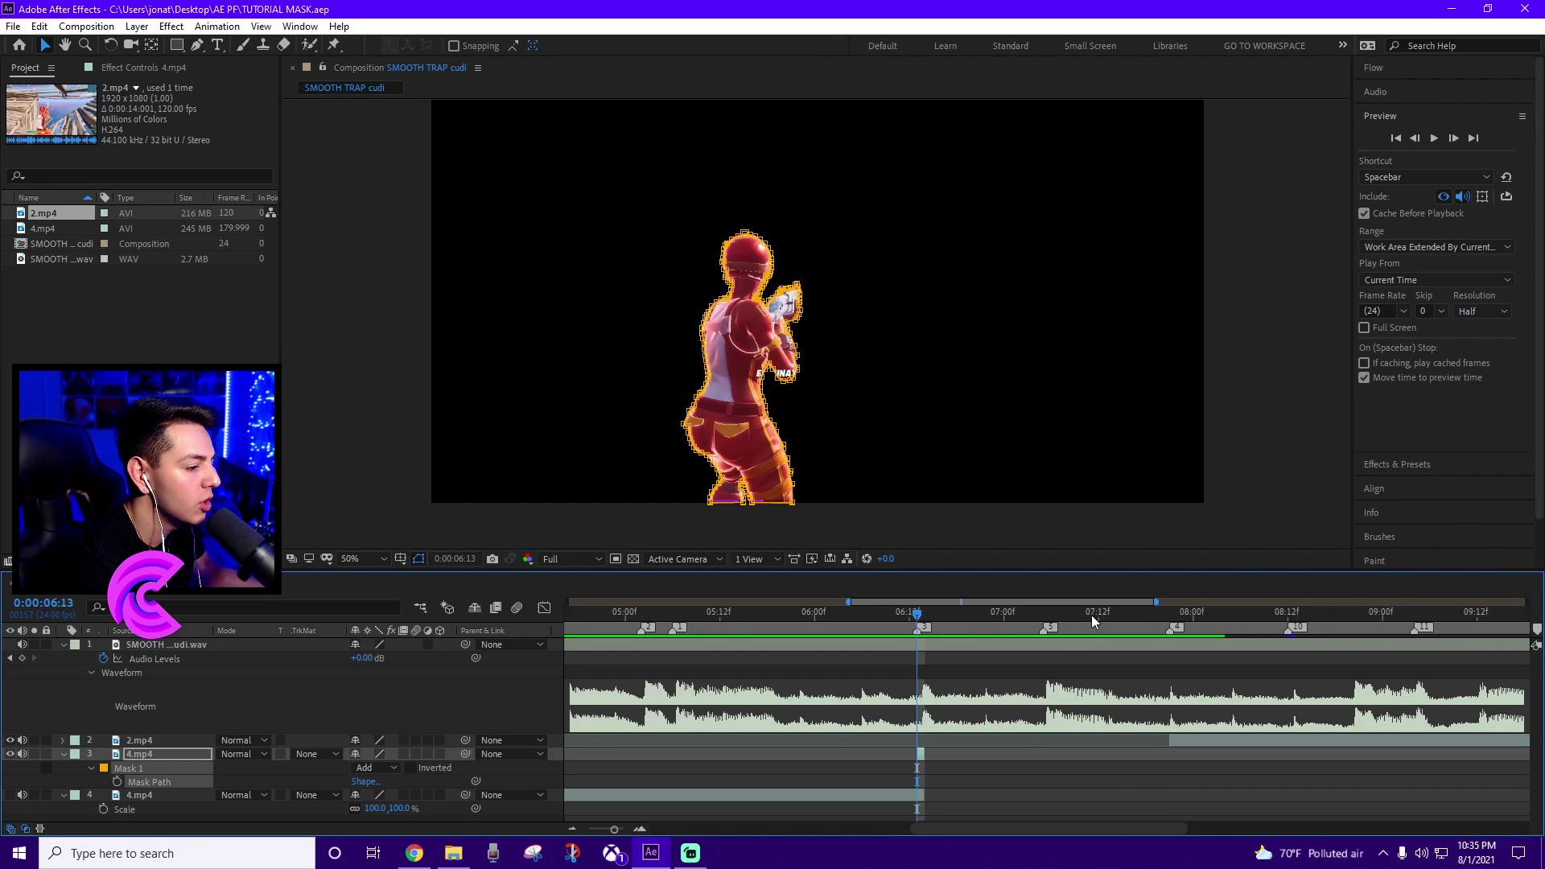
click(1044, 615)
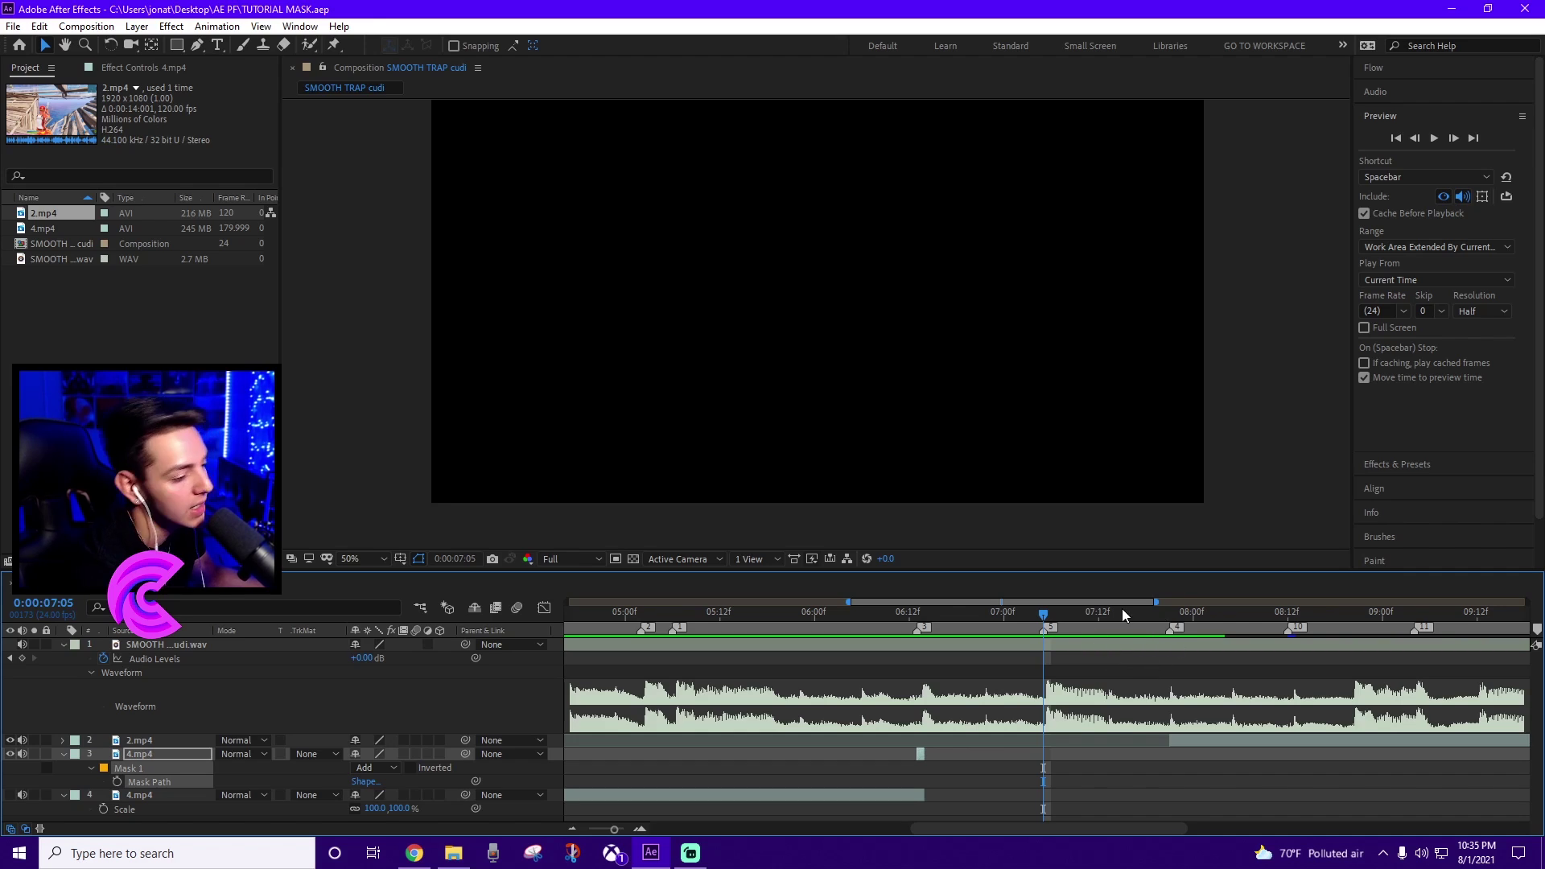
click(1173, 615)
click(1043, 615)
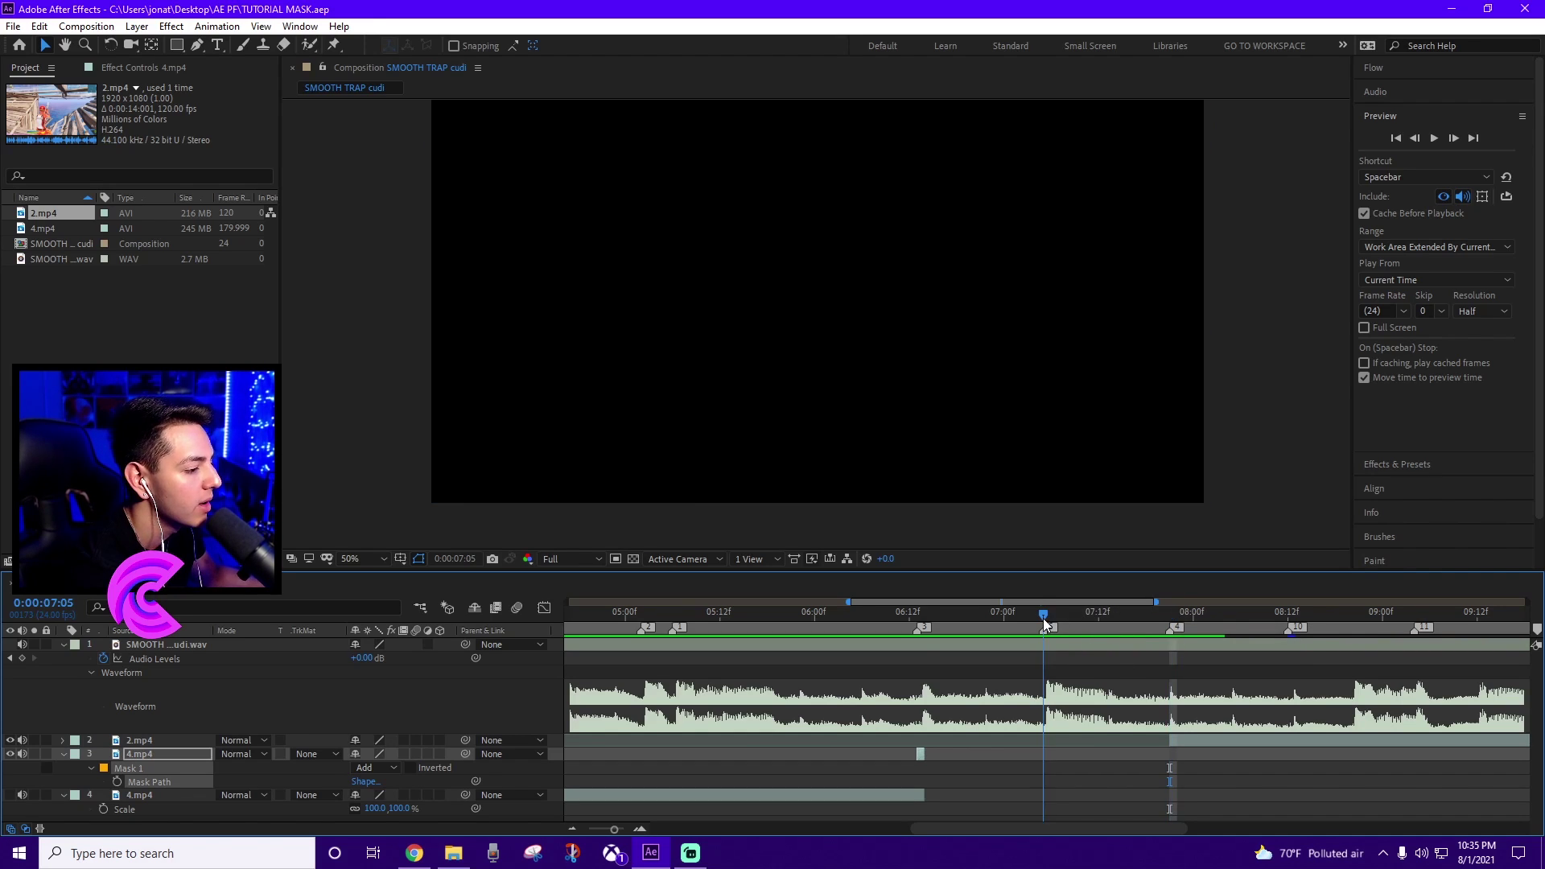
click(918, 614)
right_click(925, 755)
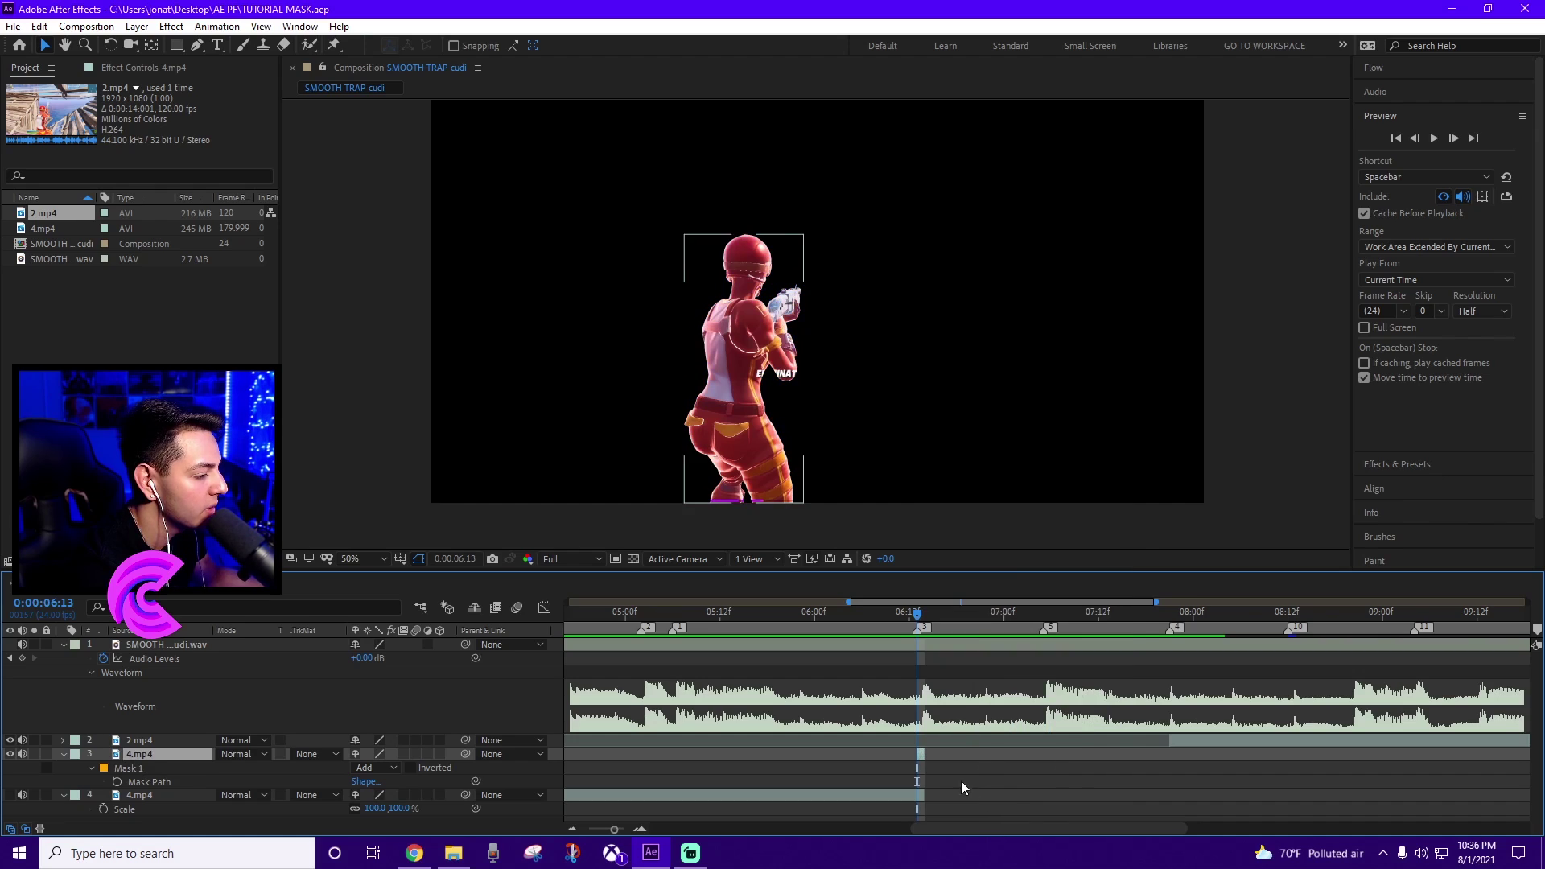
click(961, 781)
Step: Extend the out-points of the frozen character layer and the background 4.mp4 clip
drag(927, 755, 1050, 760)
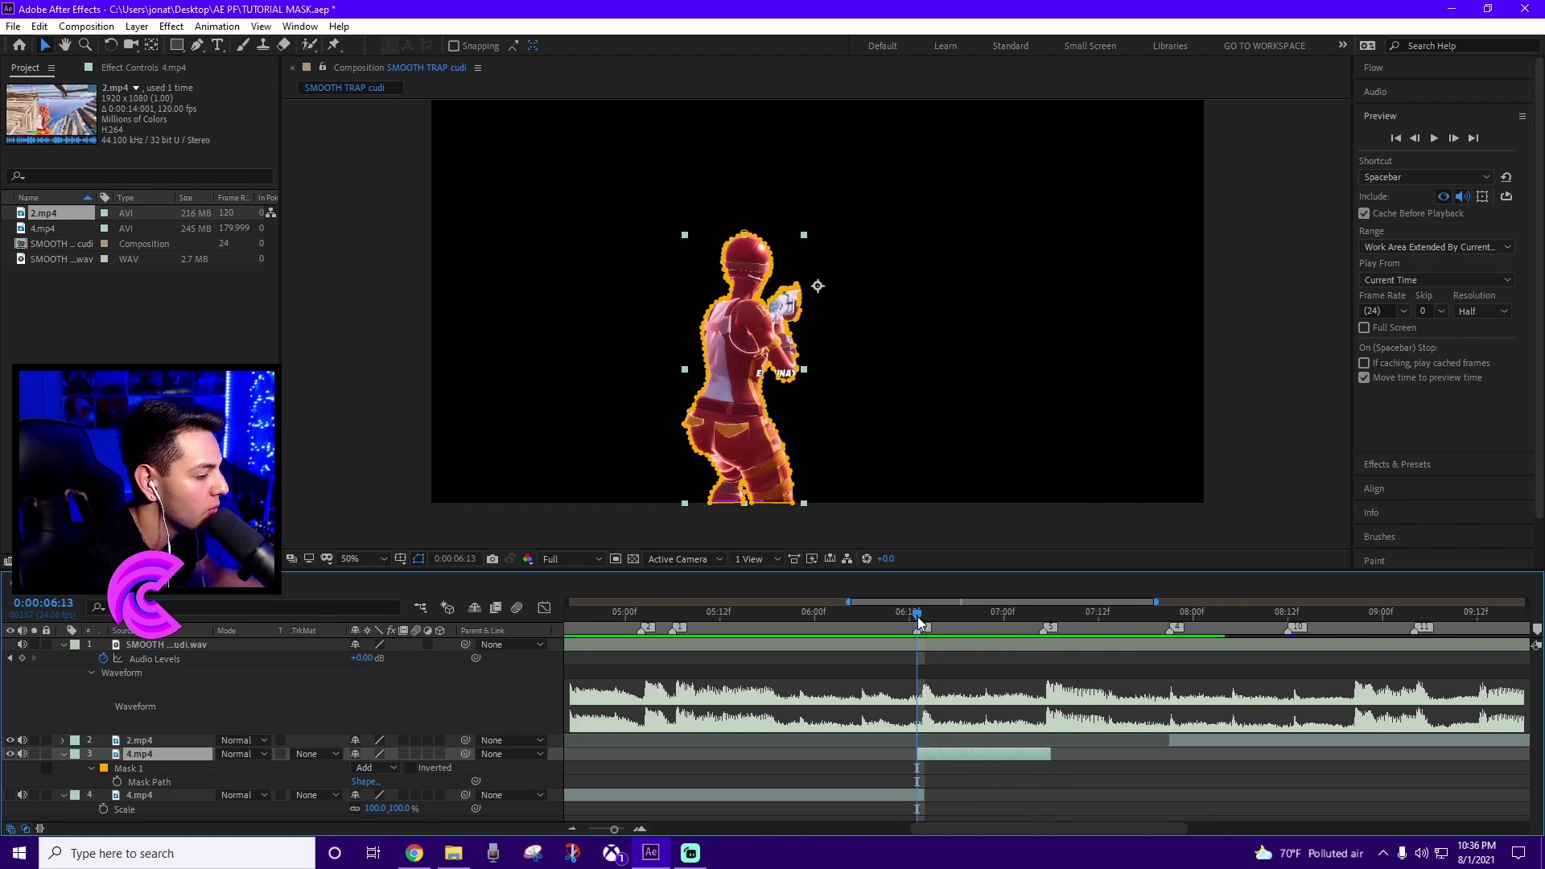
mouse_move(917, 617)
mouse_down()
mouse_move(970, 633)
mouse_move(918, 644)
mouse_up()
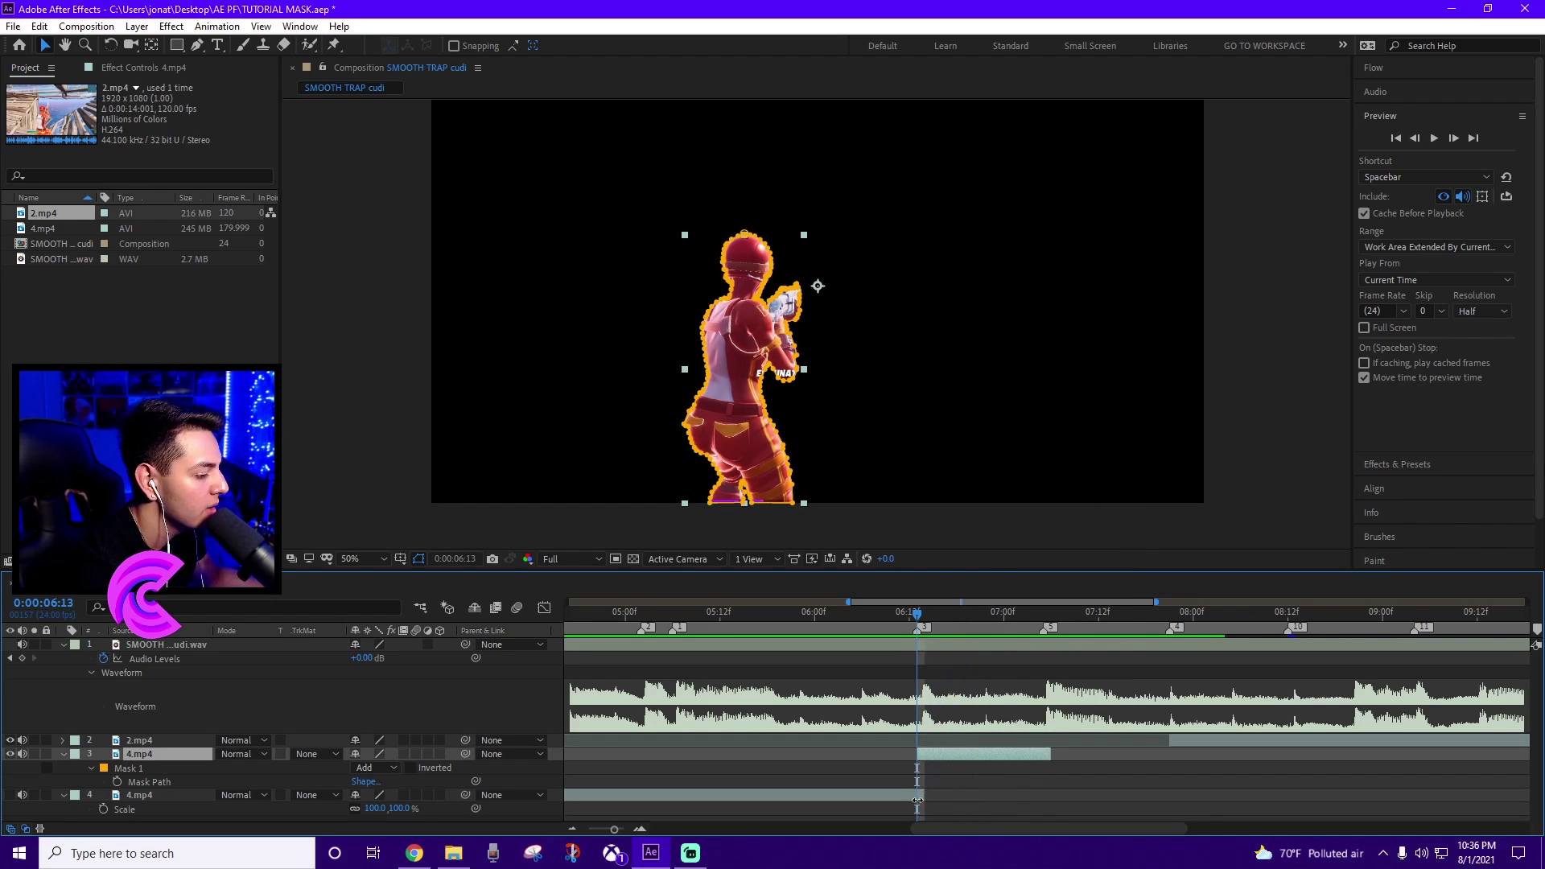
drag(918, 800, 1051, 800)
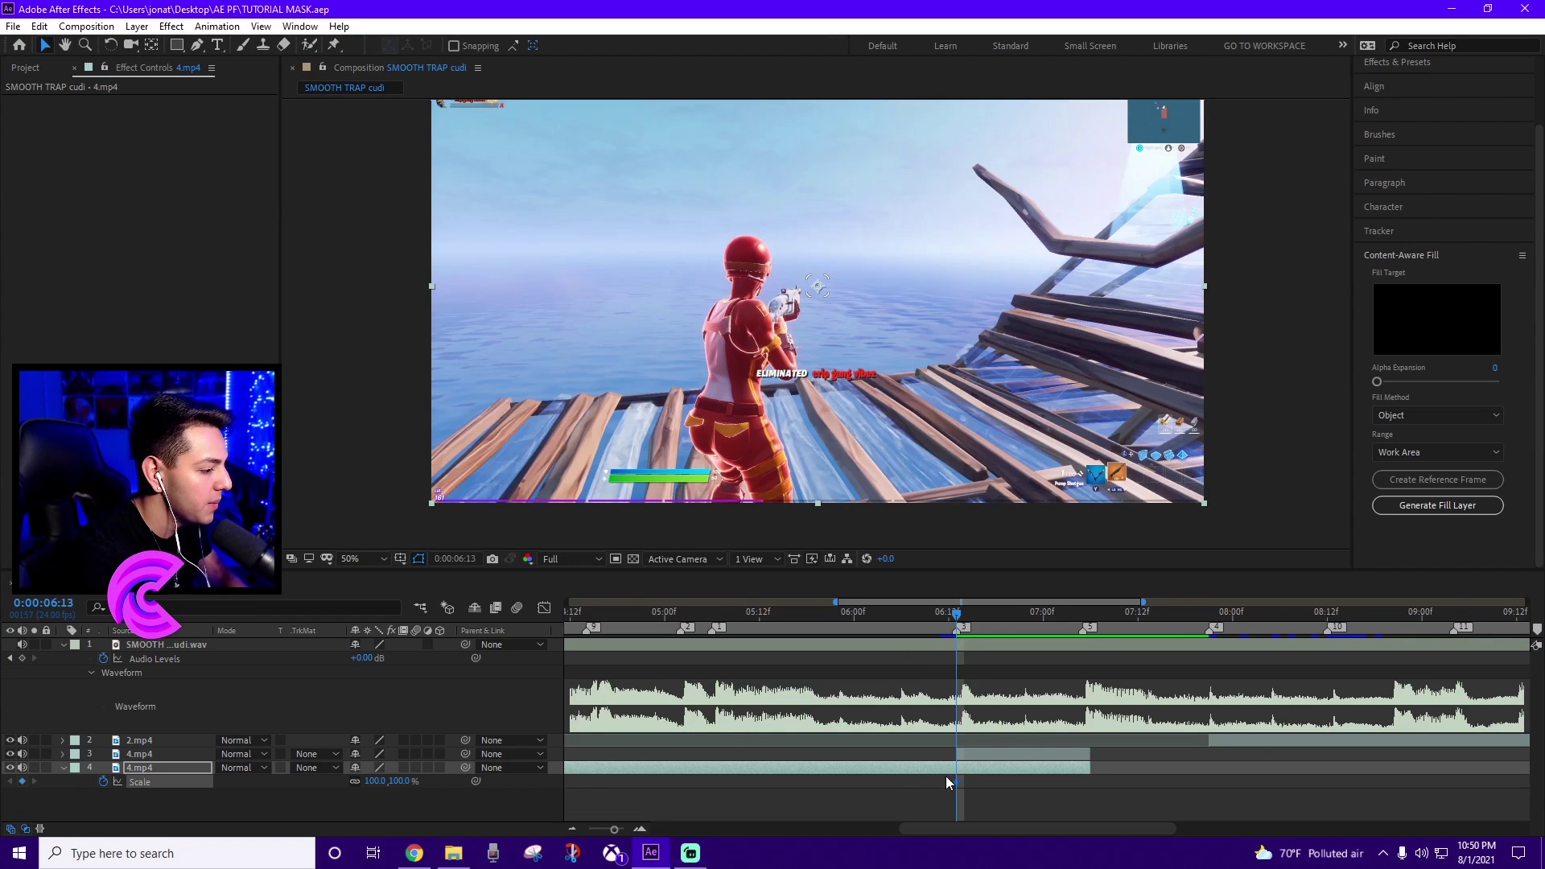
Step: Split the 4.mp4 layer at 0:00:06:13
click(957, 766)
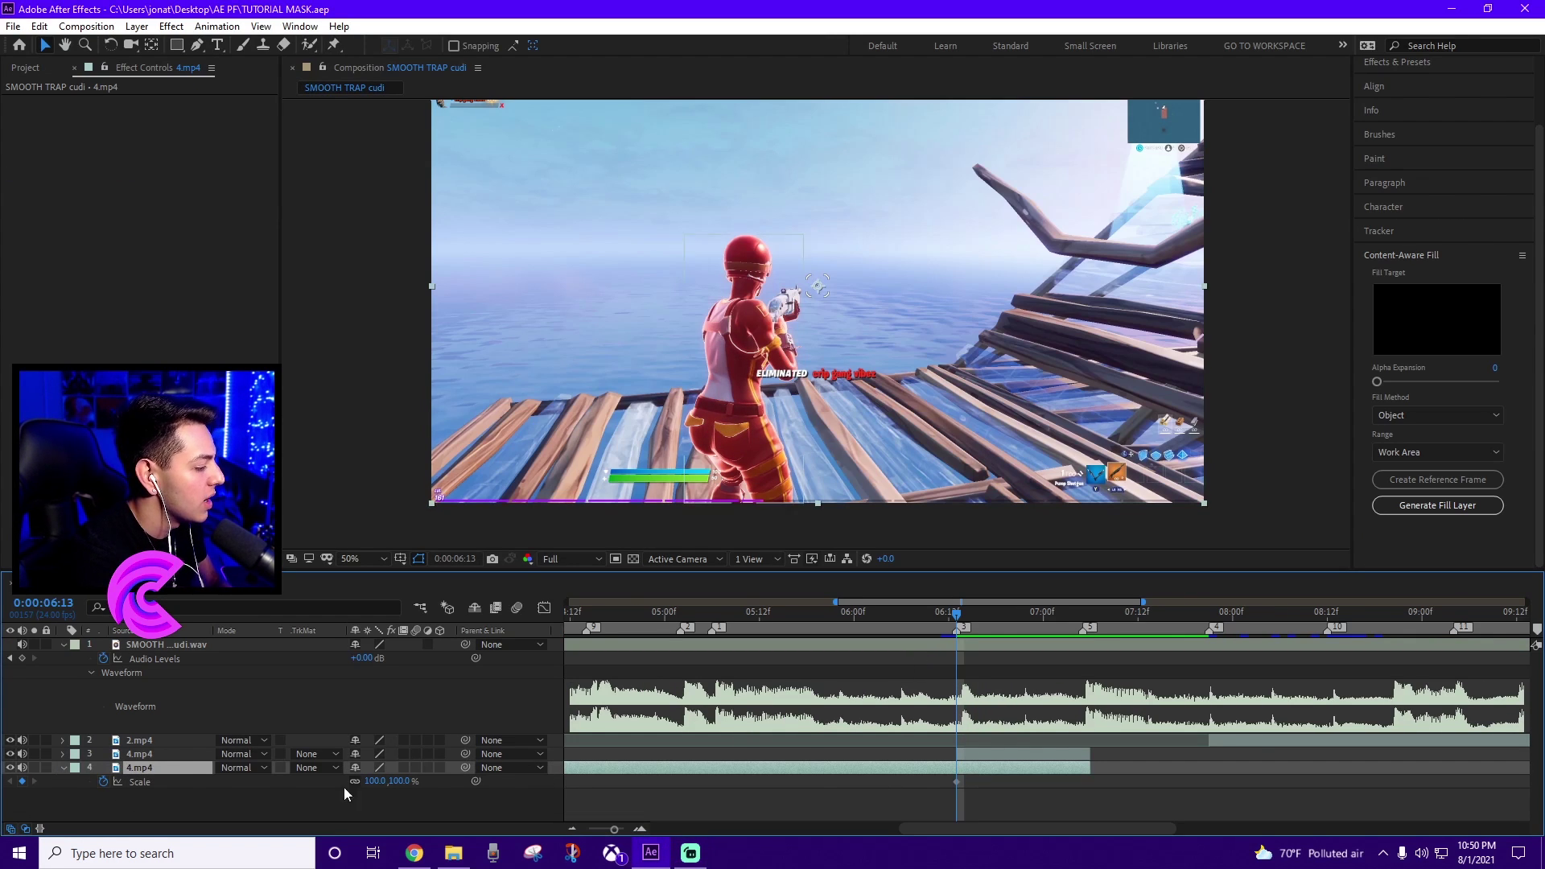
click(25, 782)
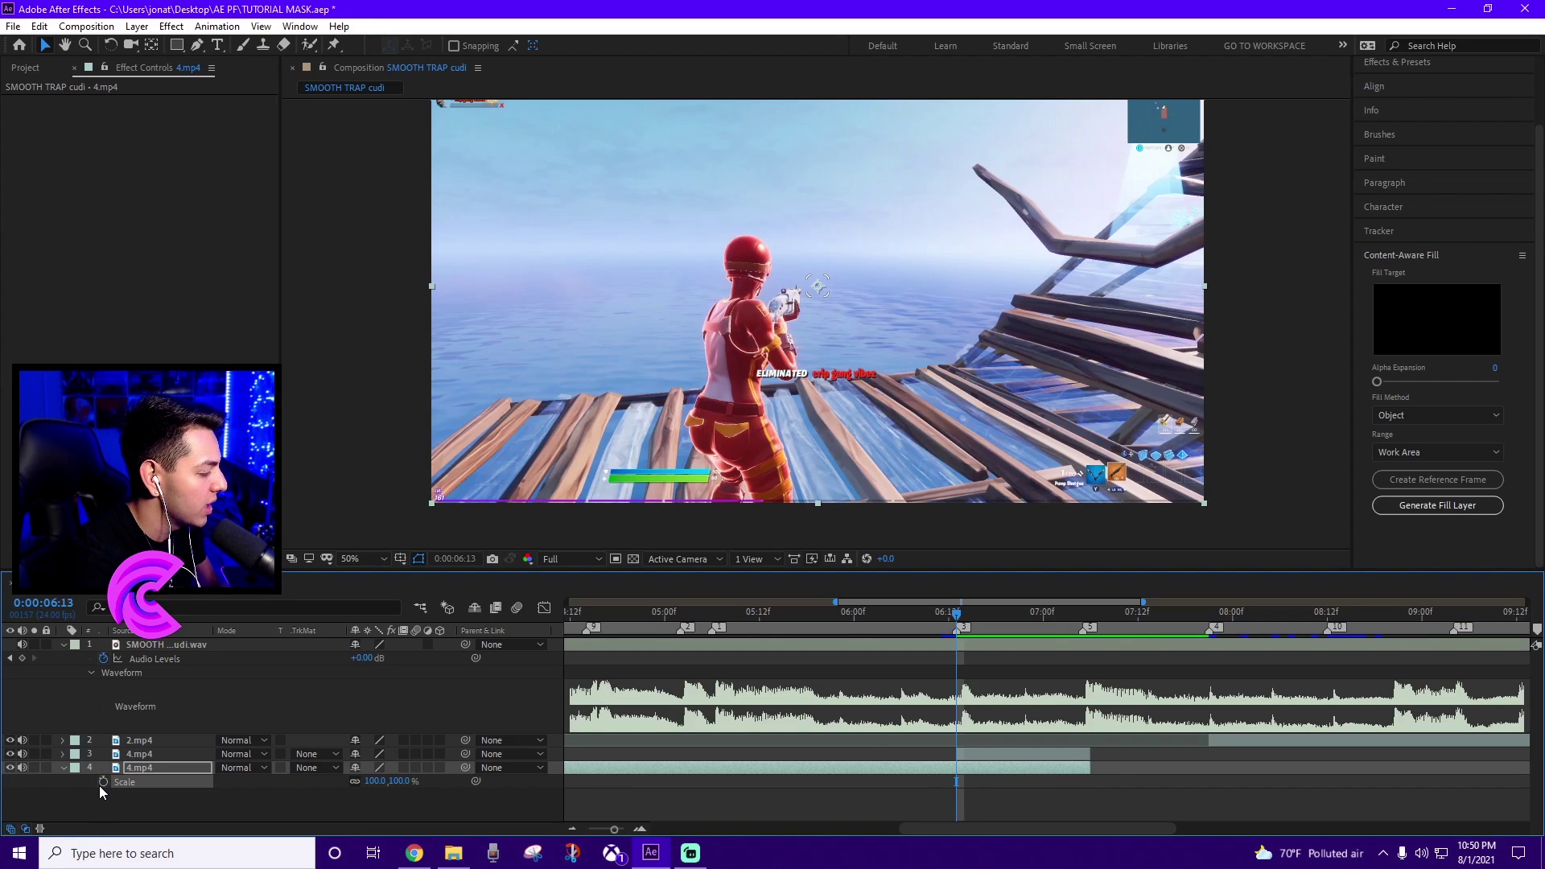
click(127, 798)
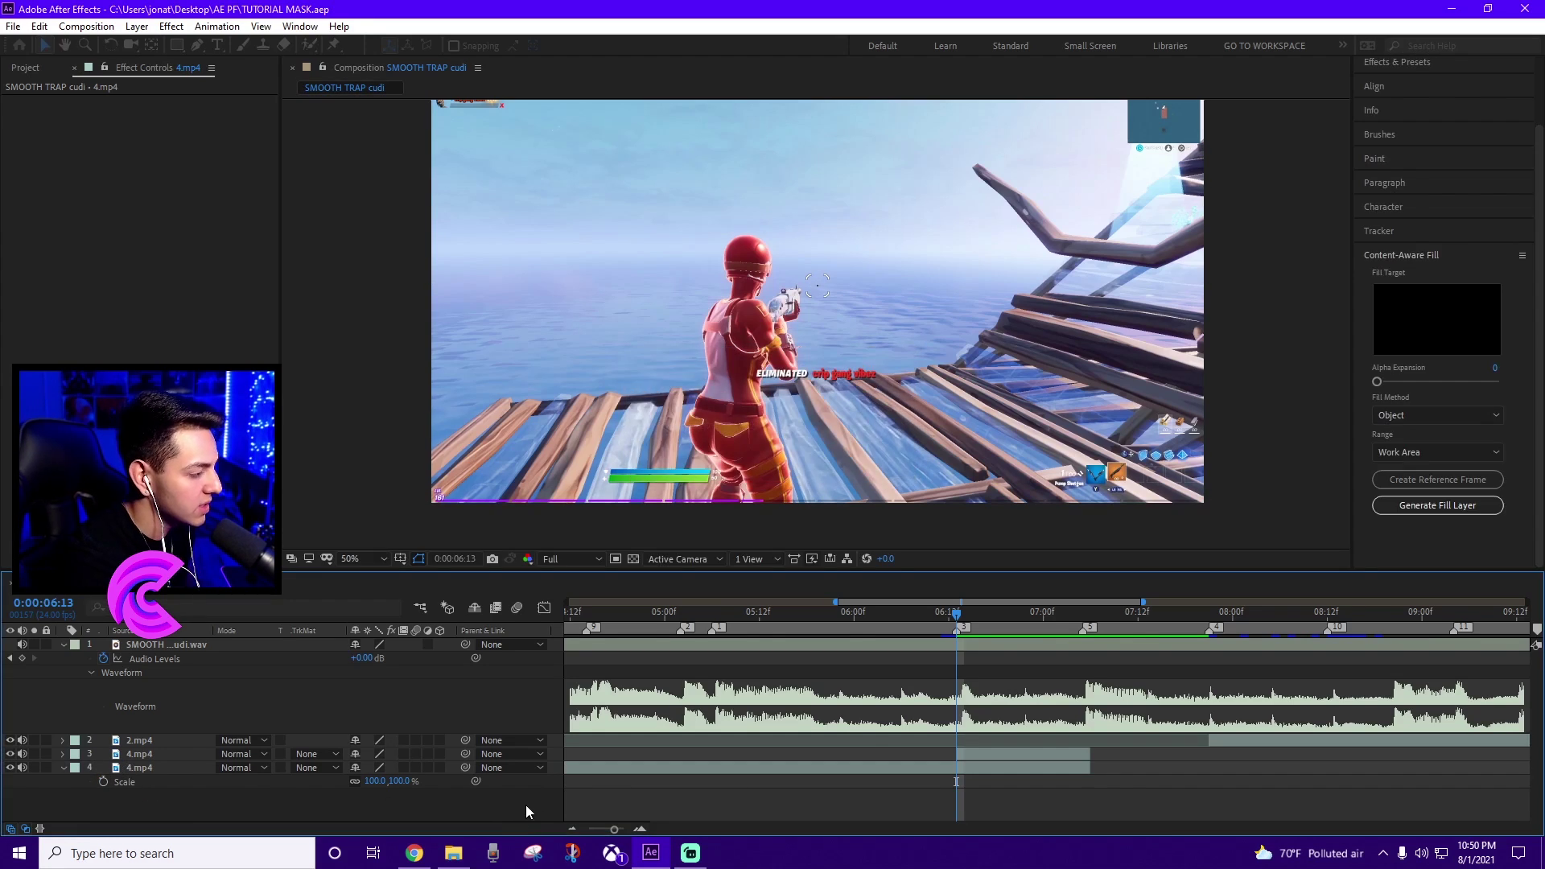
click(992, 764)
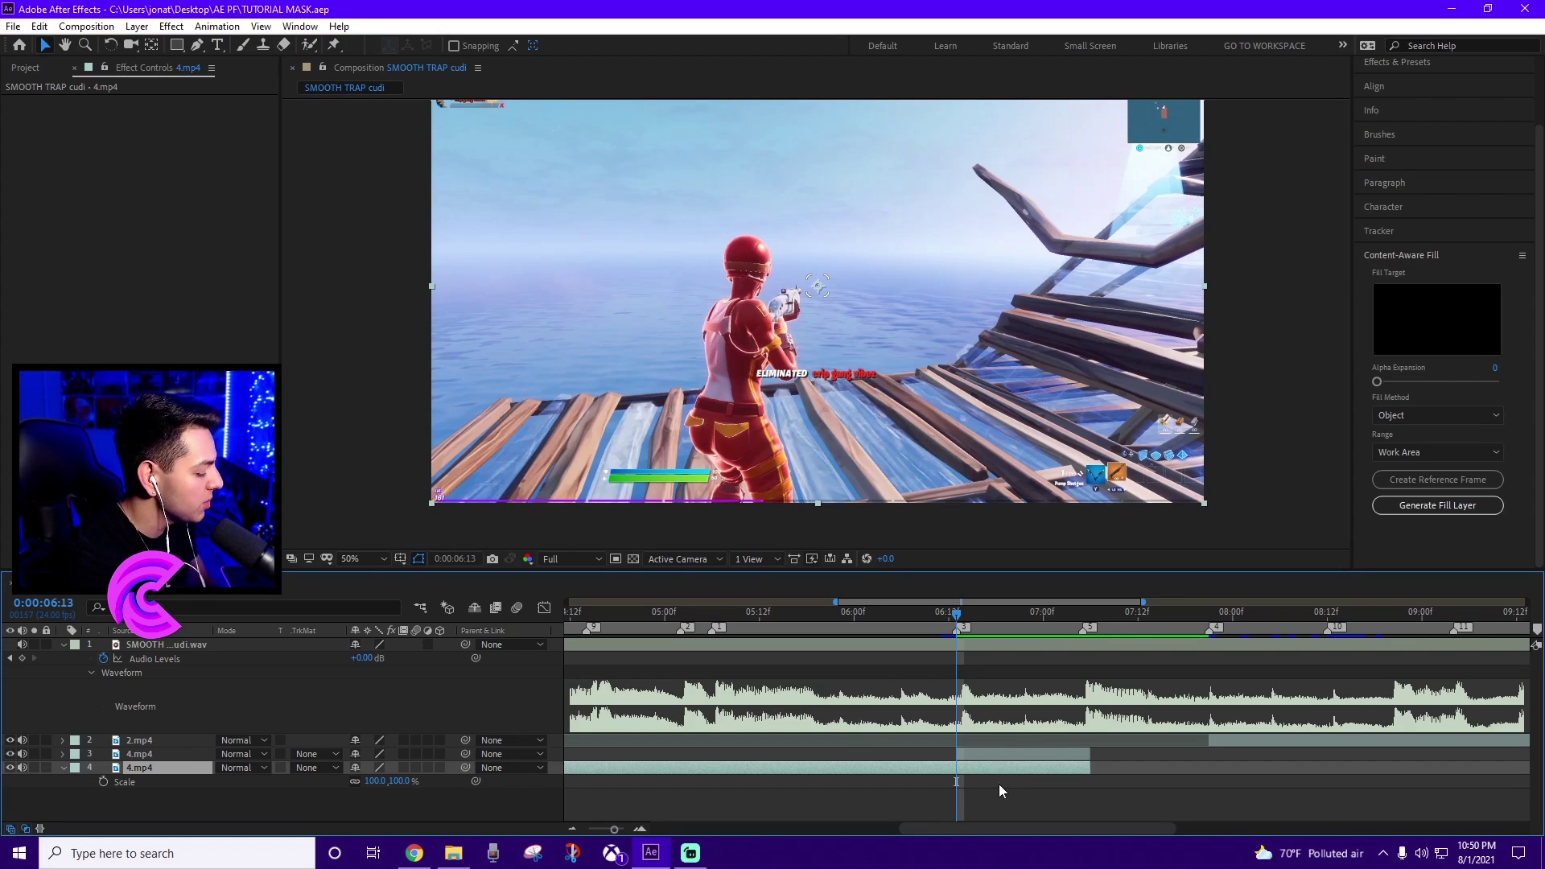
key(ctrl+shift+d)
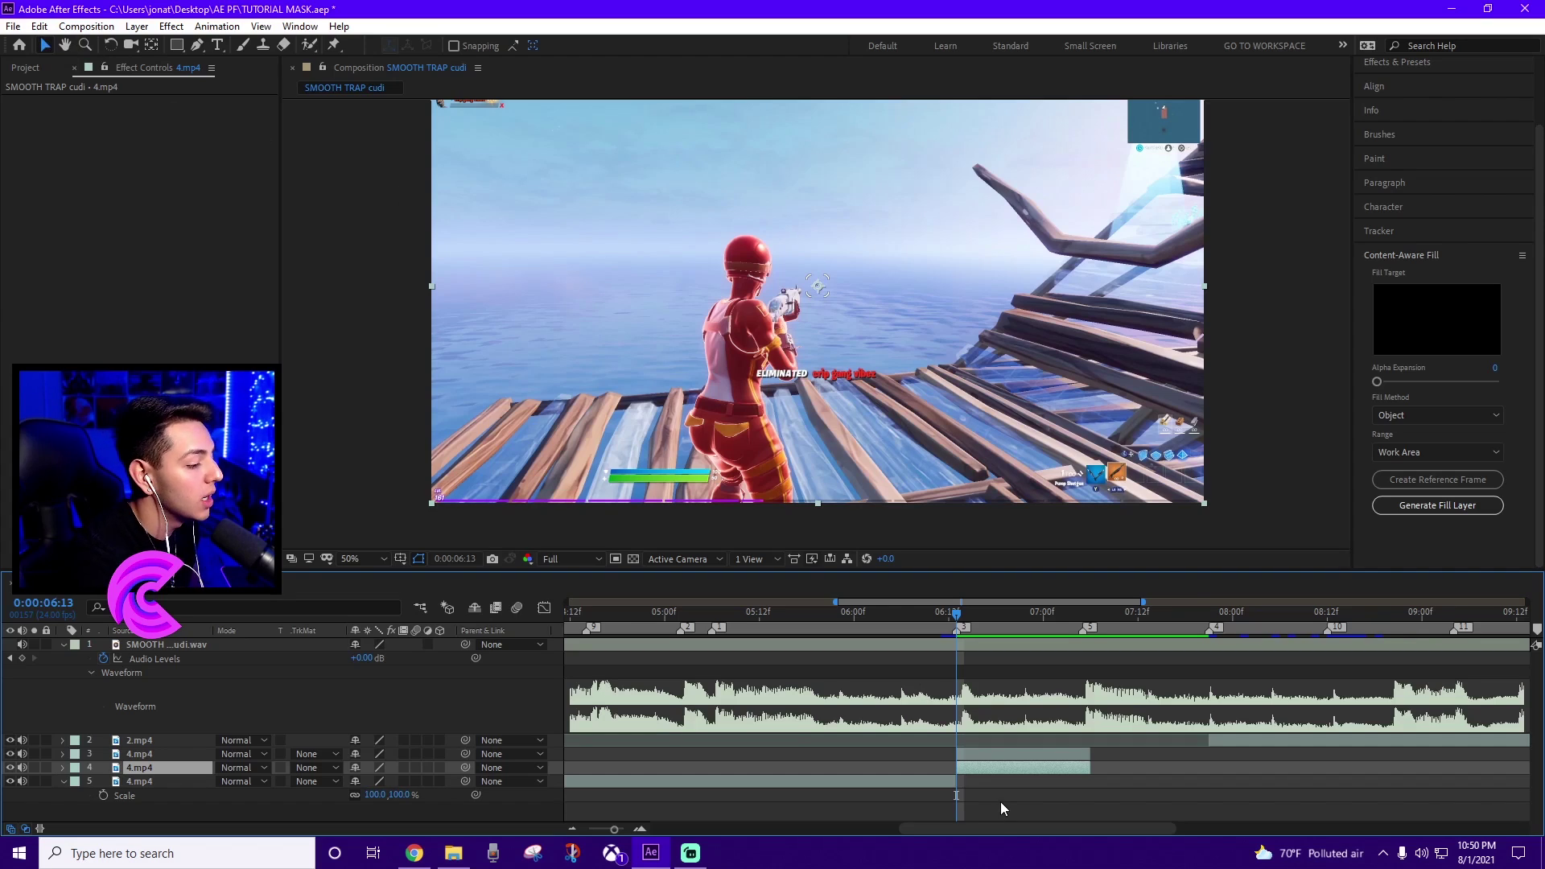
Step: Add a 100% Scale keyframe to the later 4.mp4 piece at 06:13, then move to 06:21
click(982, 775)
click(982, 765)
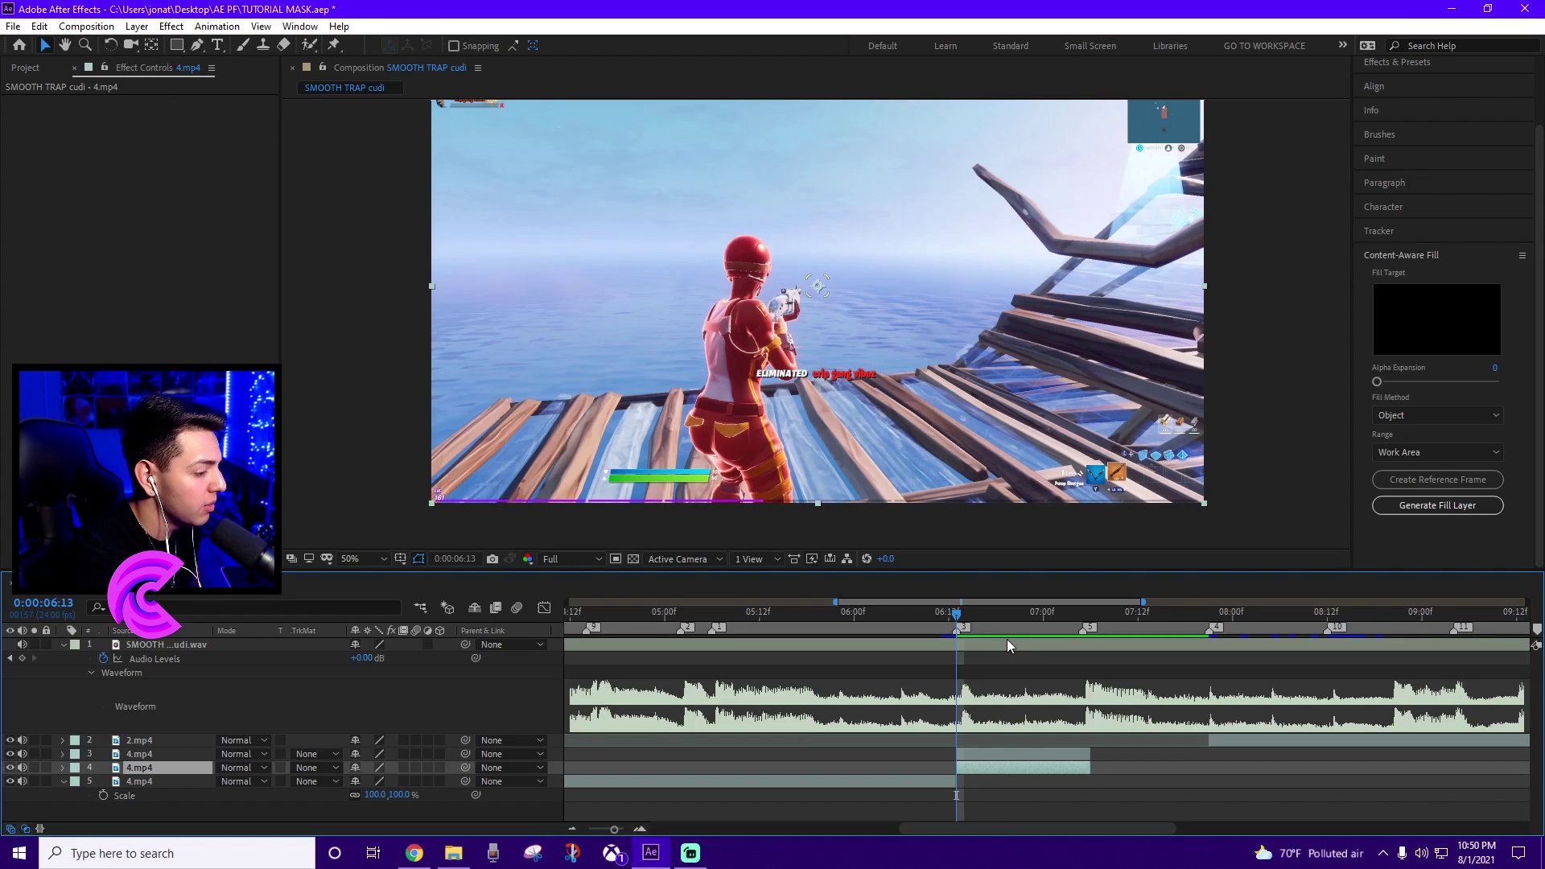
click(1015, 752)
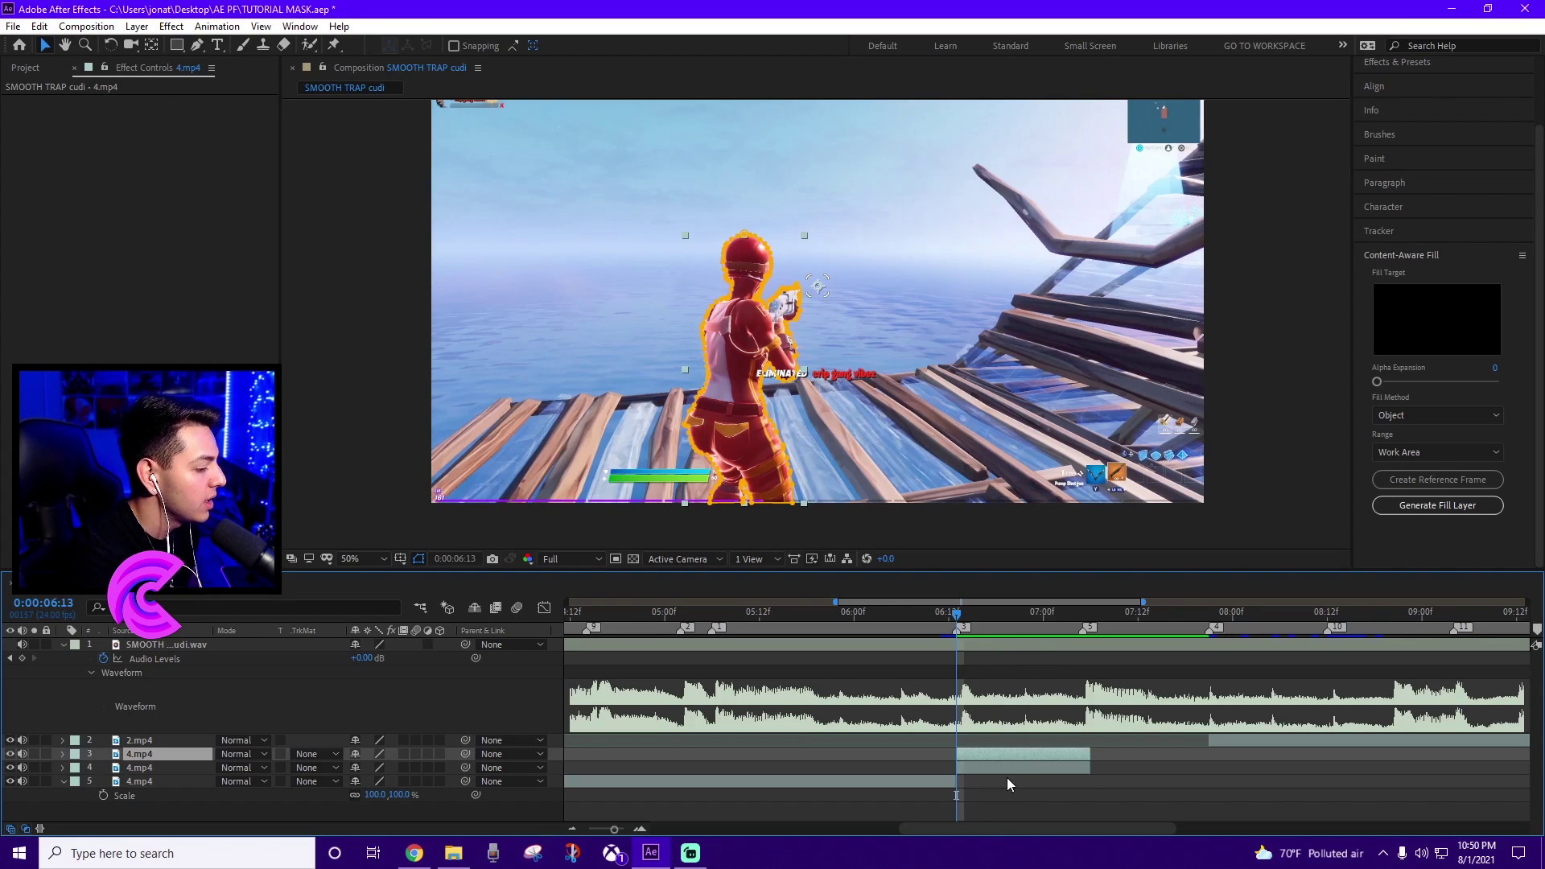
click(1003, 770)
key(s)
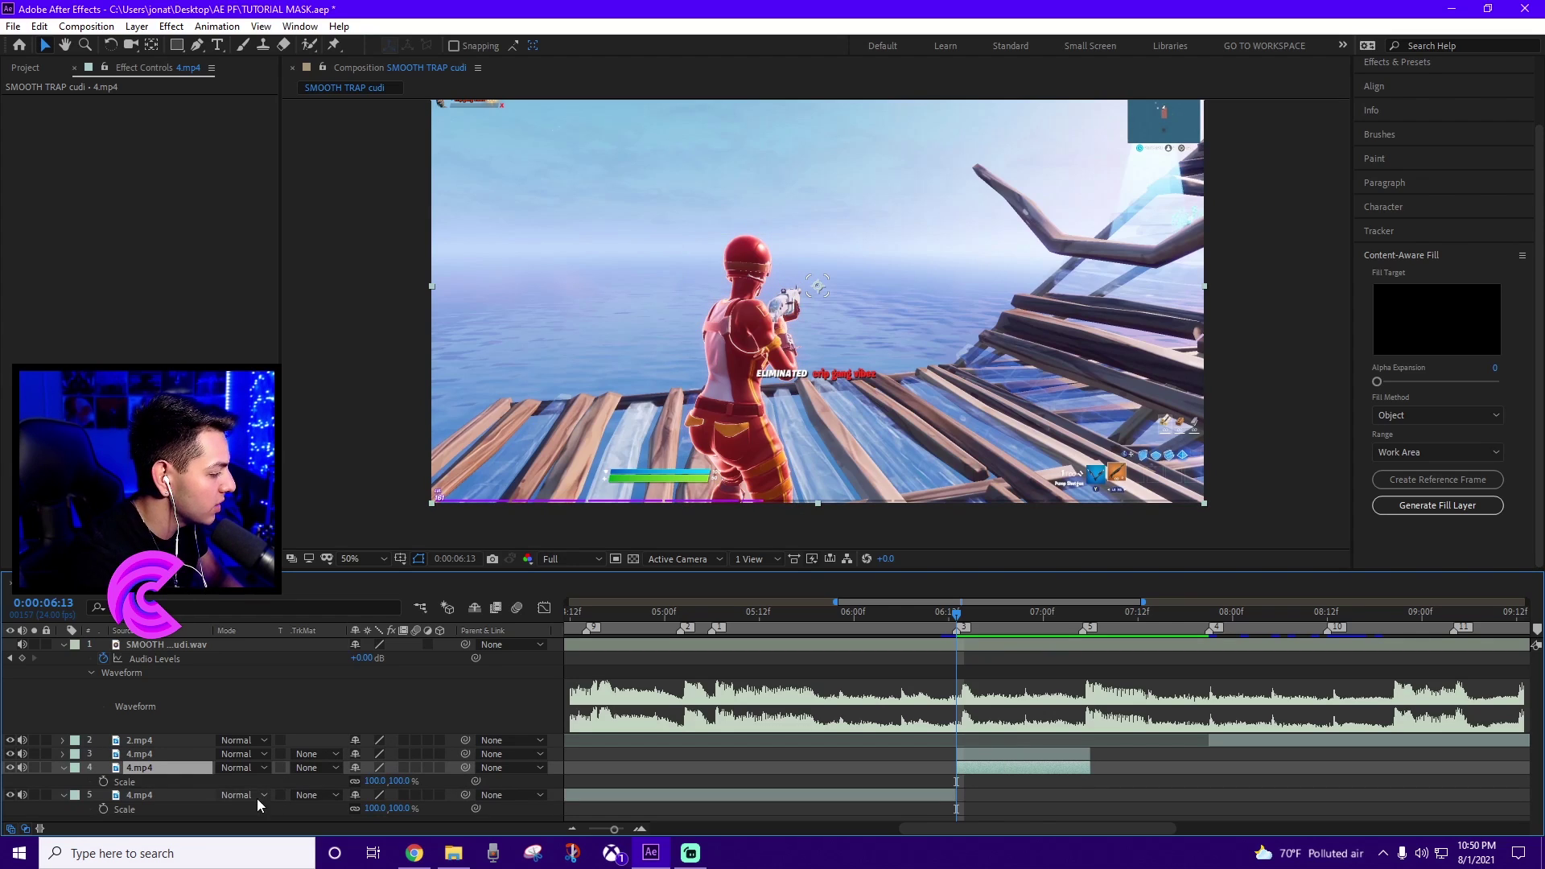
click(103, 782)
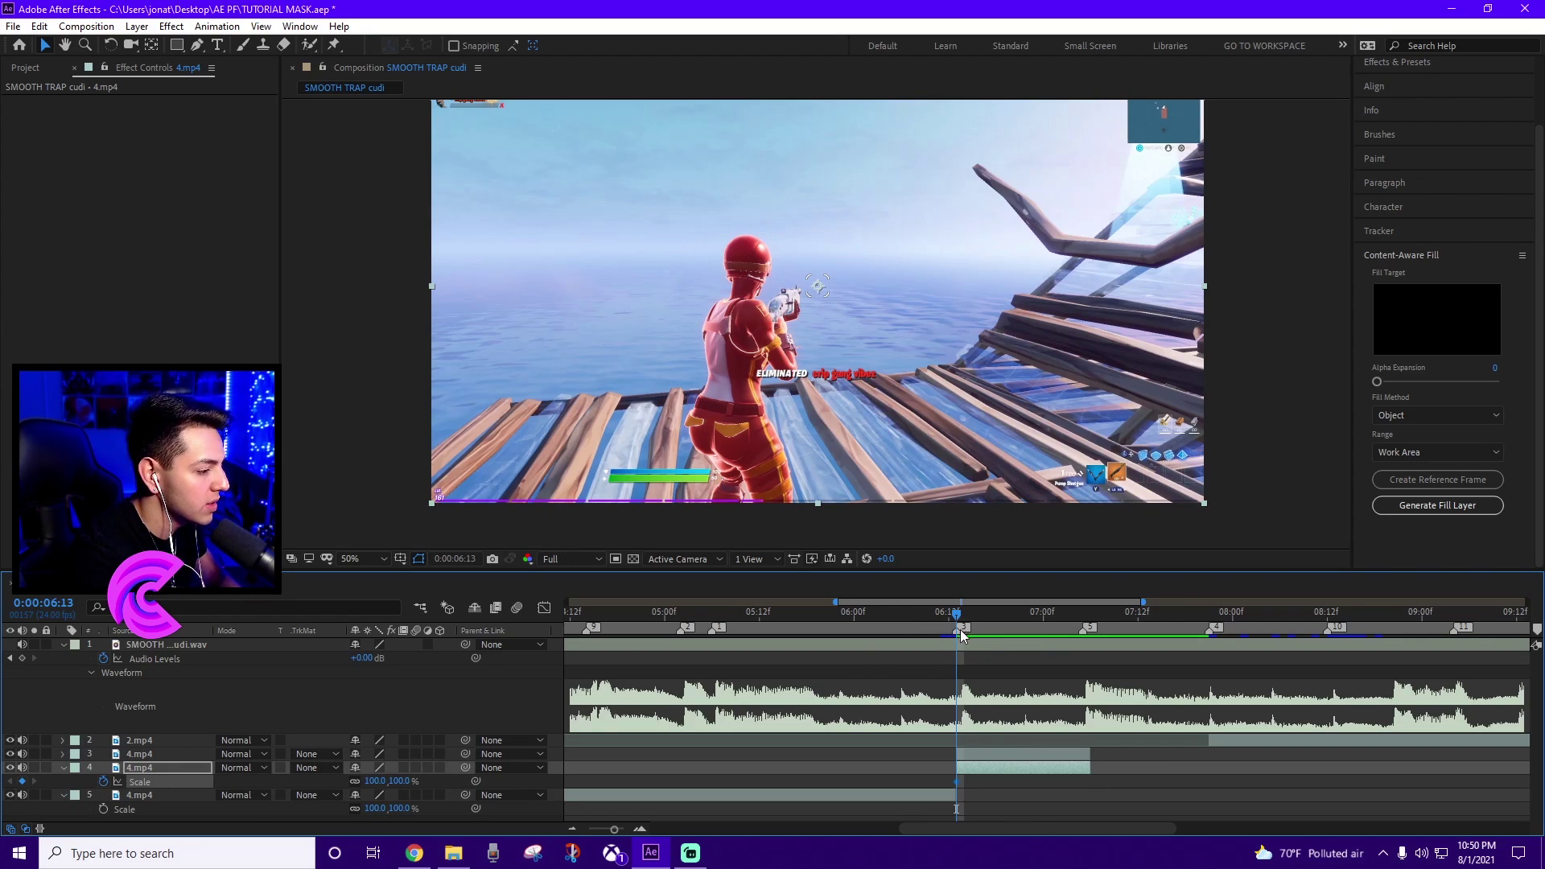
drag(968, 628, 1020, 620)
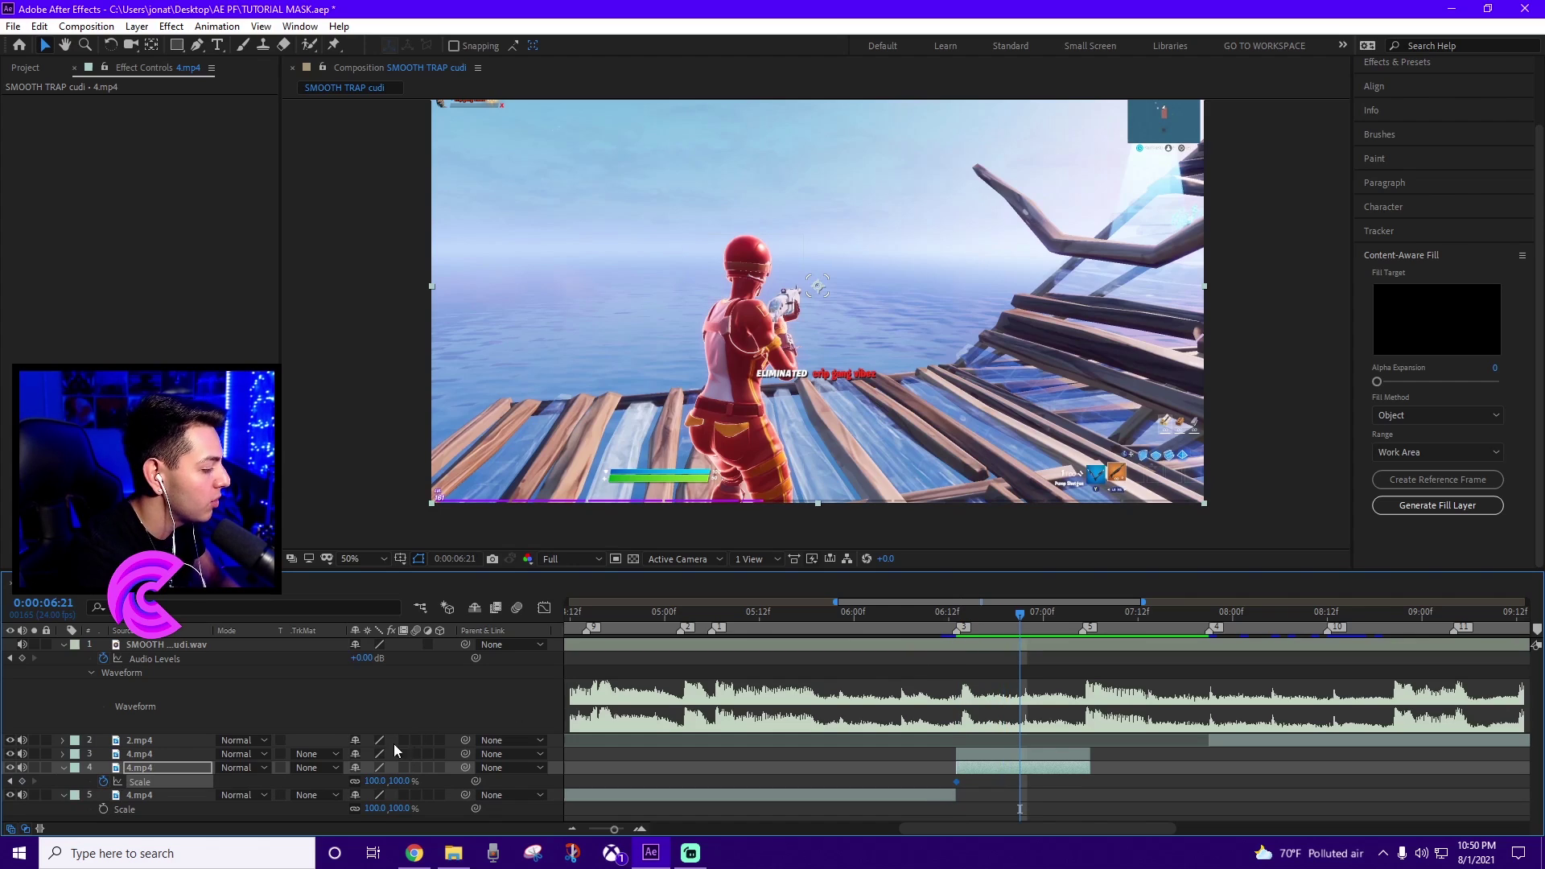
click(378, 781)
Step: Set Scale to 50% at 06:21 and keyframe Position to slide the clip left
key(Return)
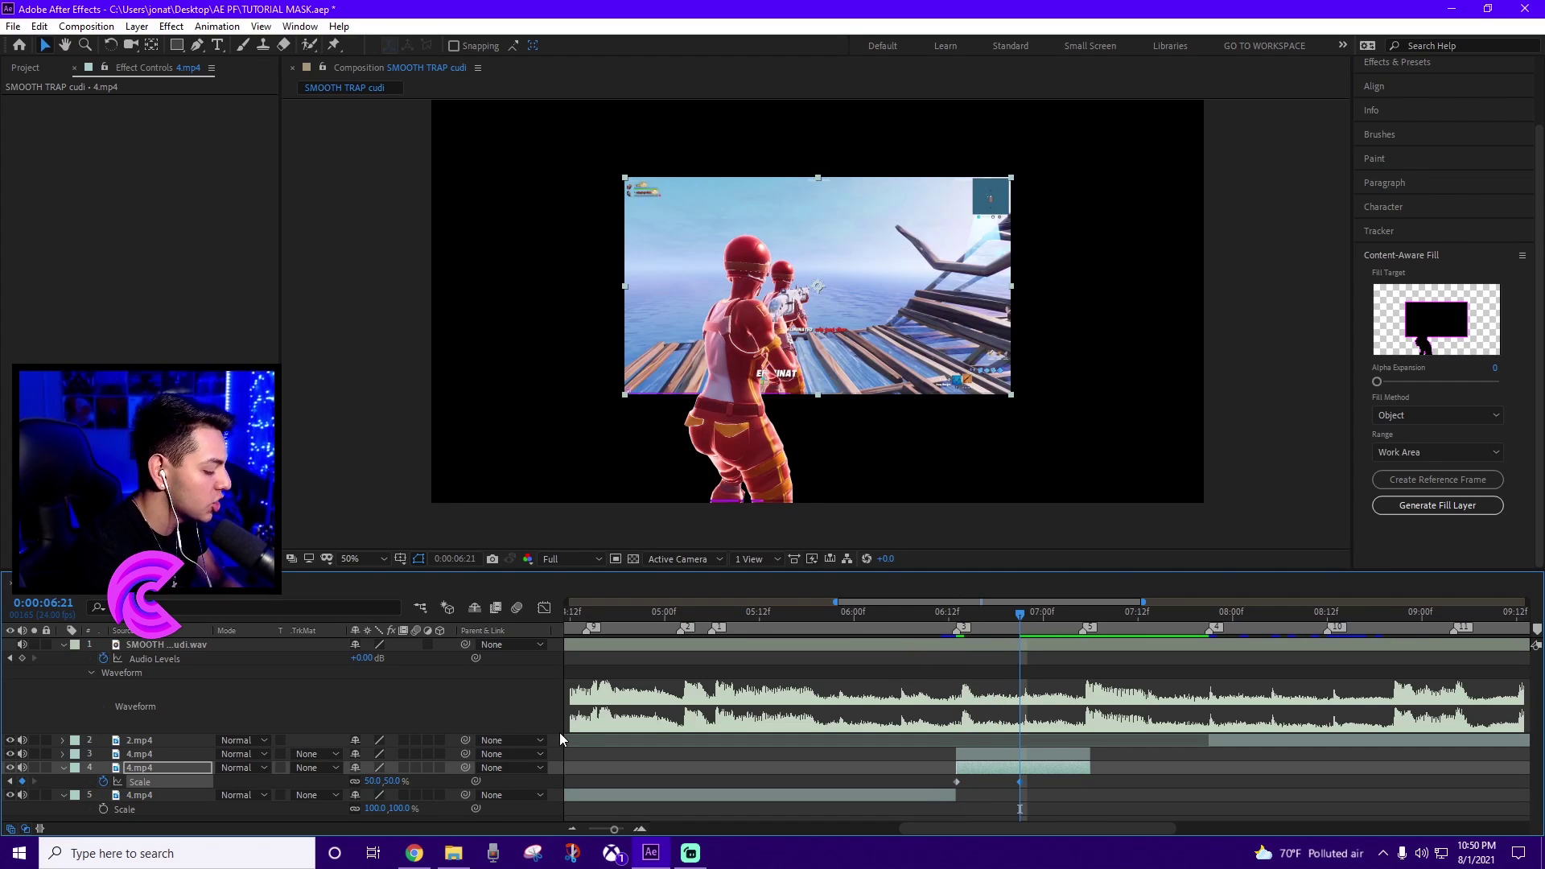
key(shift+p)
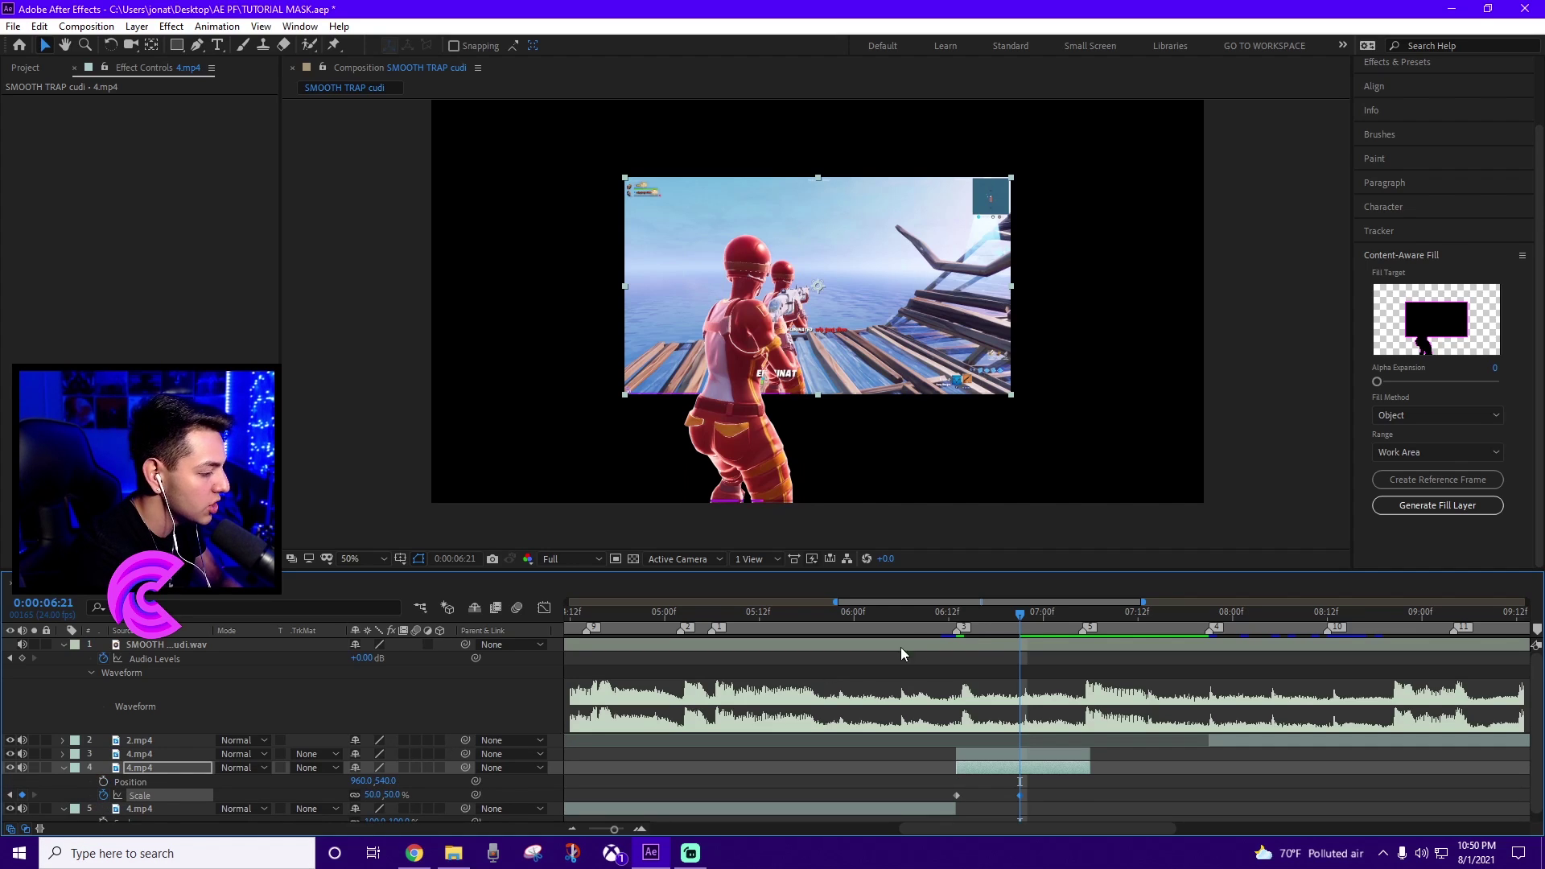
key(j)
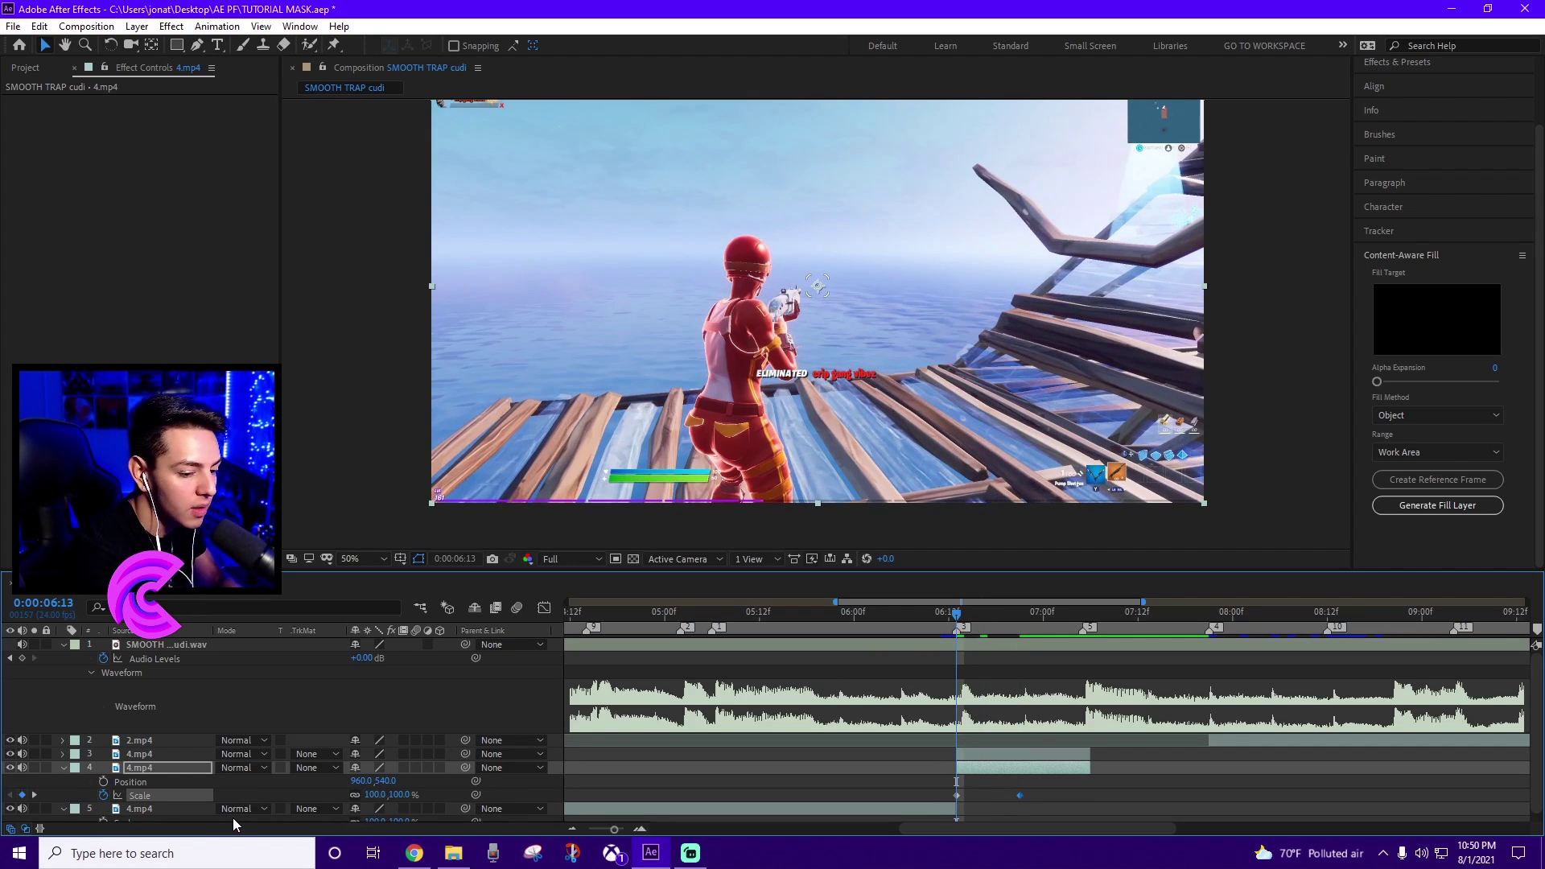
click(103, 781)
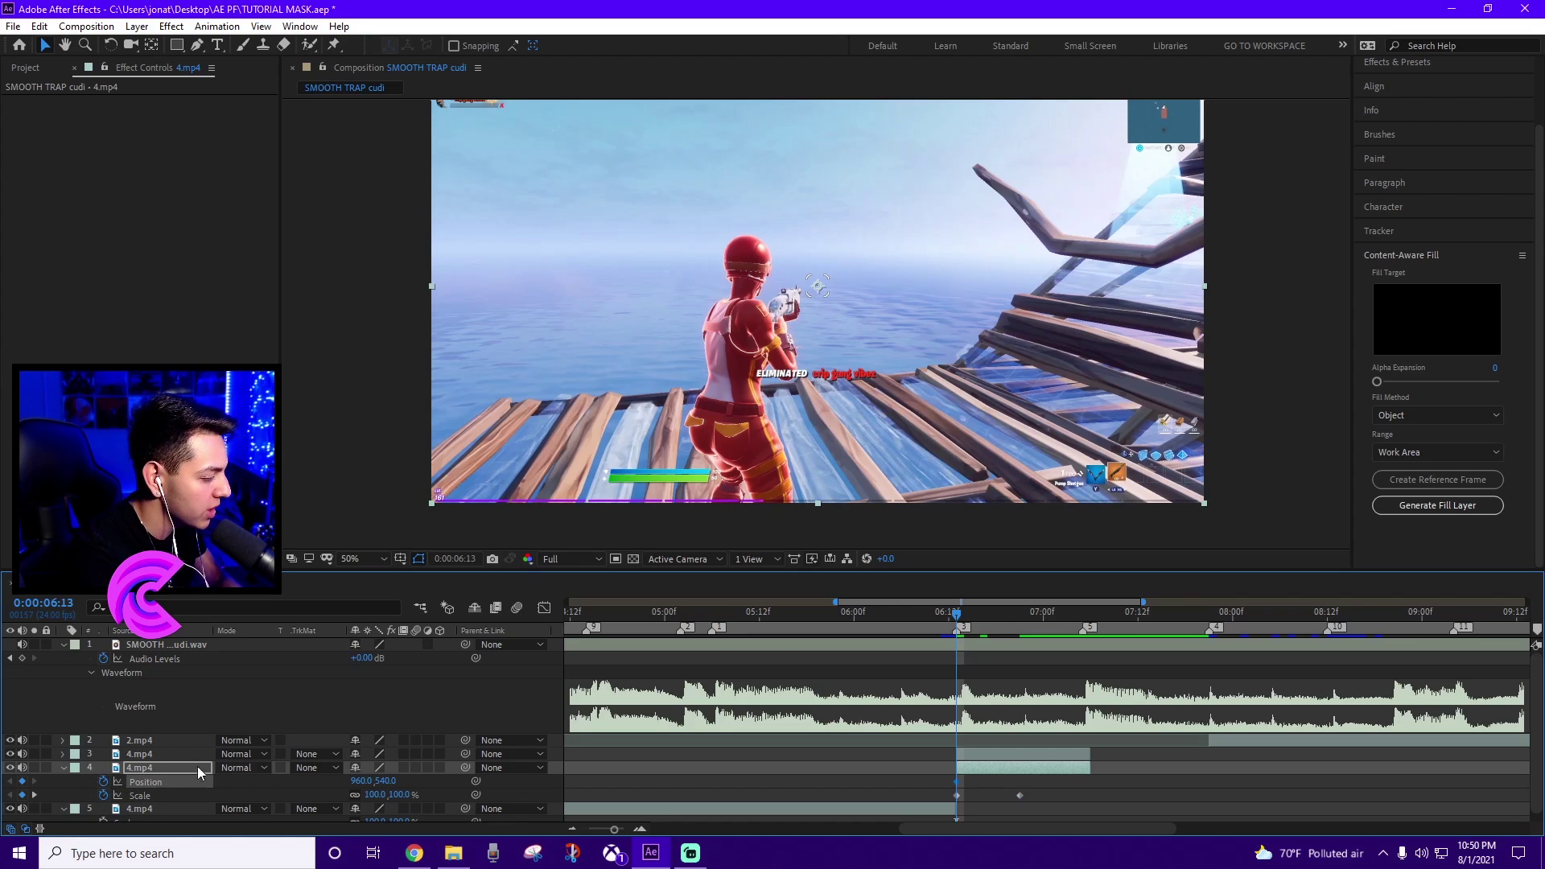
key(k)
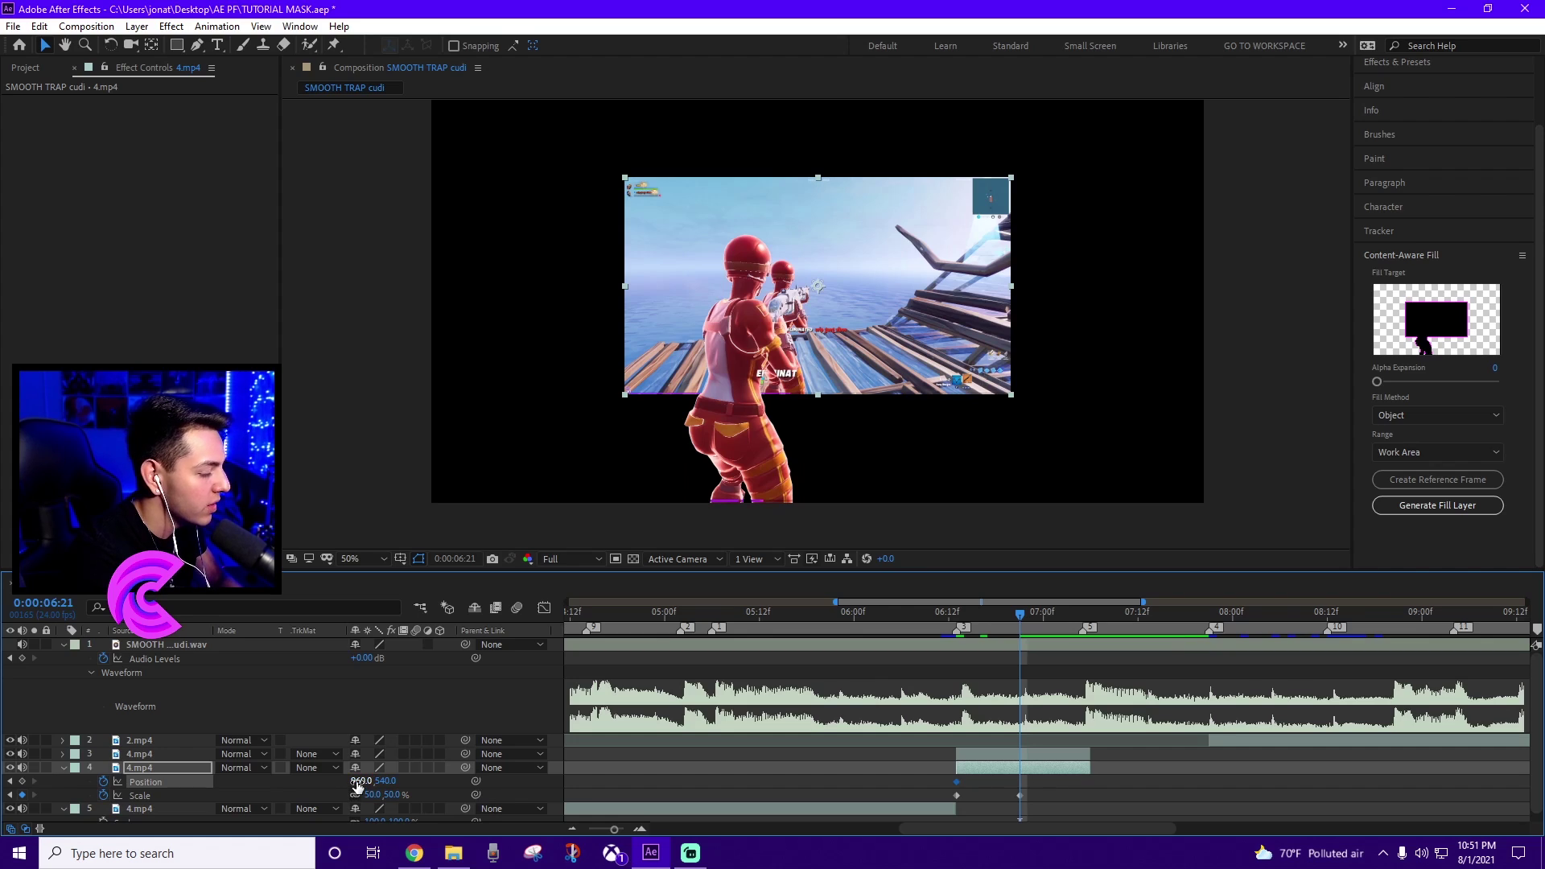
drag(358, 785, 242, 780)
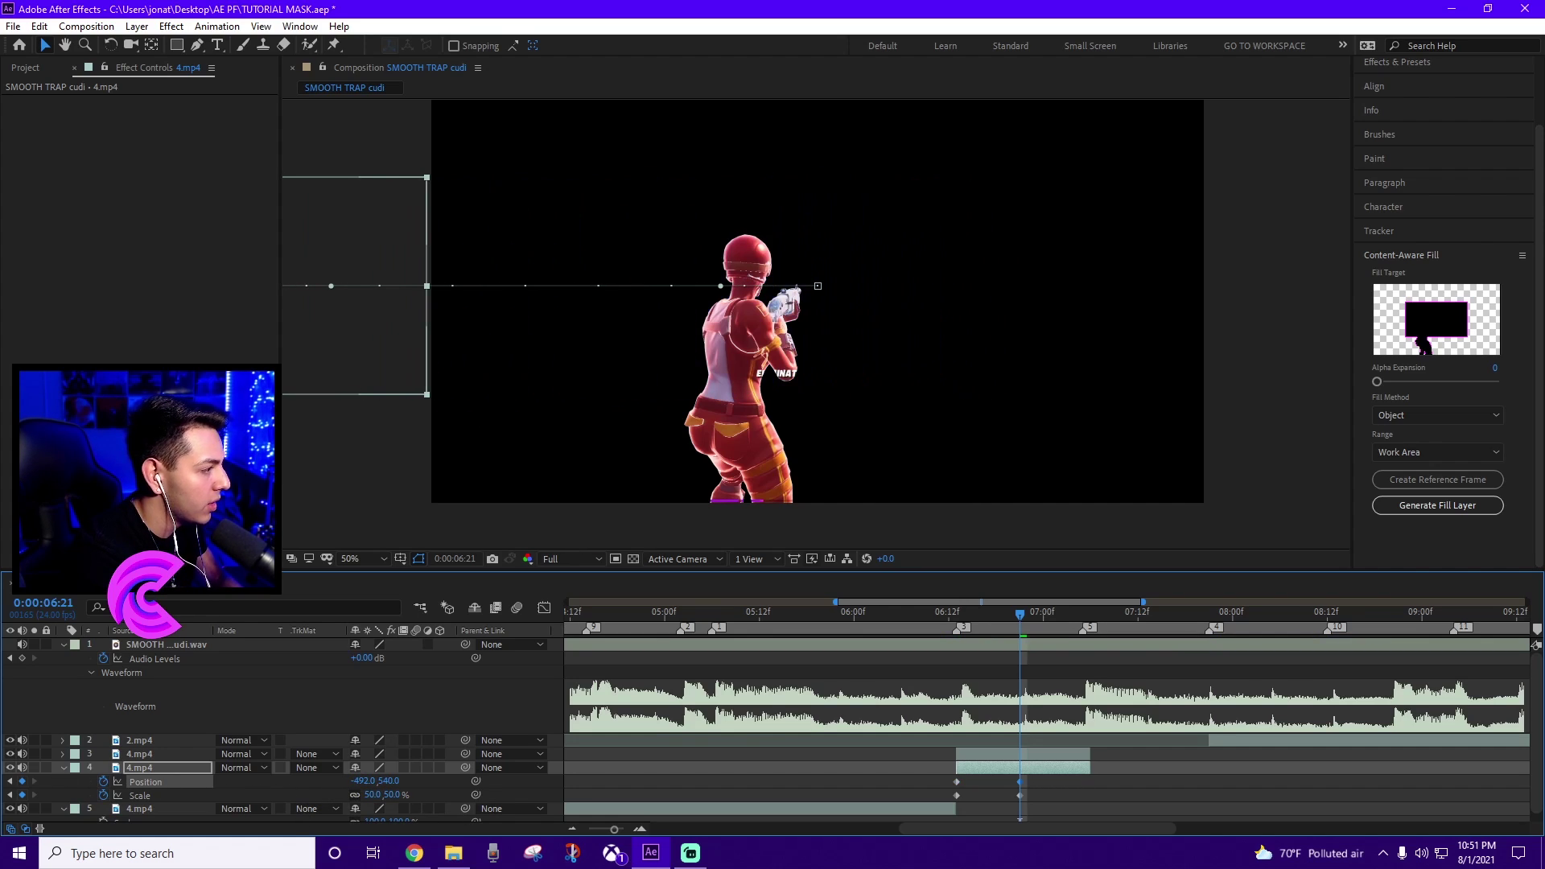
Step: Retime the Position keyframes so the slide follows the zoom, ending at 06:23, and preview it
click(1055, 793)
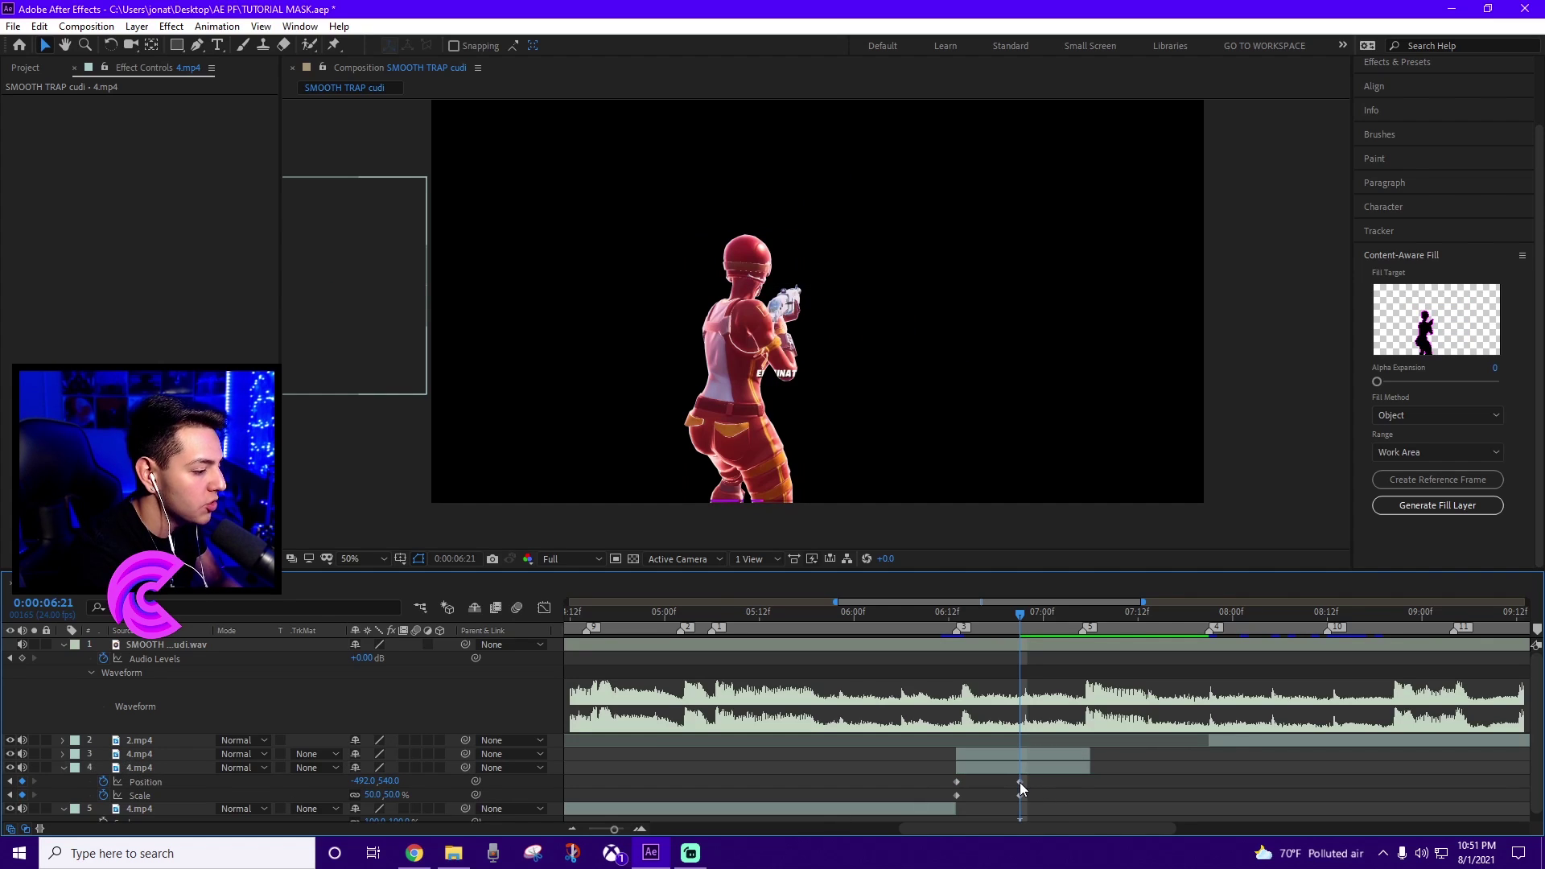
drag(1020, 782, 1088, 788)
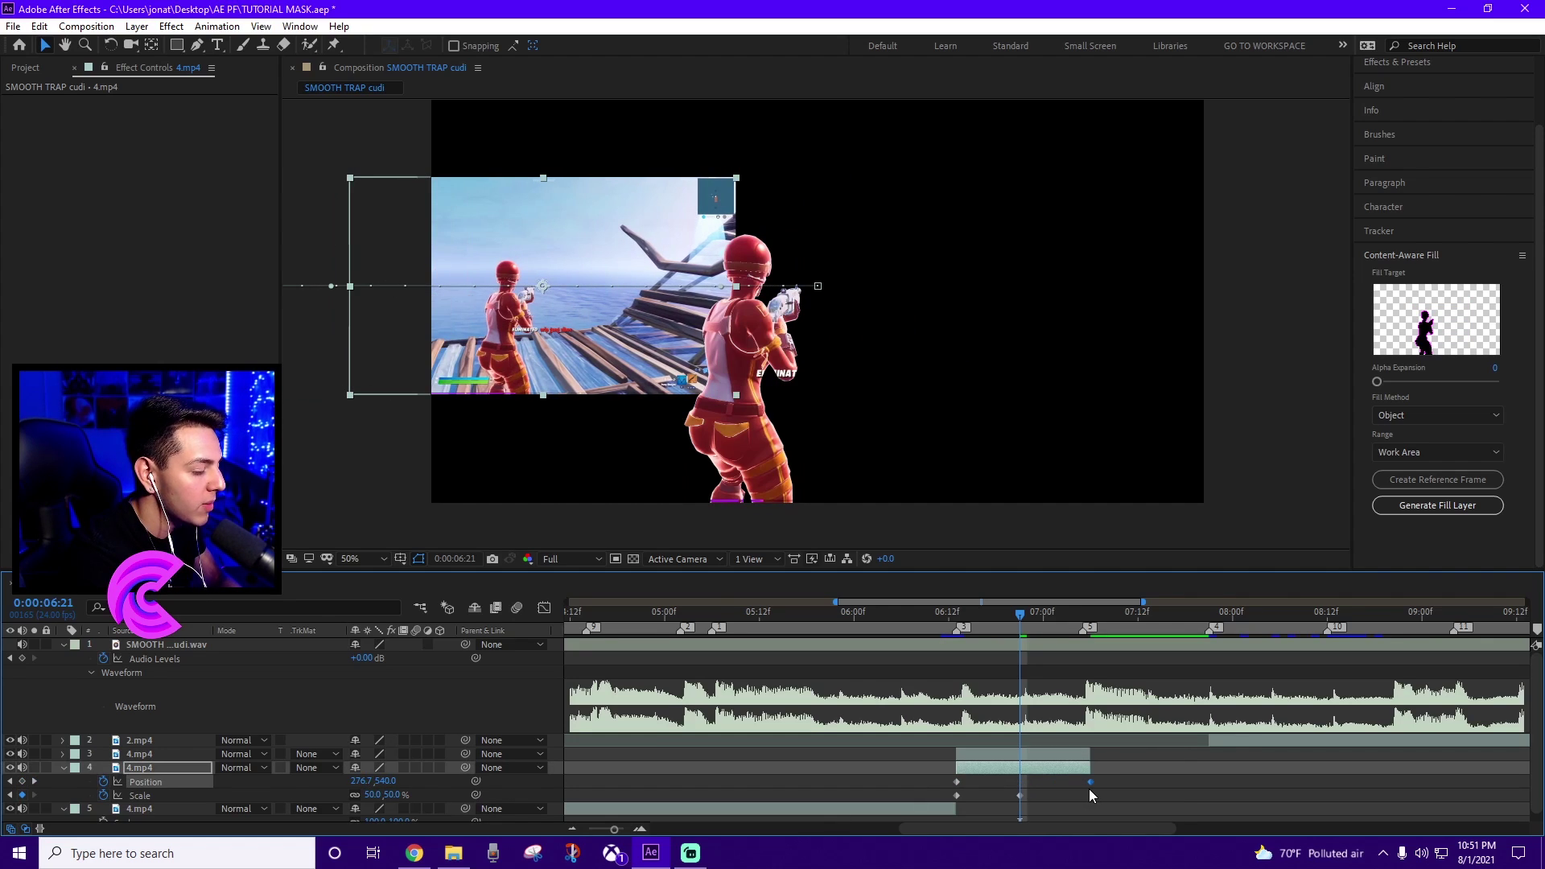
click(959, 616)
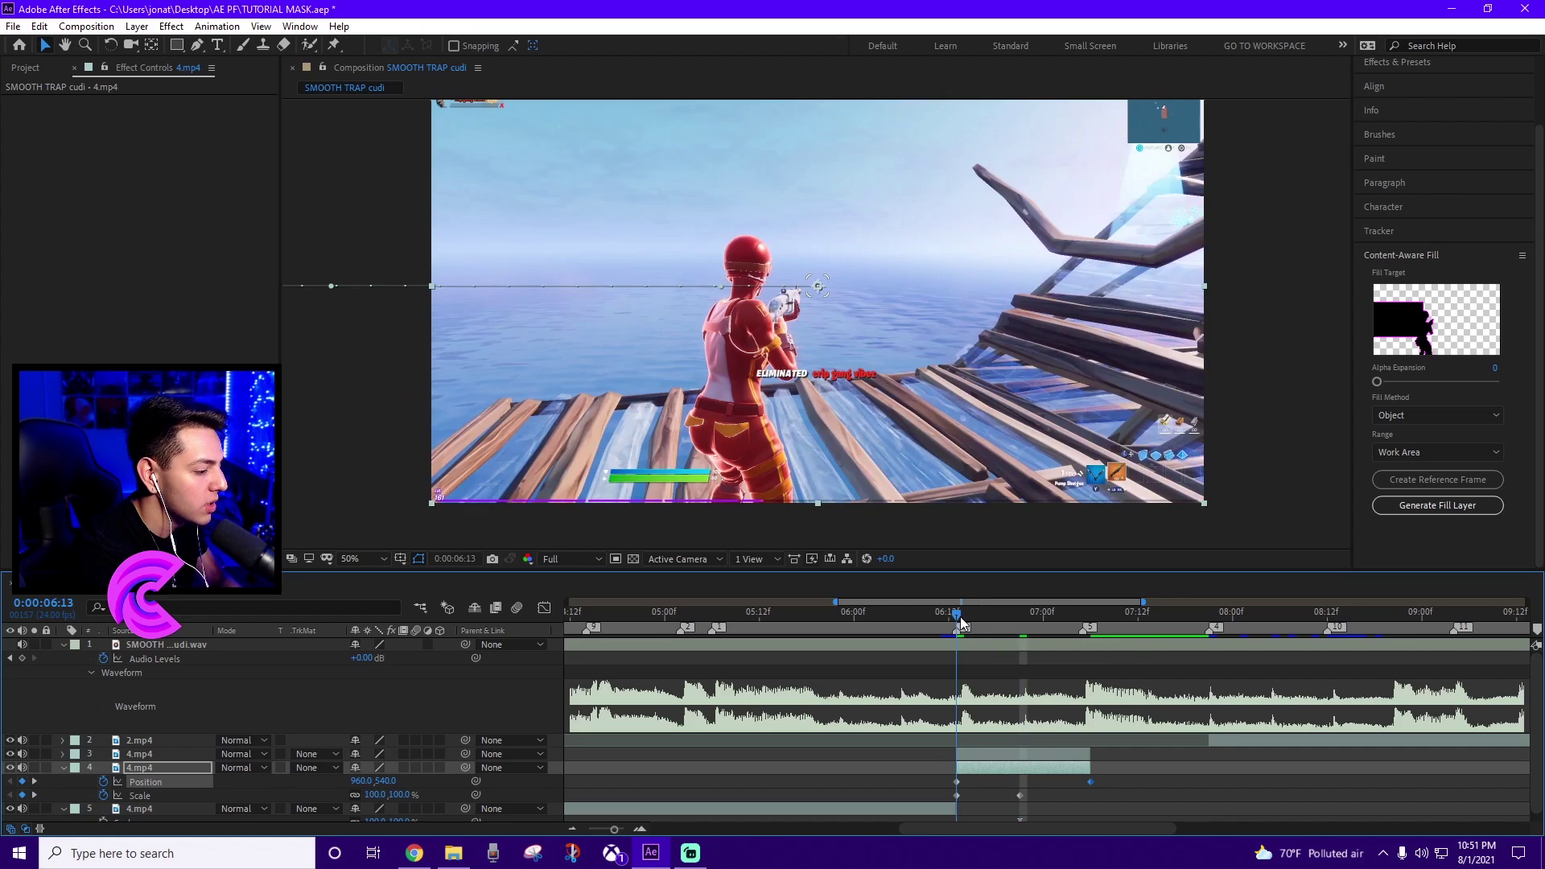
drag(959, 616, 1020, 666)
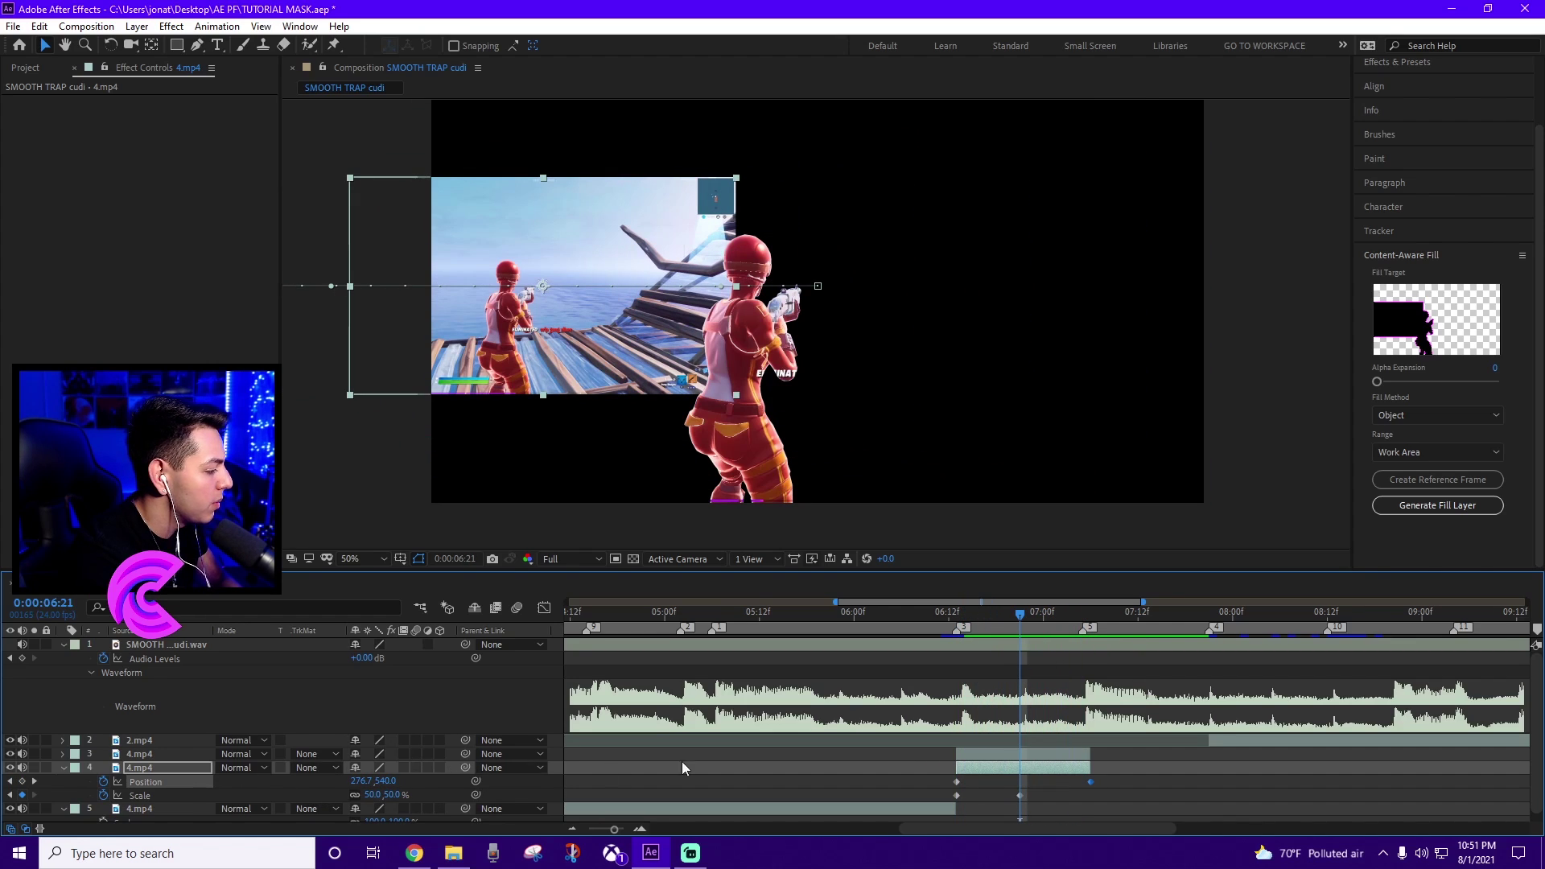
click(1016, 784)
drag(956, 781, 1017, 787)
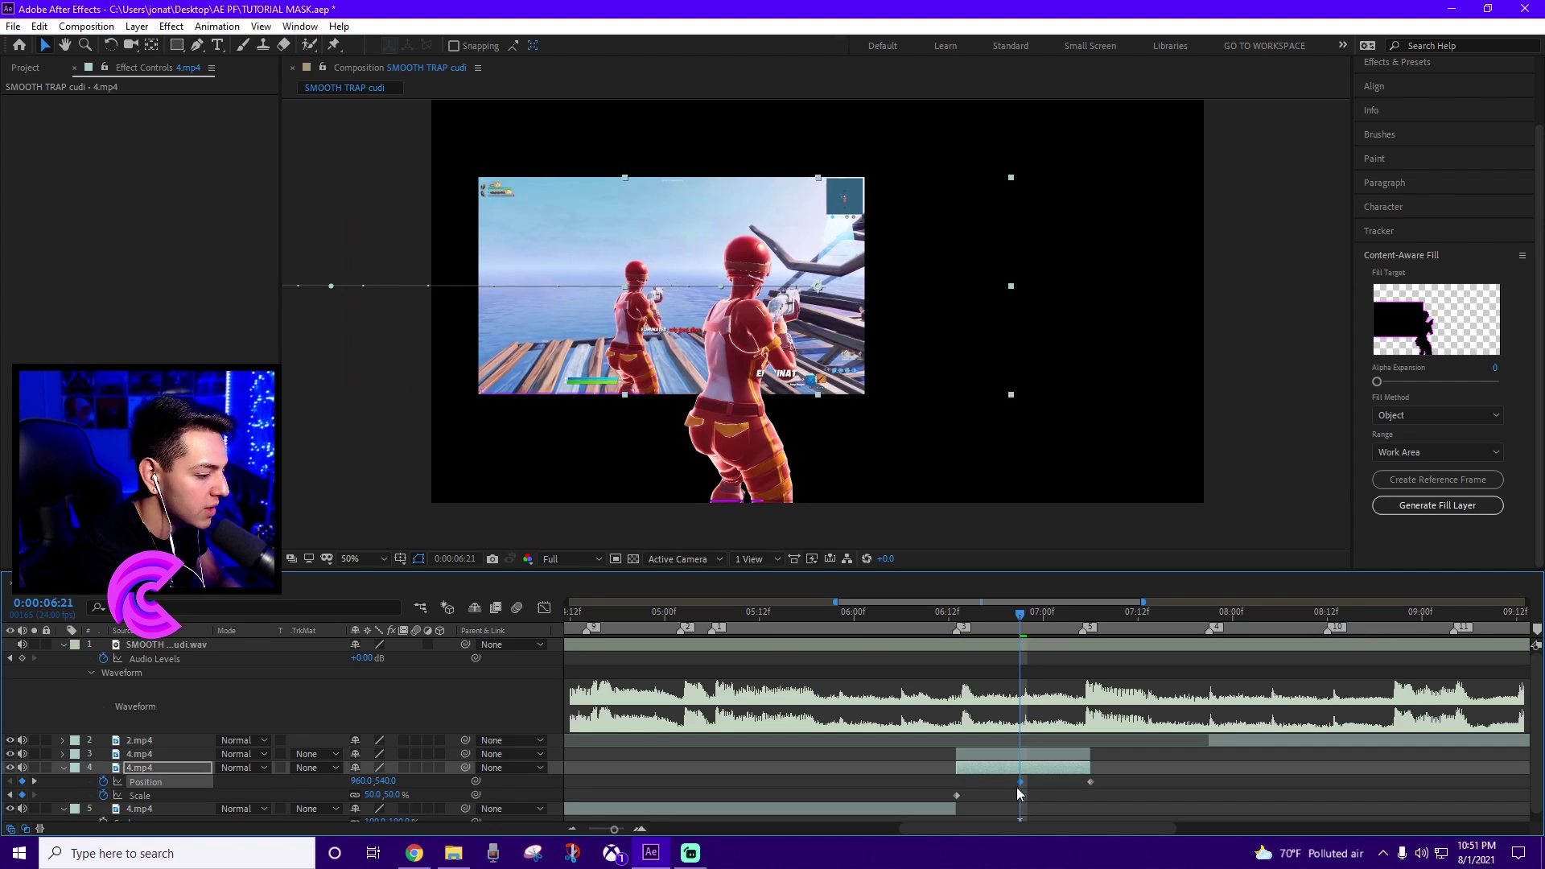
drag(957, 619, 955, 700)
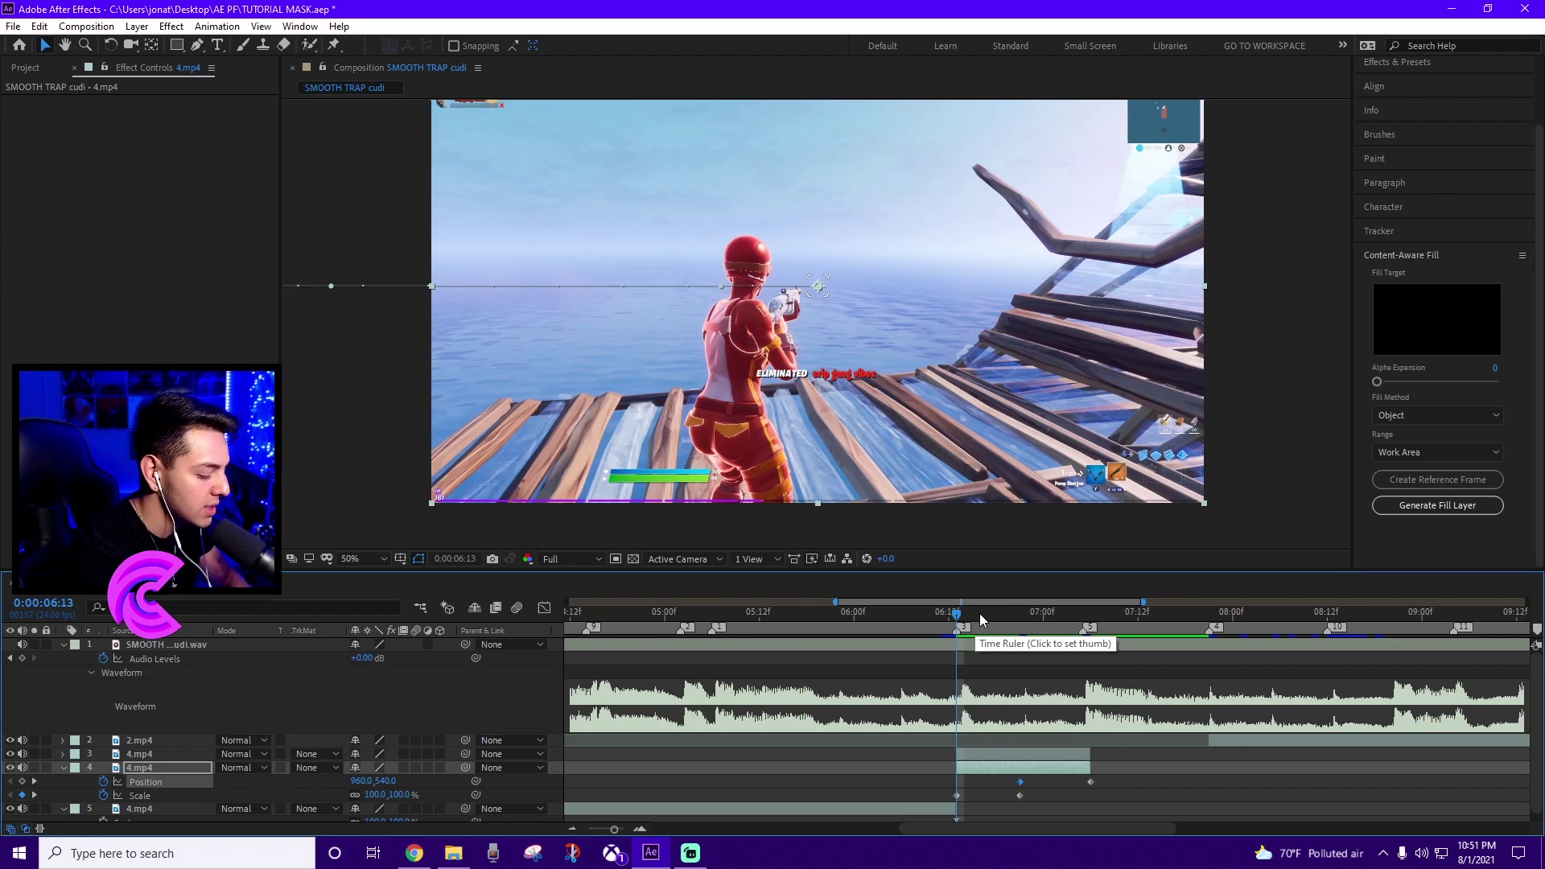
key(space)
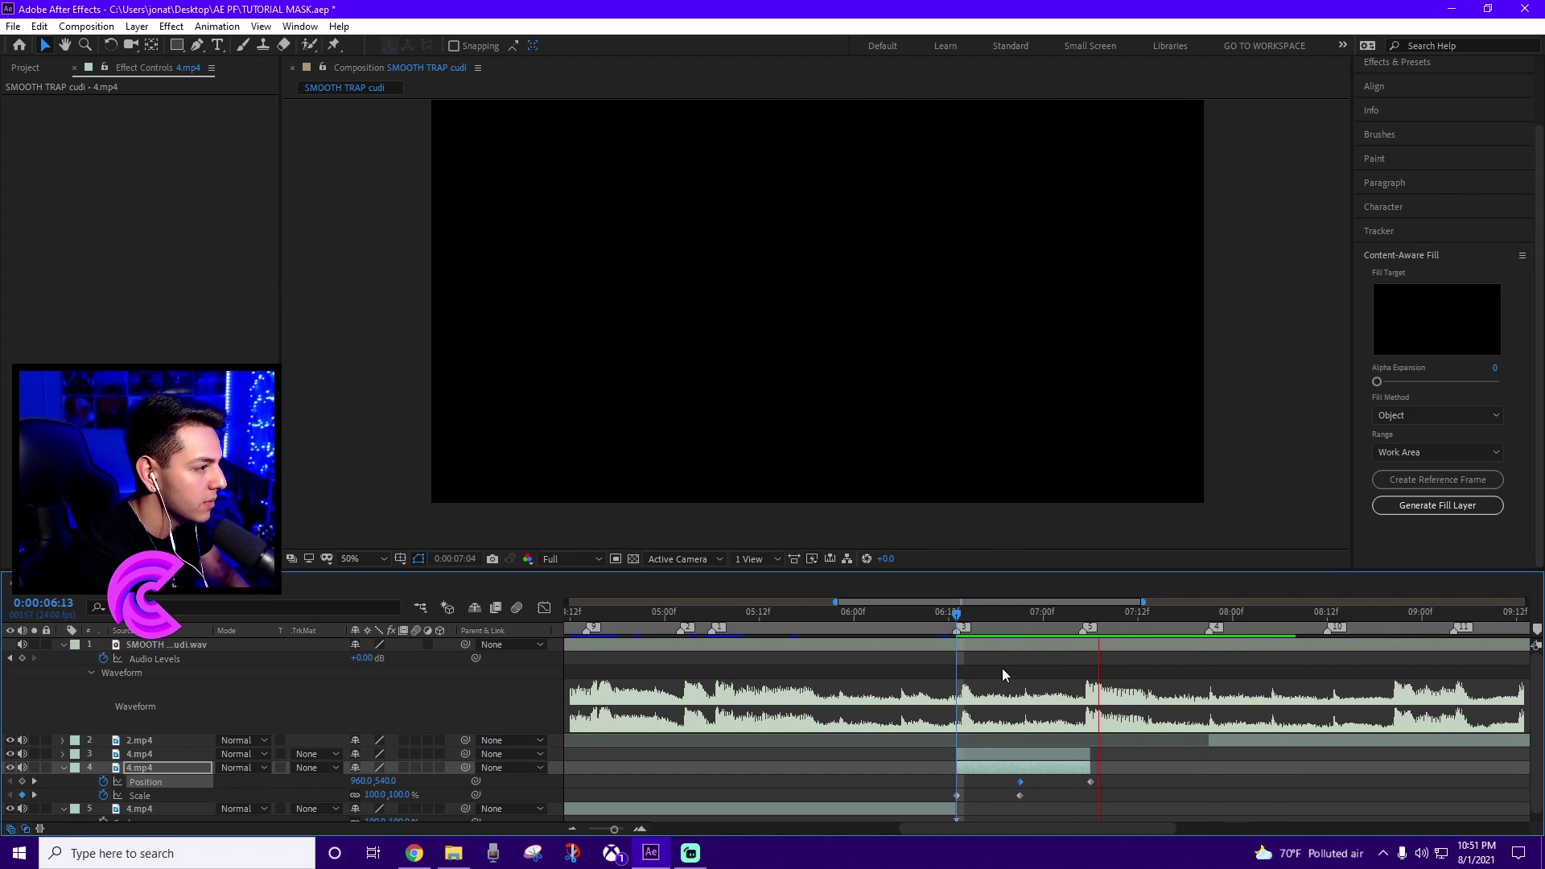
mouse_move(1007, 619)
mouse_down()
mouse_move(1056, 622)
mouse_move(1021, 626)
mouse_move(1034, 621)
mouse_up()
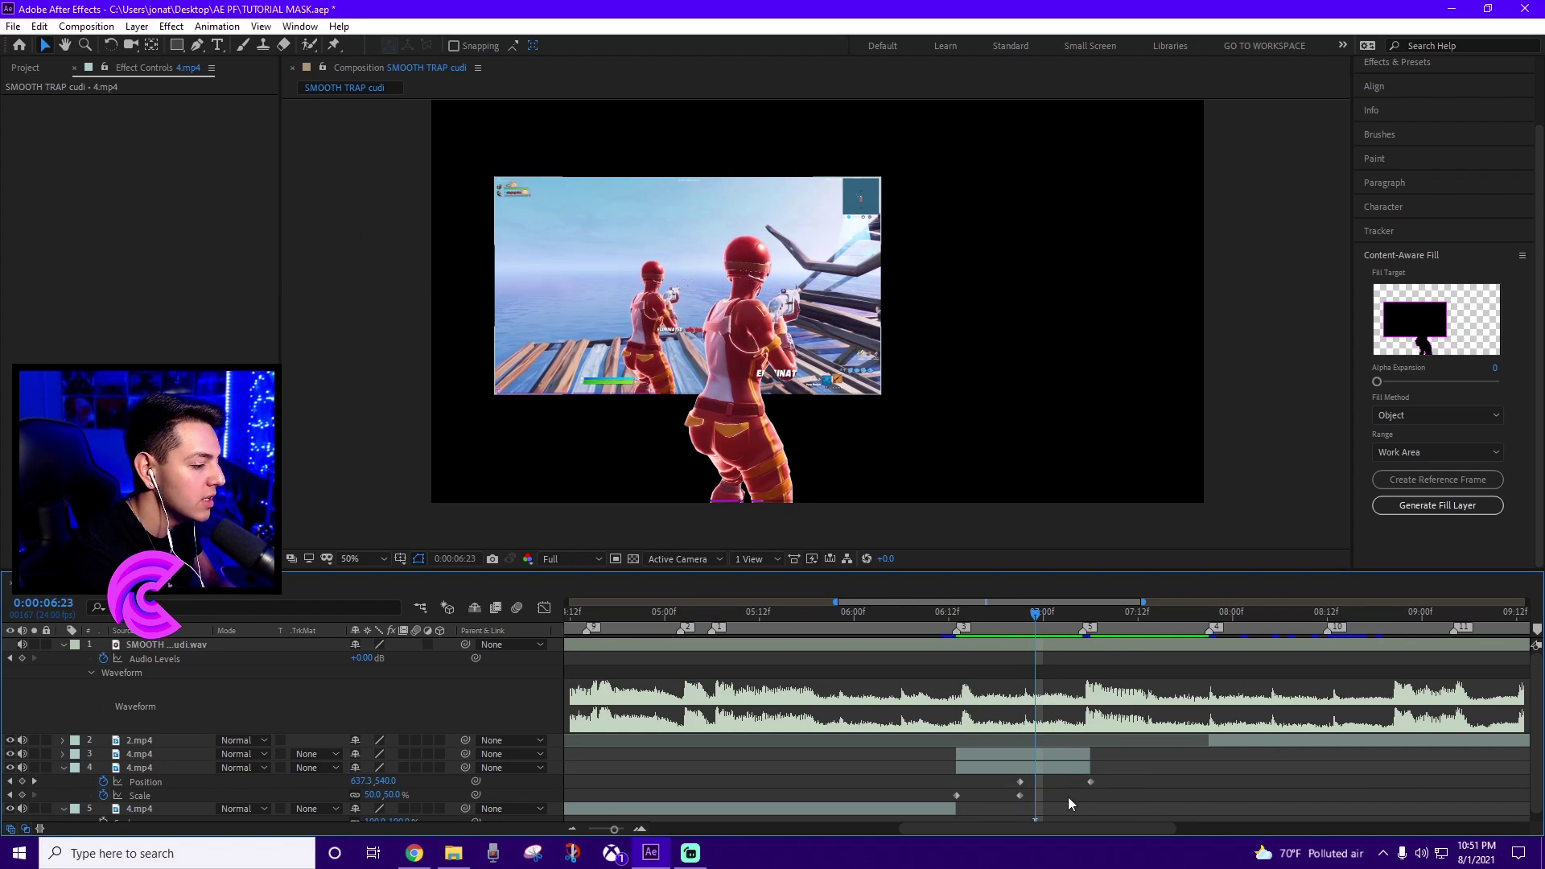
click(954, 795)
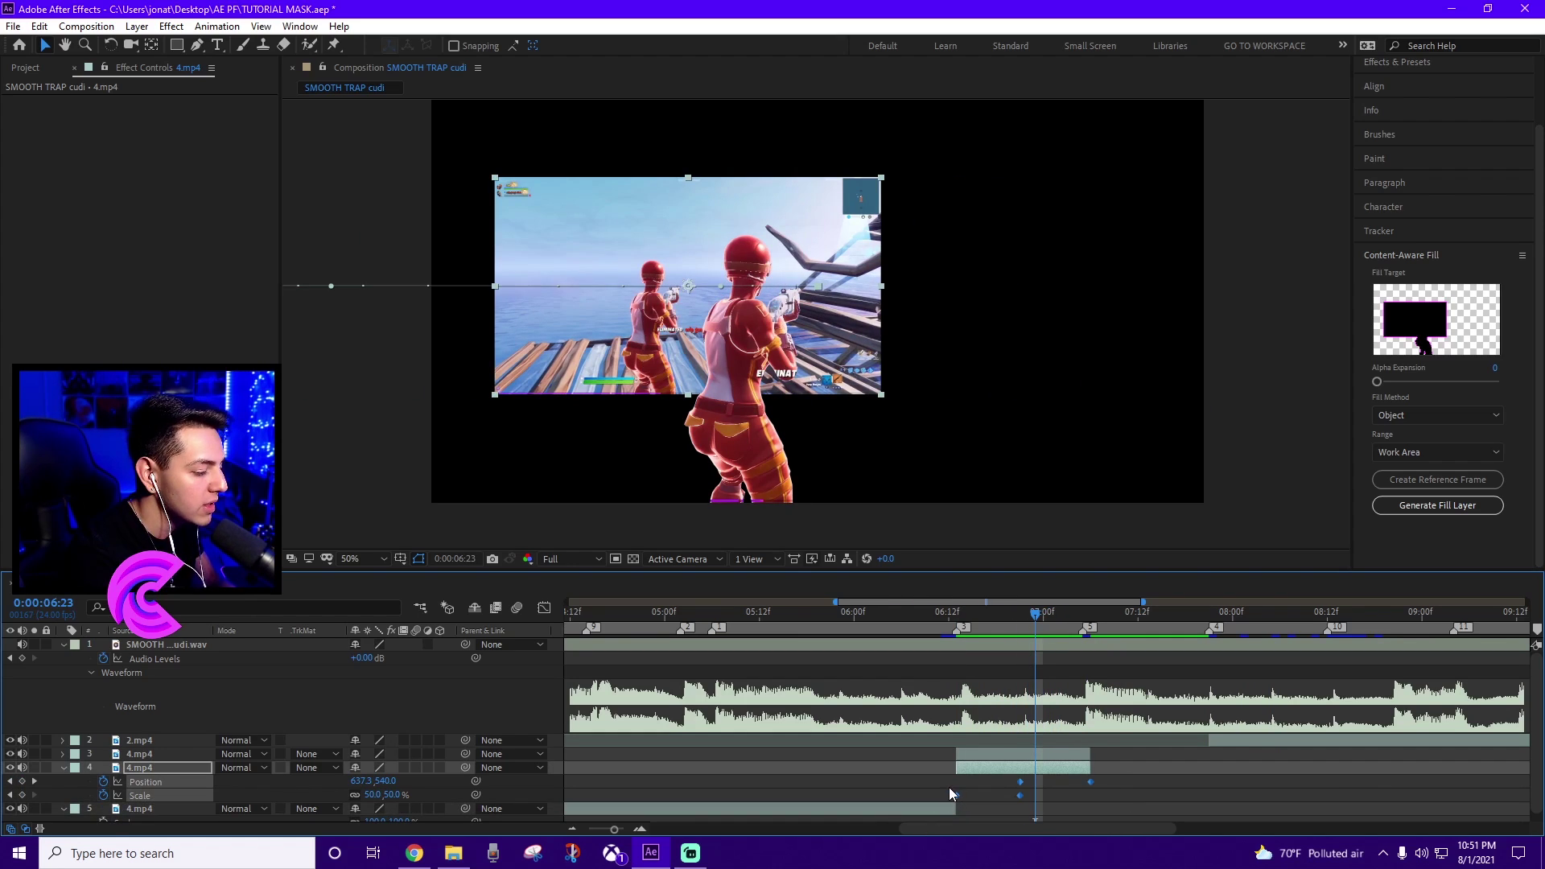
Step: Apply Easy Ease to all keyframes and sharpen the Scale speed curve in the Graph Editor
right_click(956, 795)
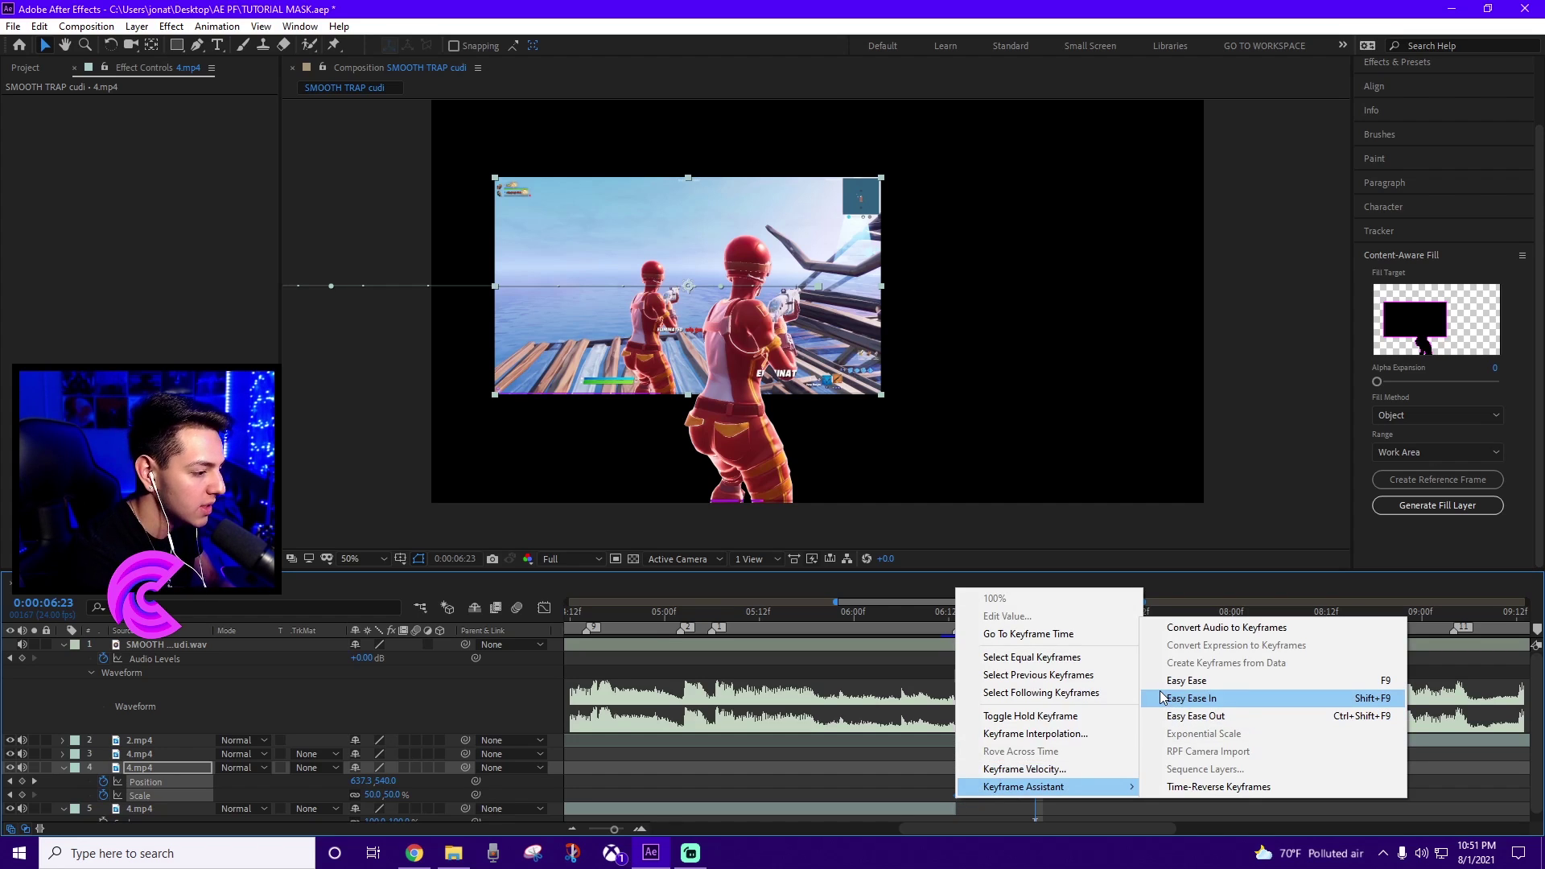
click(1186, 681)
click(958, 795)
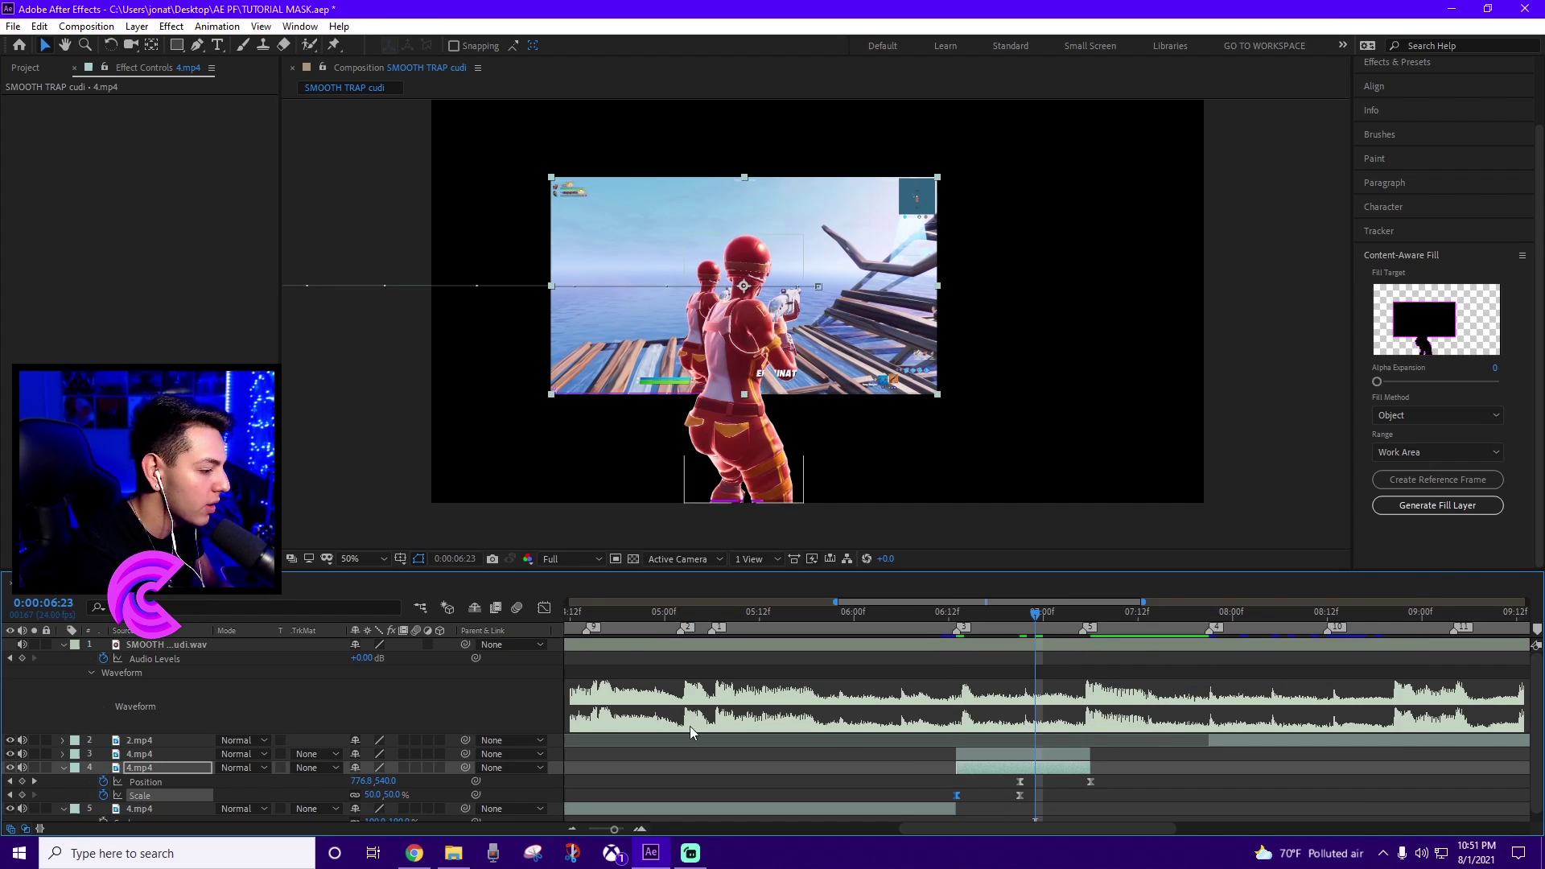
click(544, 608)
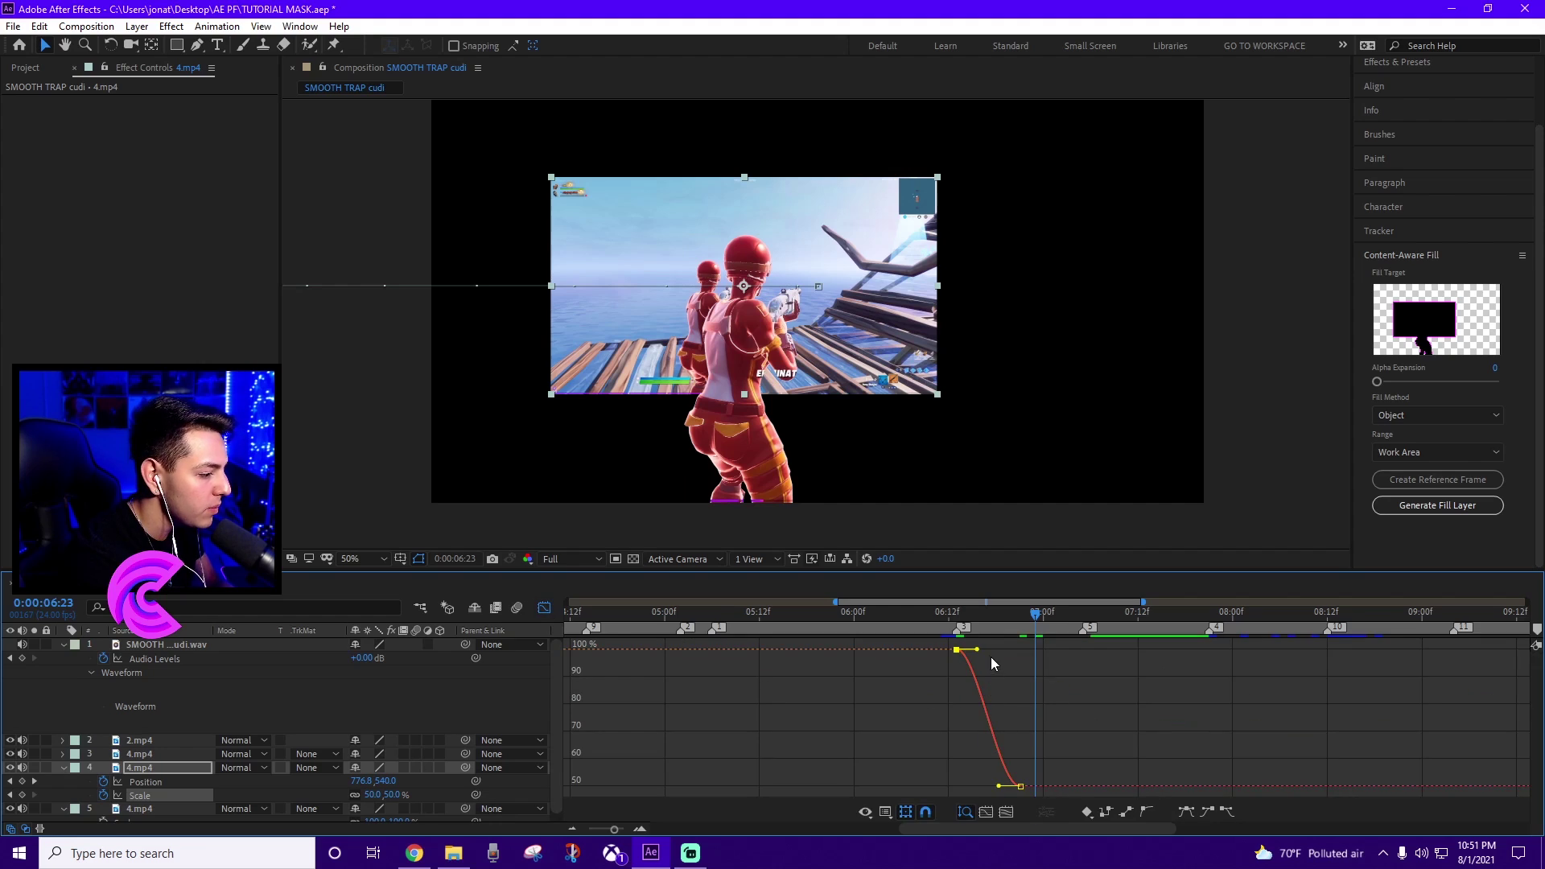
drag(975, 650, 959, 648)
drag(998, 786, 956, 785)
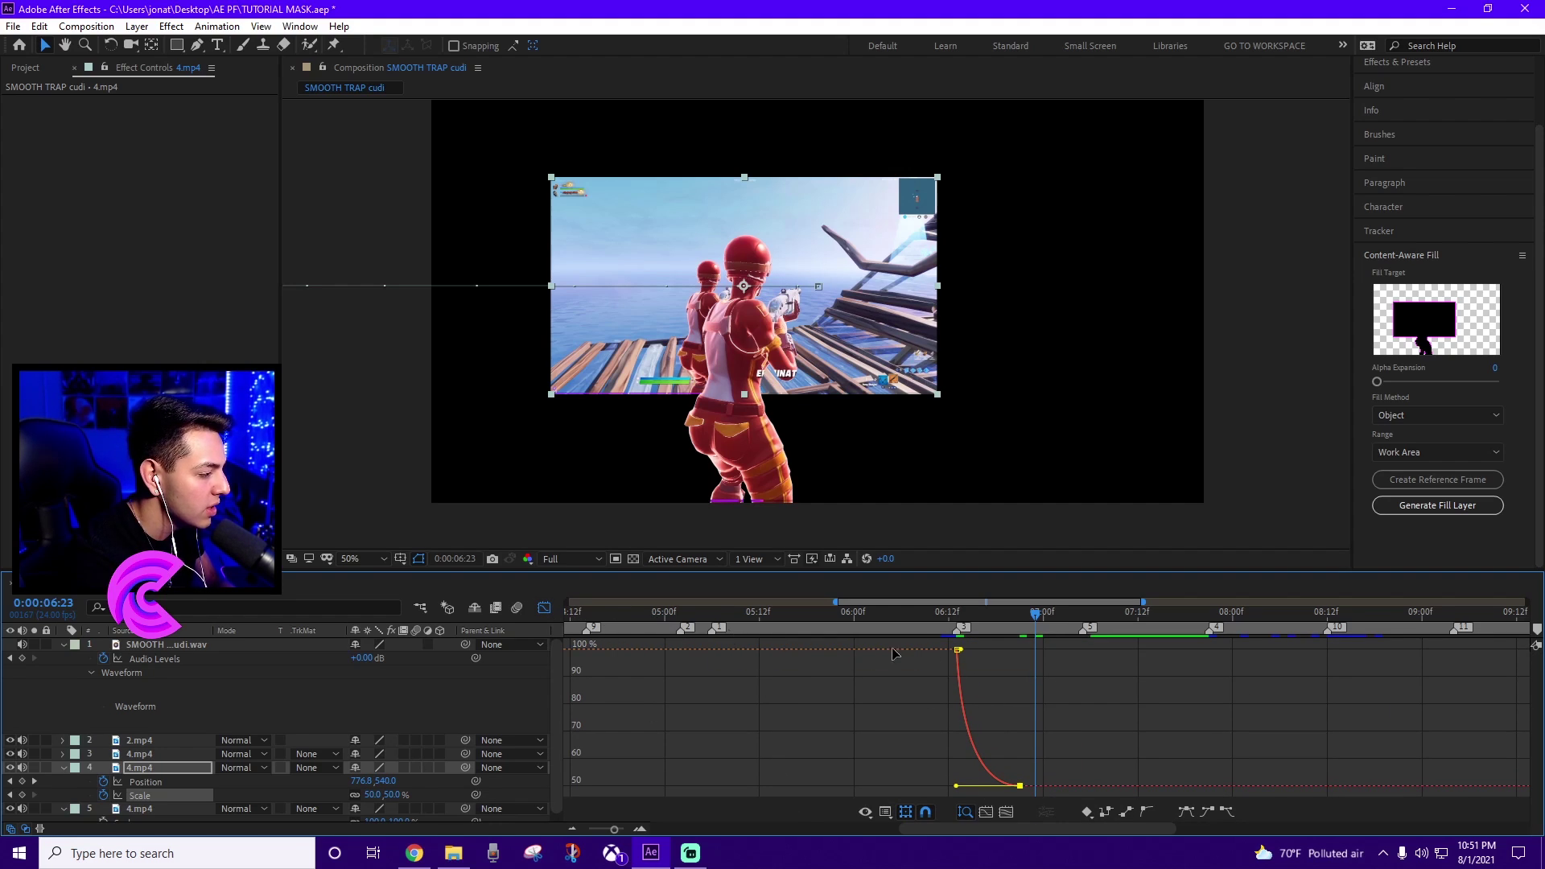
click(544, 608)
Step: Reshape the Position speed graph to start slow and spike into the final keyframe
click(1021, 781)
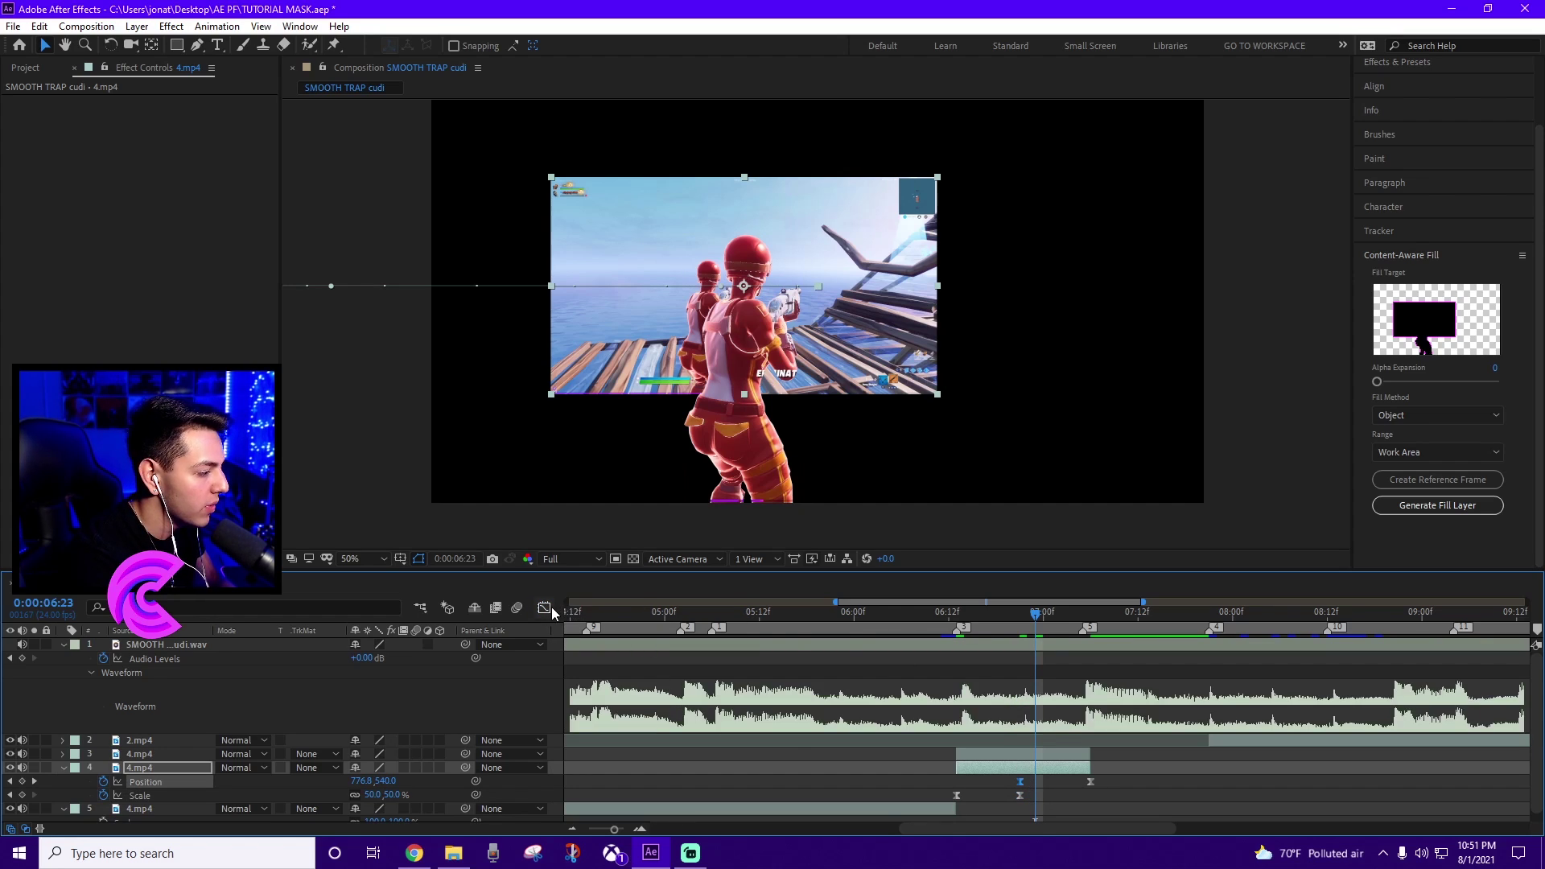
click(544, 609)
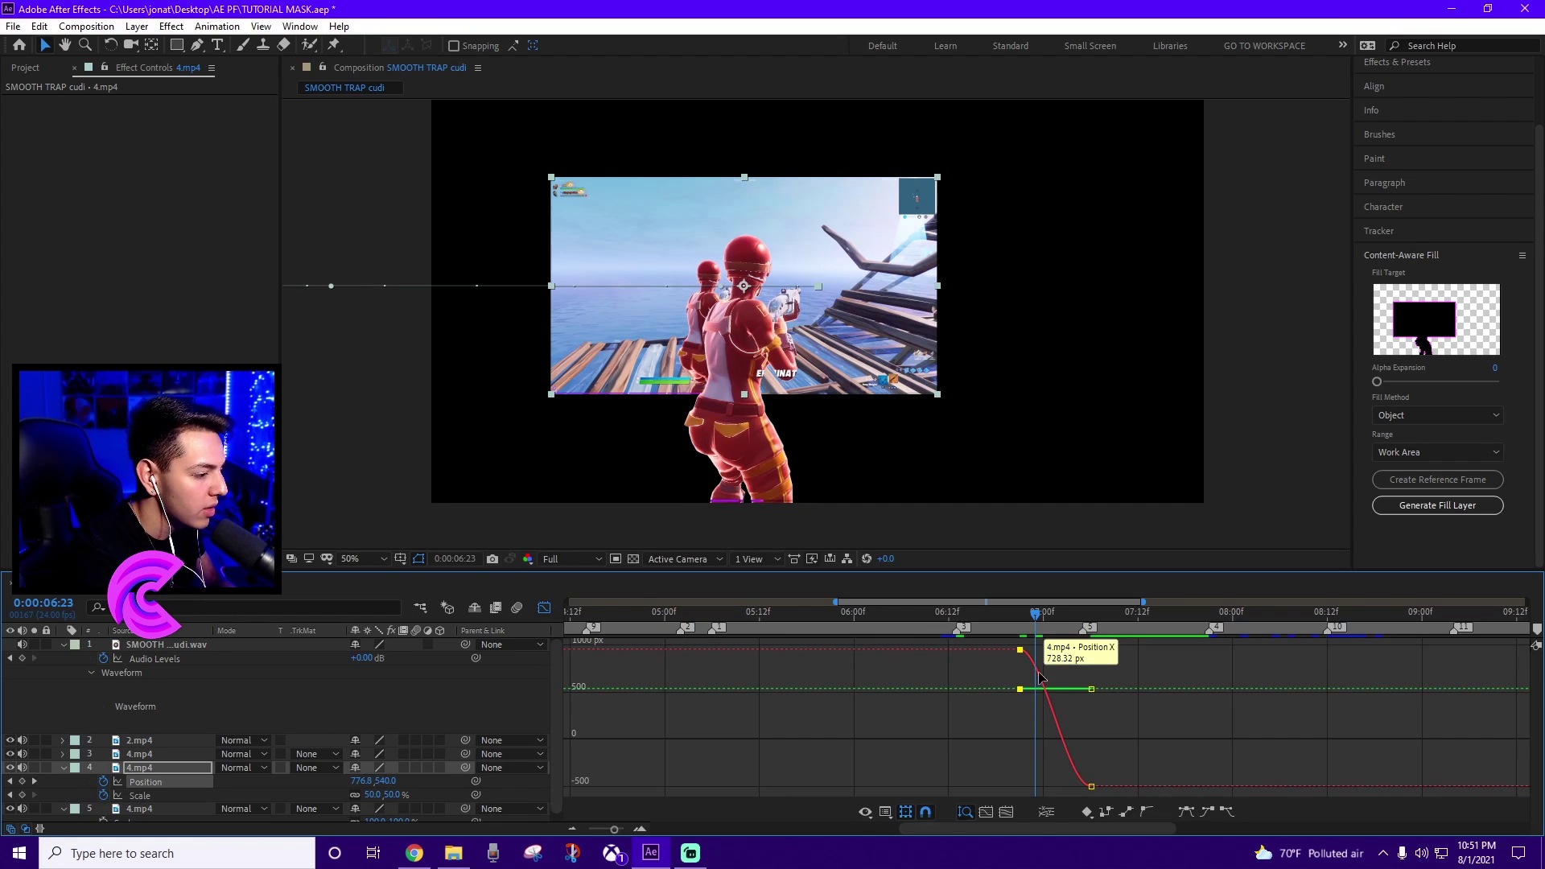
right_click(986, 747)
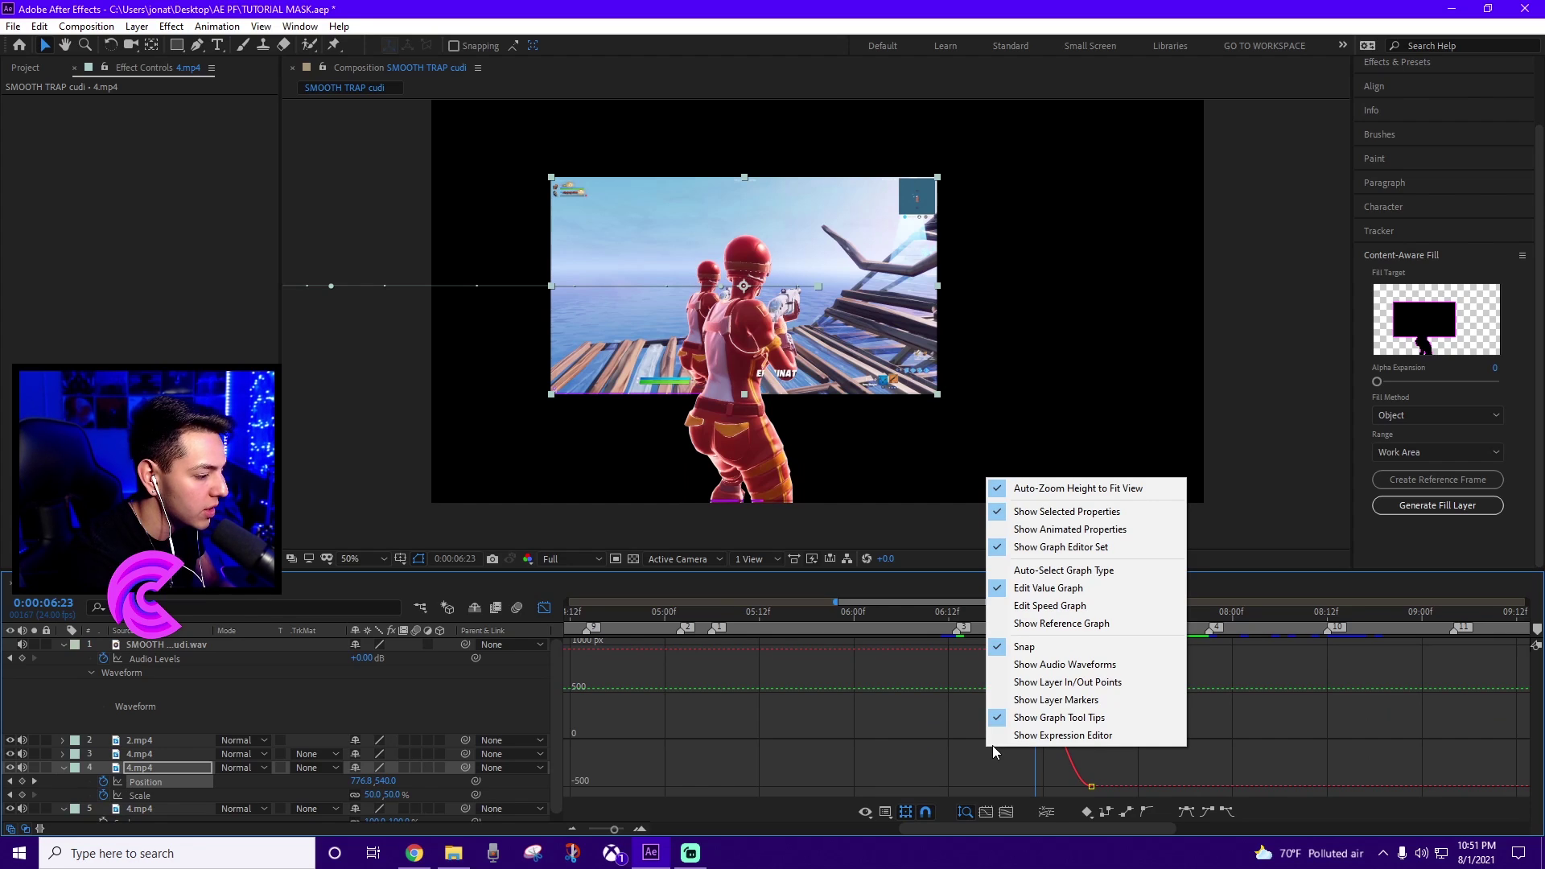
click(1048, 605)
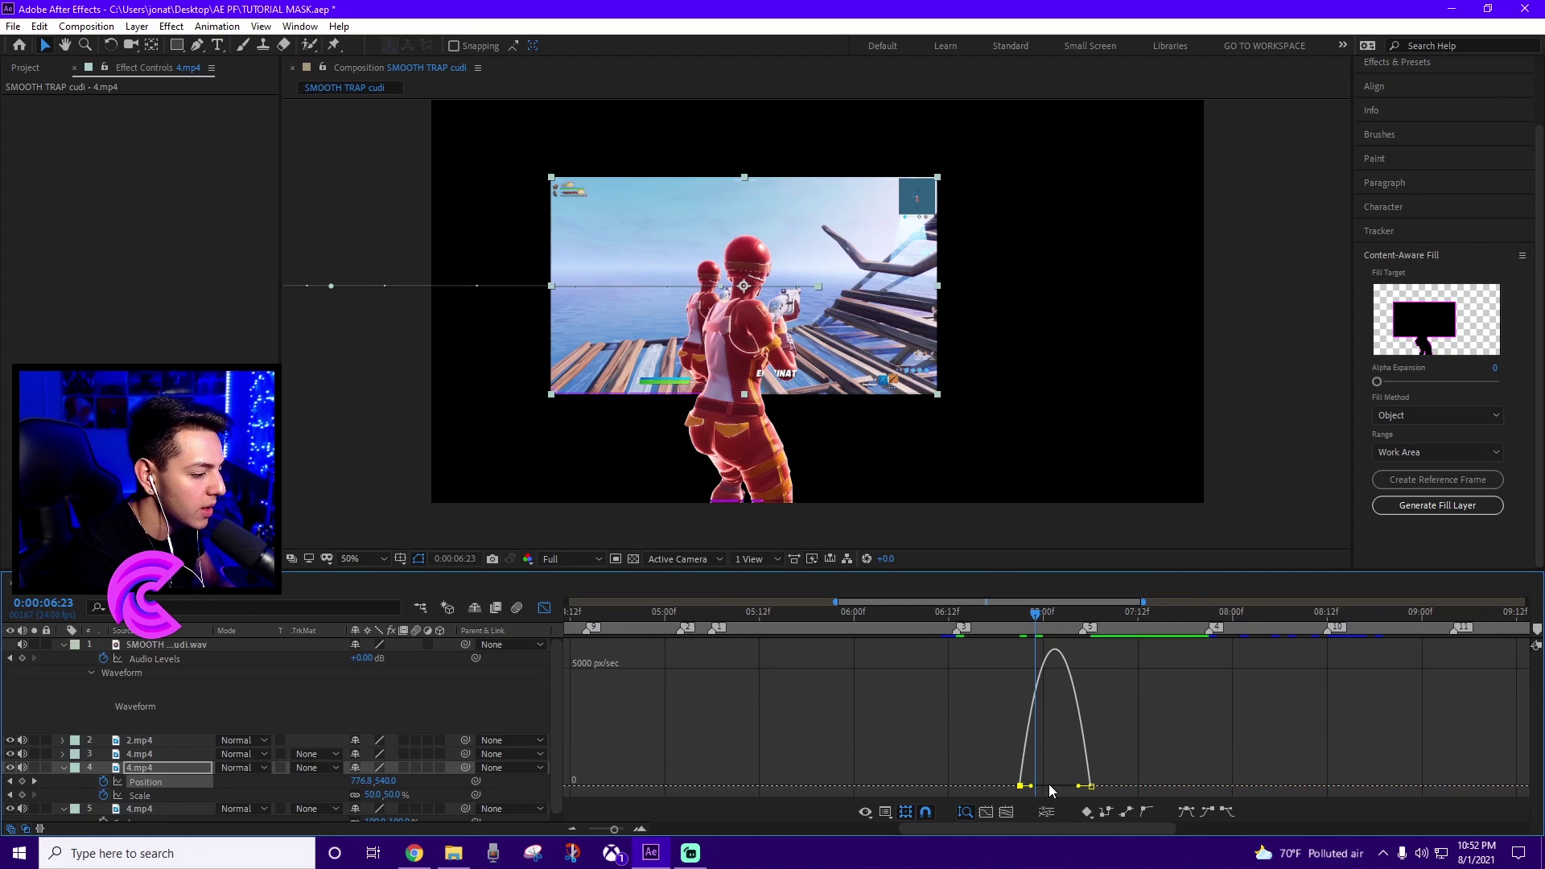
drag(1082, 791, 1088, 656)
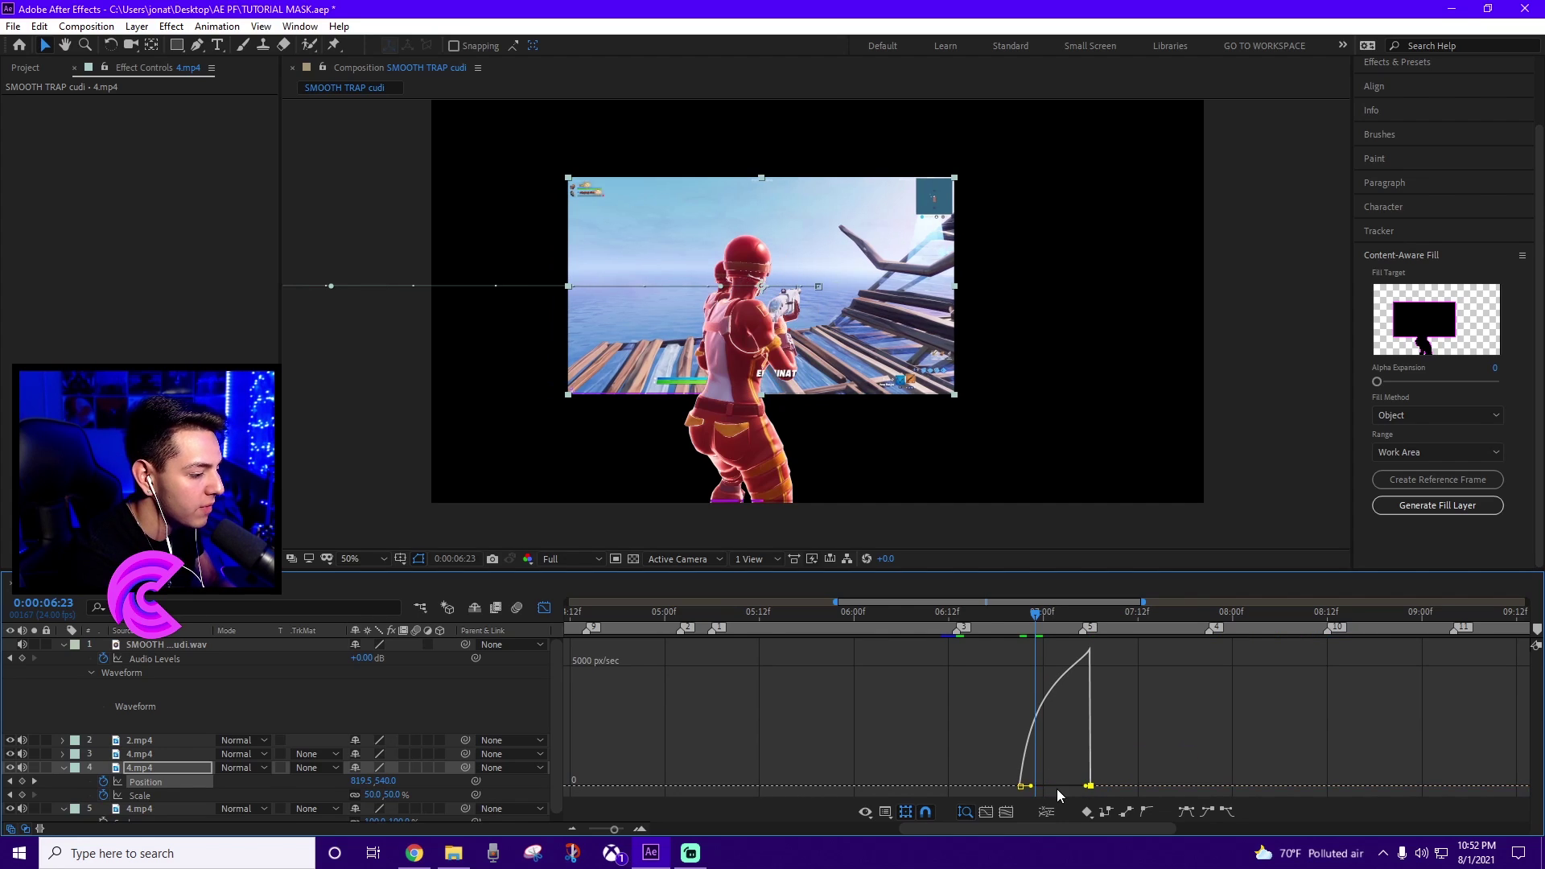
drag(1033, 789, 1054, 786)
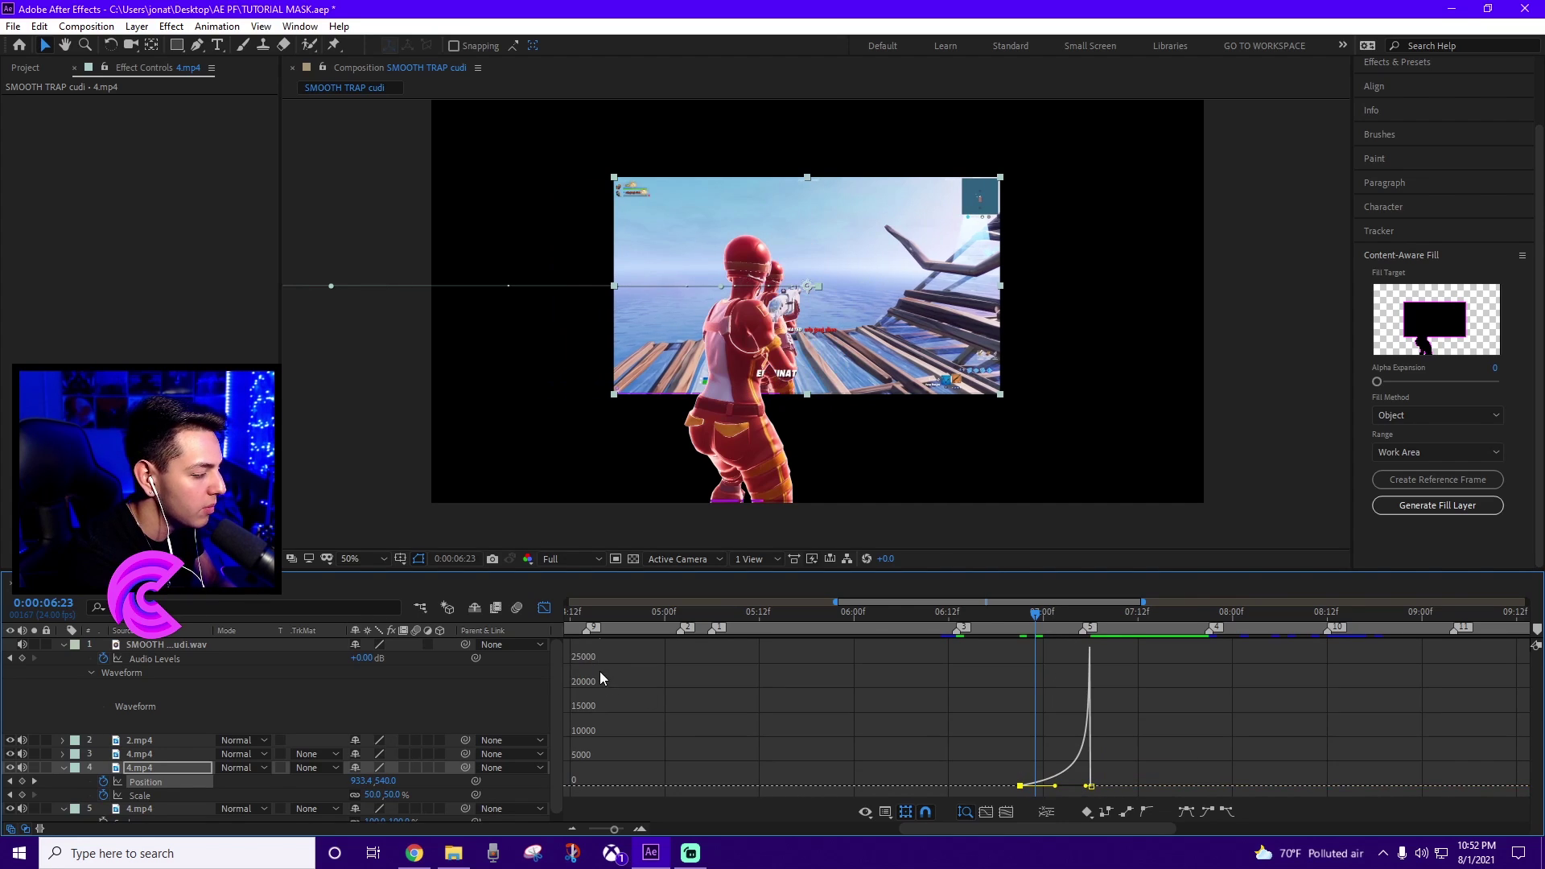
click(544, 607)
click(960, 613)
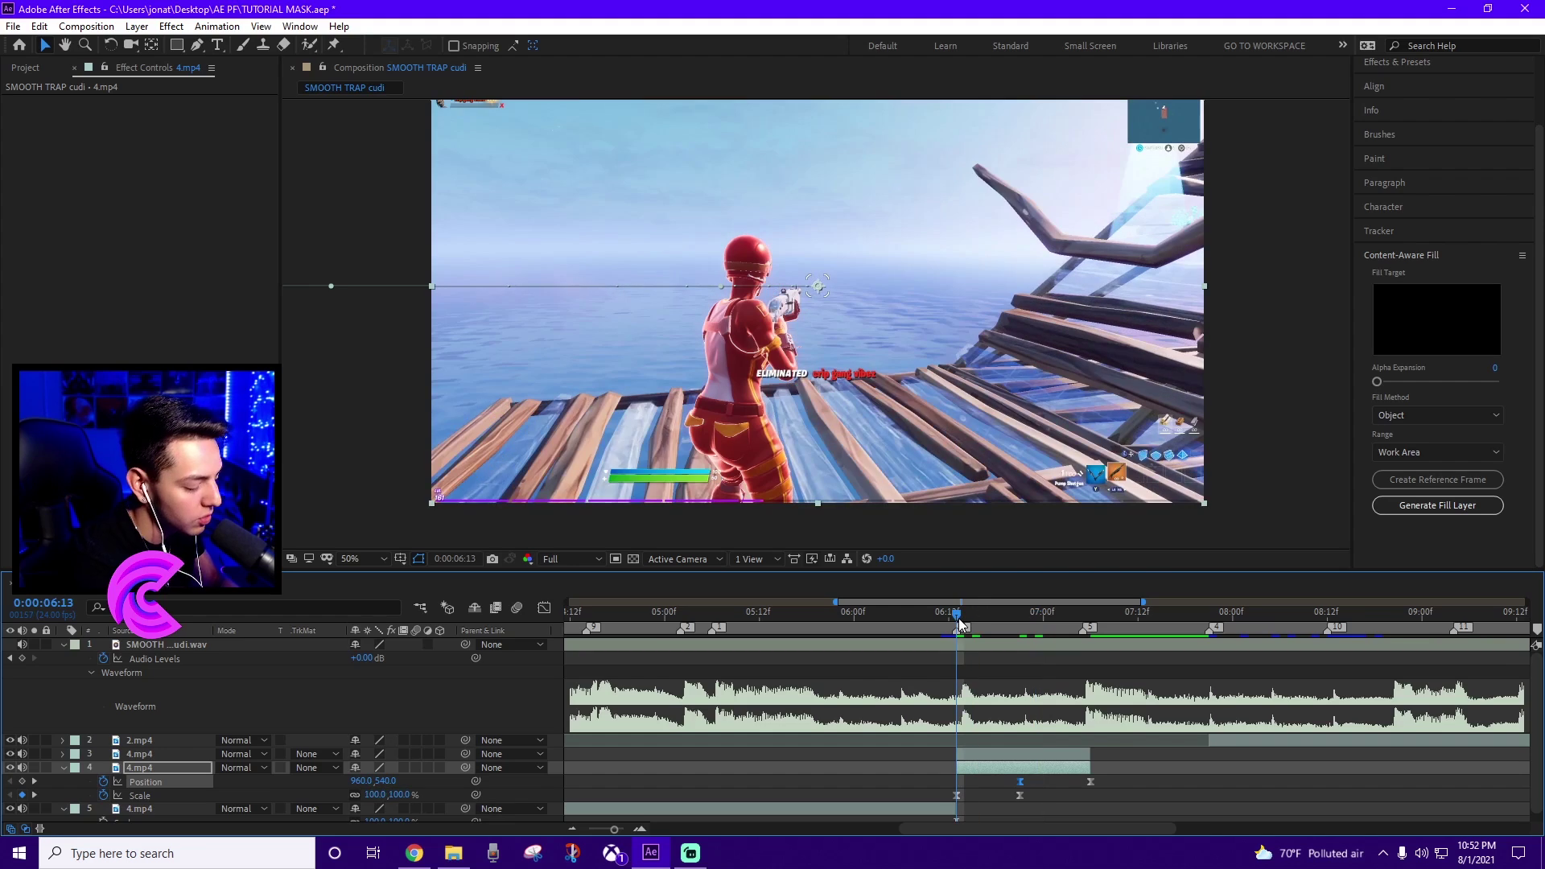
Step: Preview the eased zoom-out and slide animation
key(space)
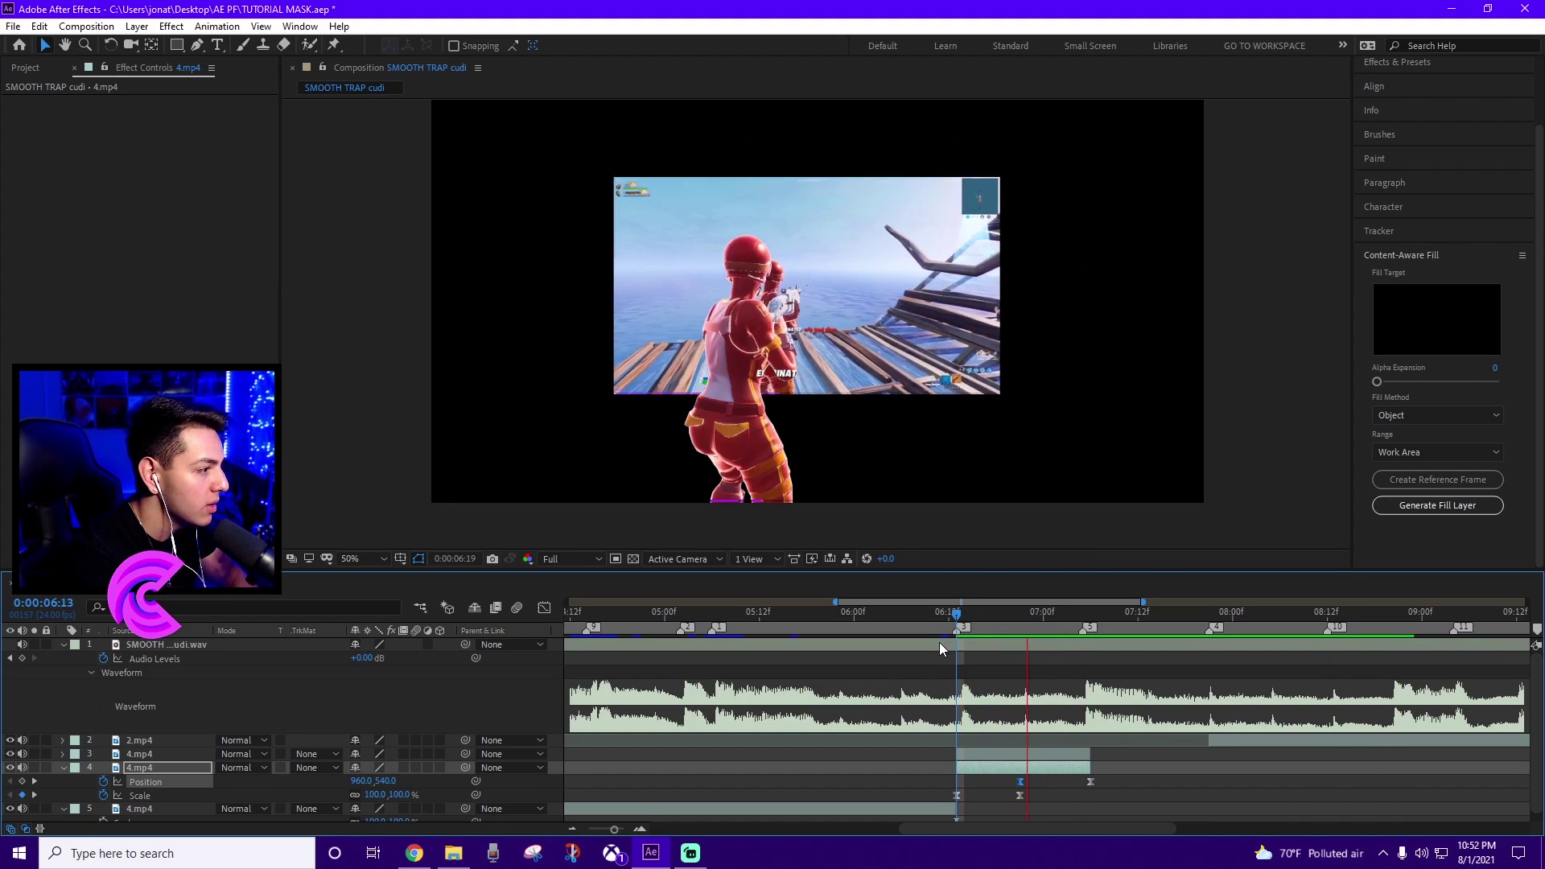
key(space)
key(space)
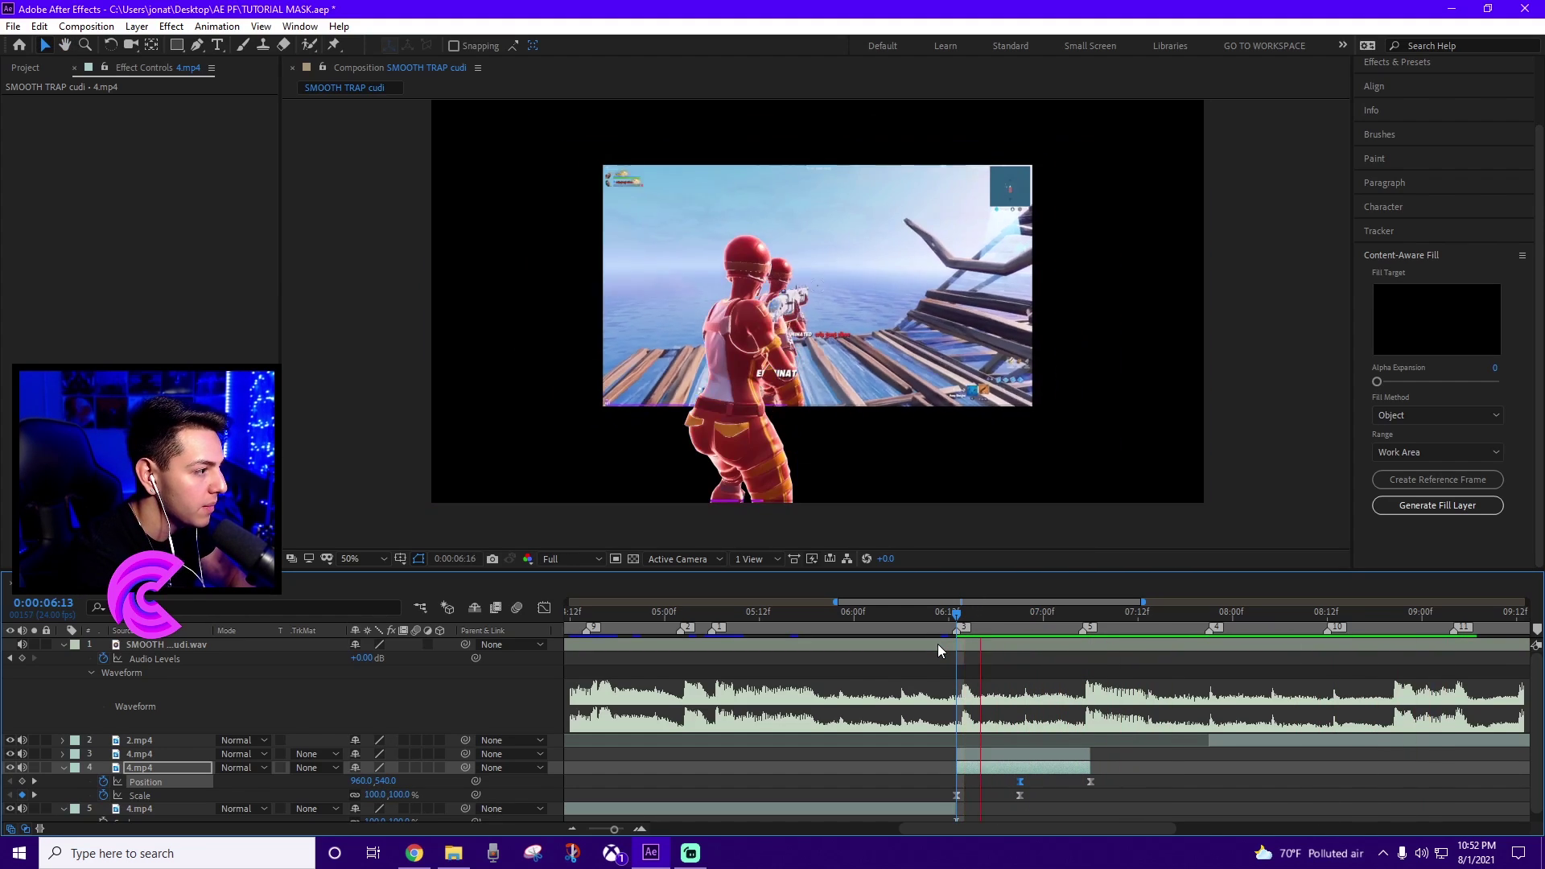
key(space)
key(space)
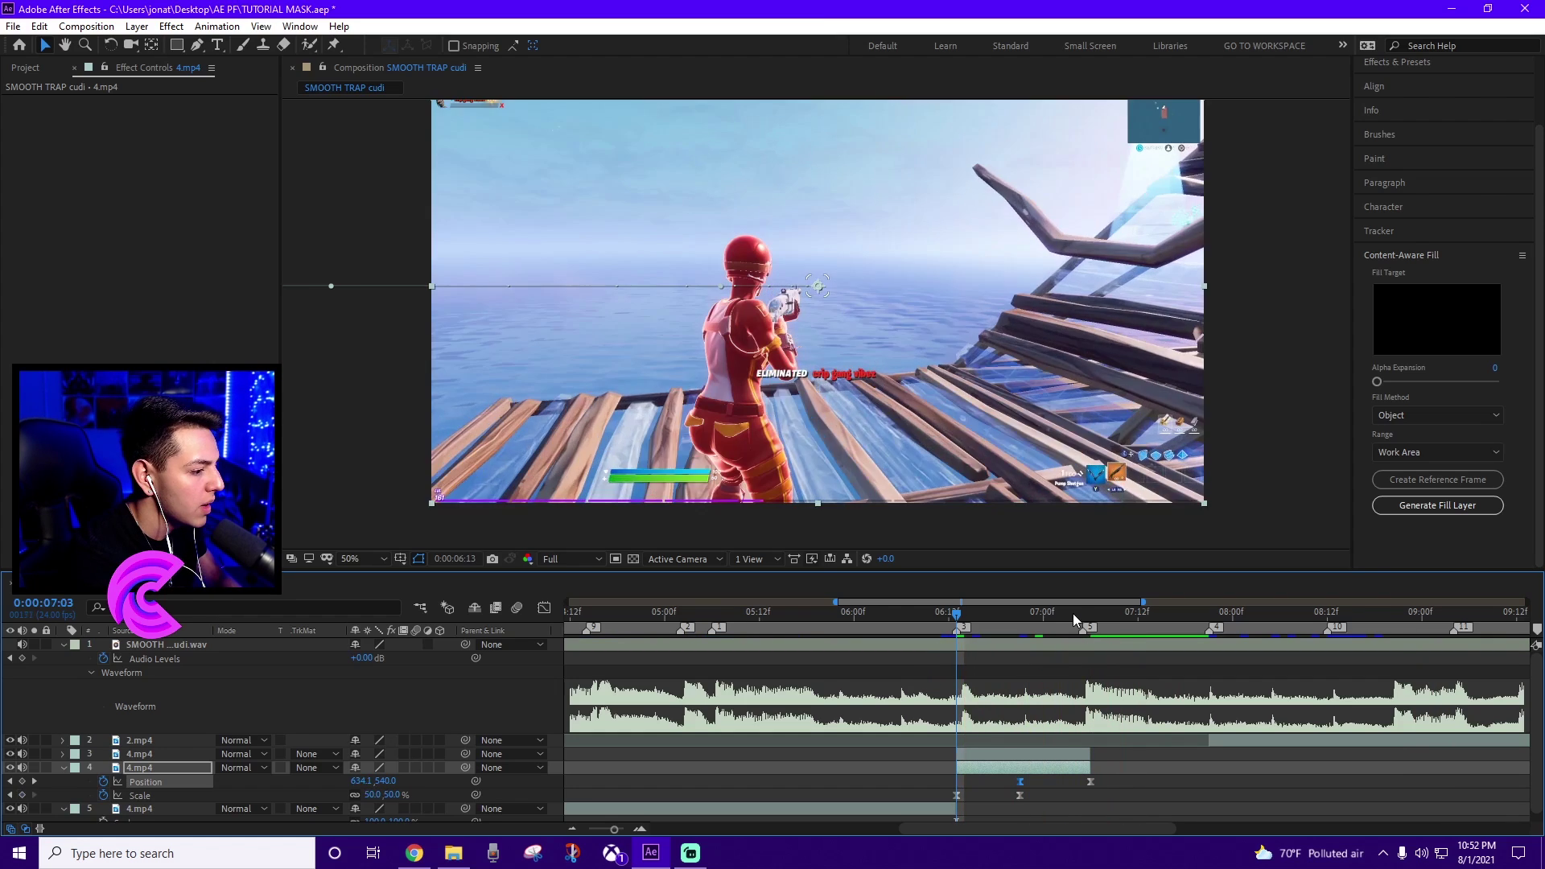
Step: End the masked character and gameplay clip layers at 7:05 and save the project
click(1081, 620)
click(1086, 753)
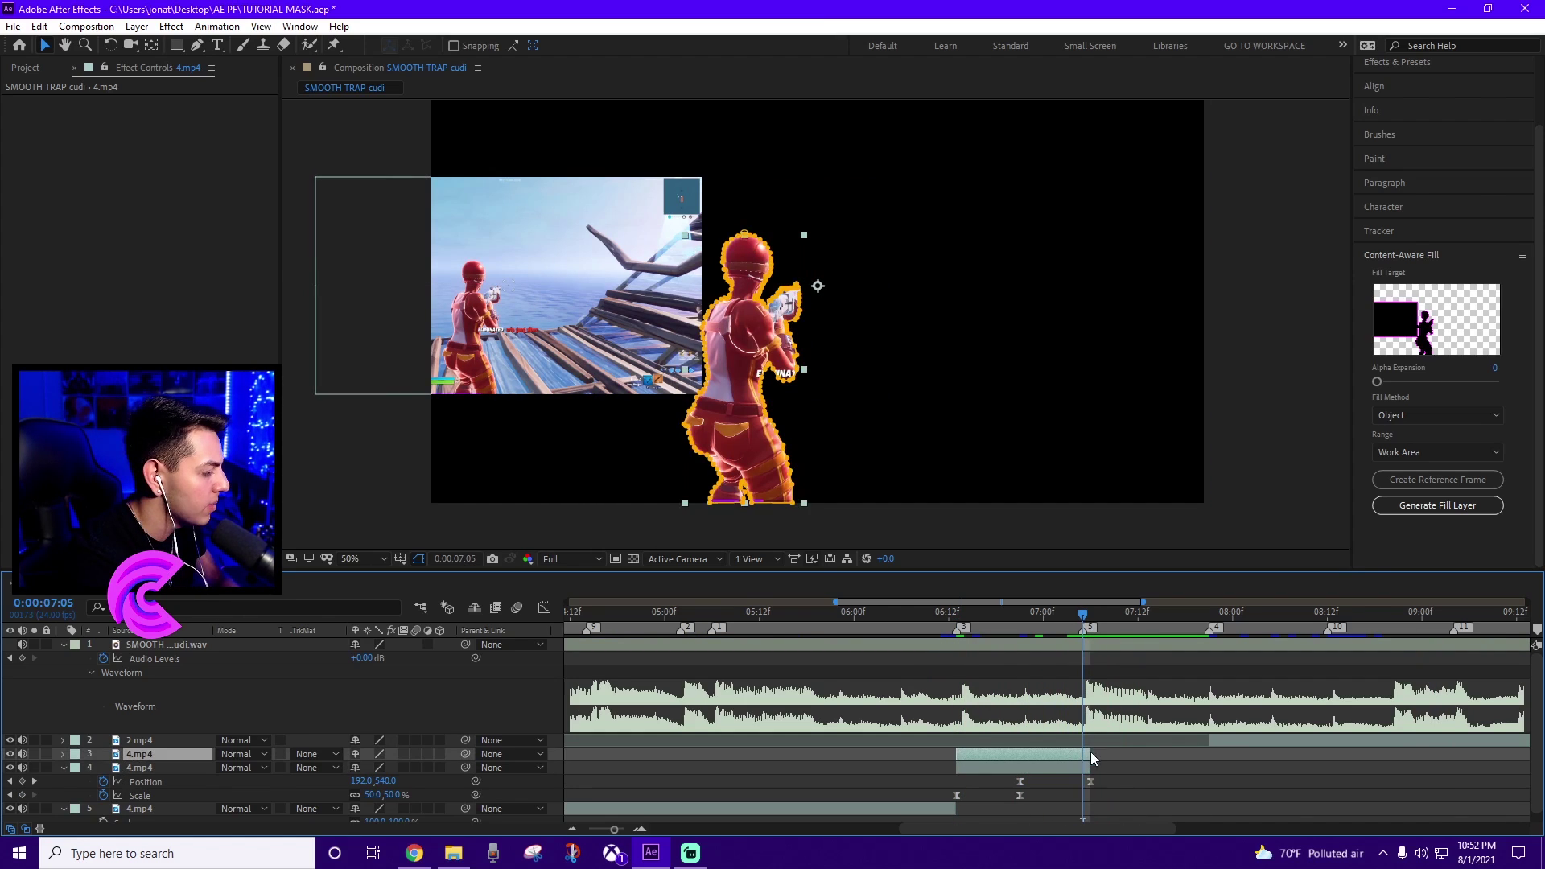
drag(1084, 756, 1083, 756)
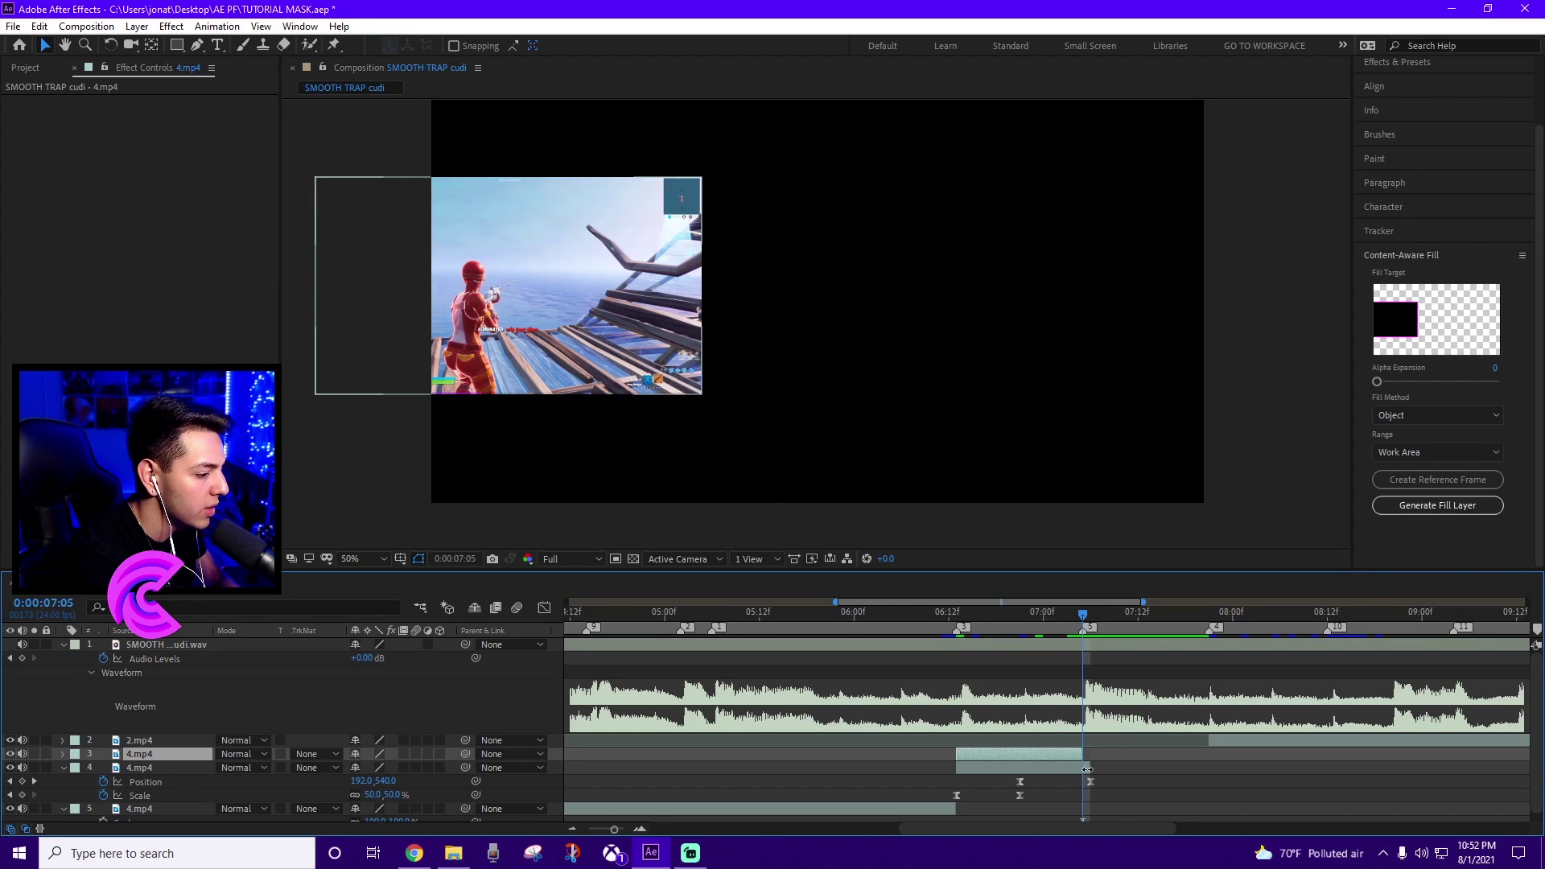
drag(1090, 767, 1082, 767)
key(ctrl+s)
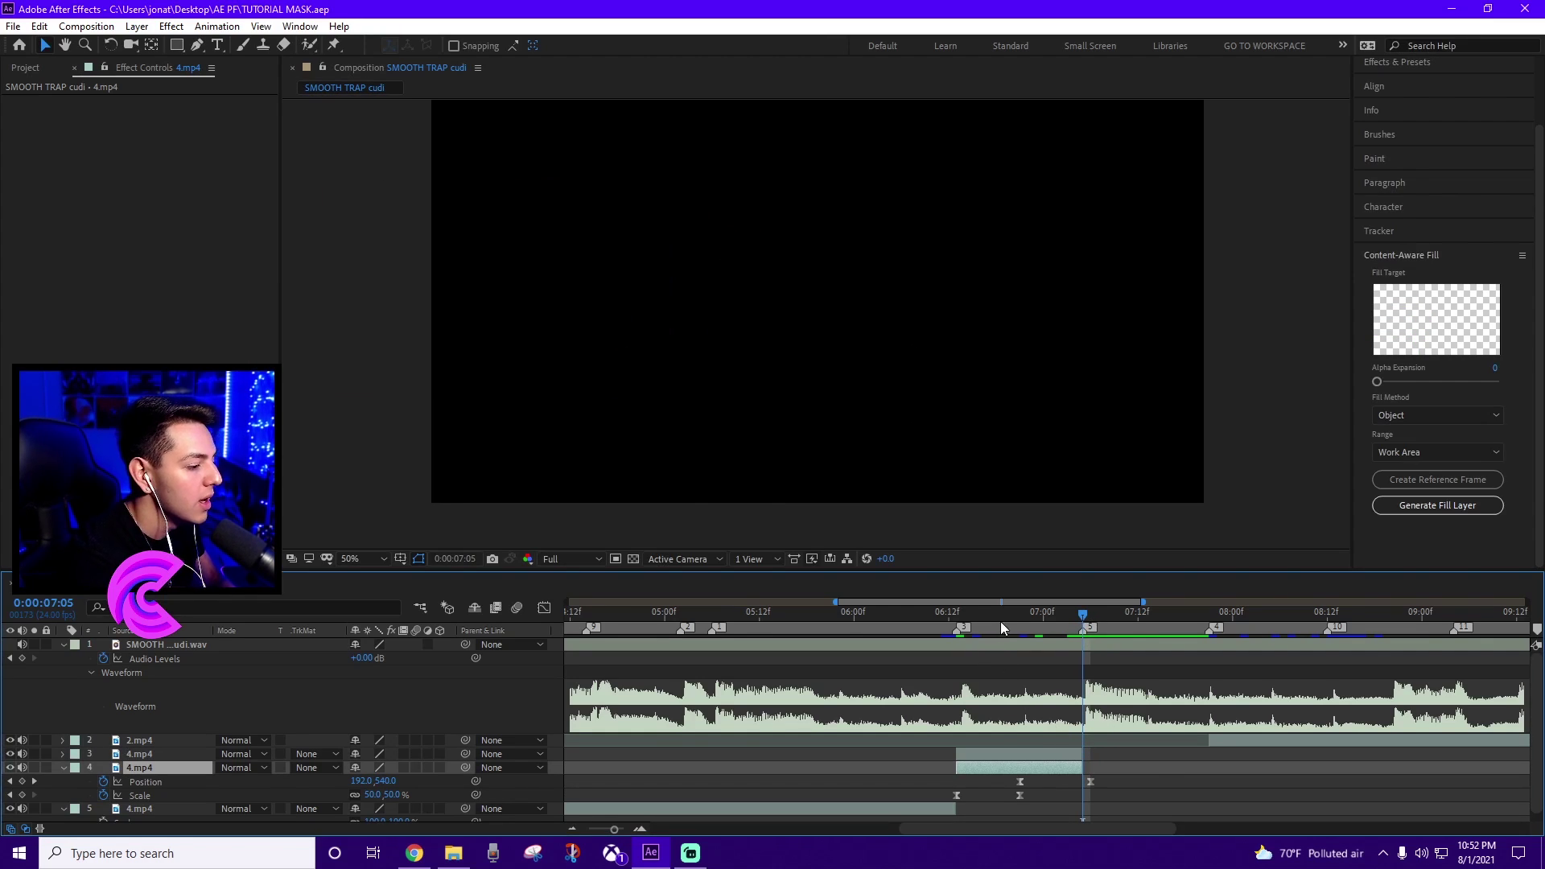
click(1027, 618)
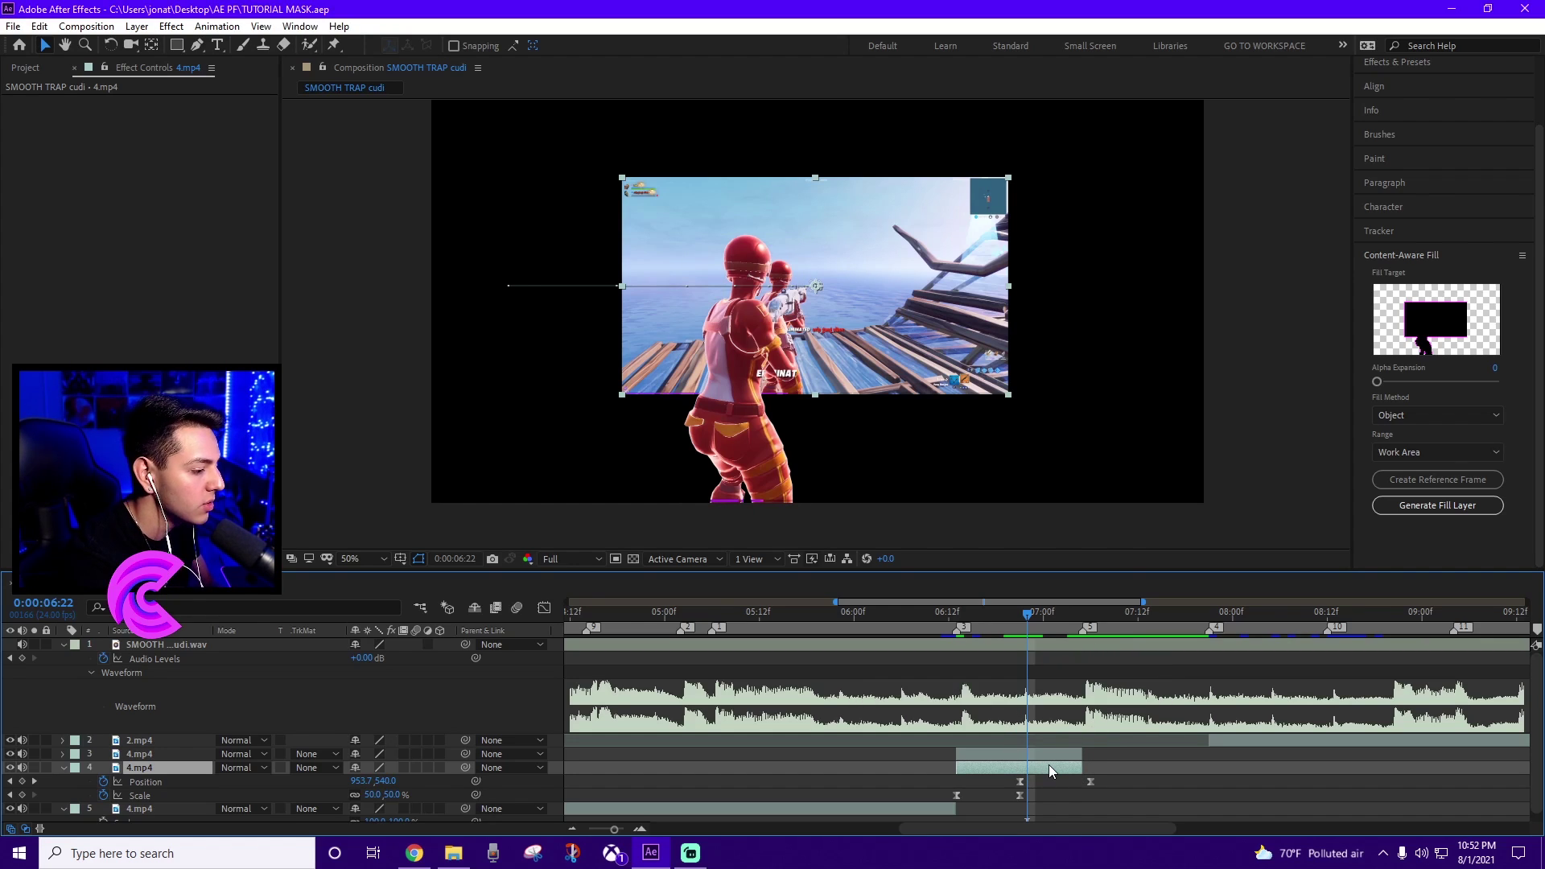
key(ctrl+space)
Step: Apply Gaussian Blur with Blurriness 29 to the gameplay clip, save, and select the character layer
text(gauss)
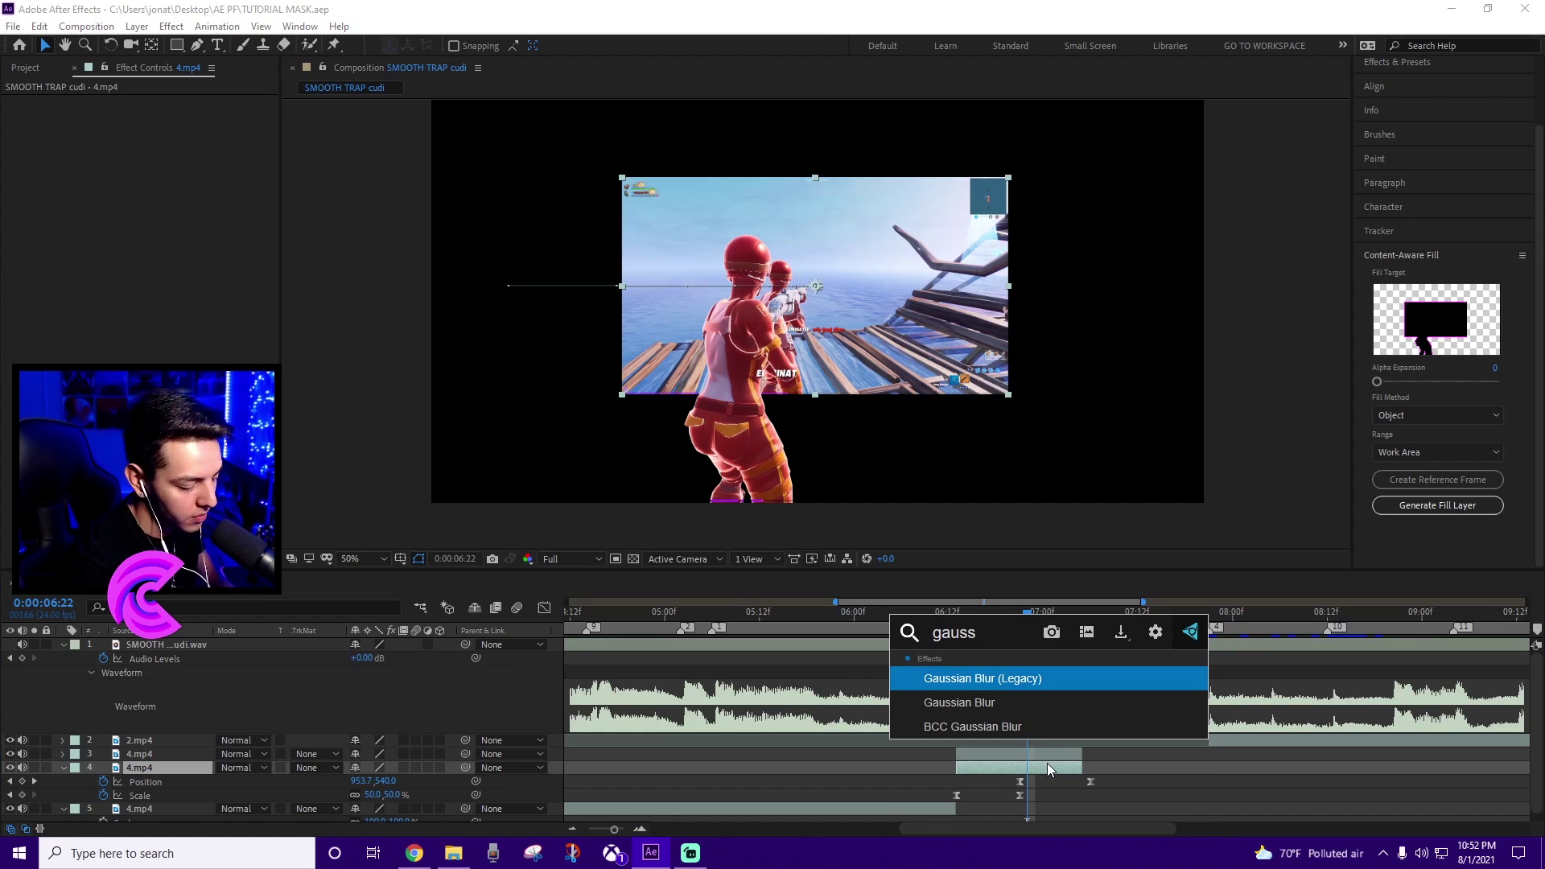
key(Down)
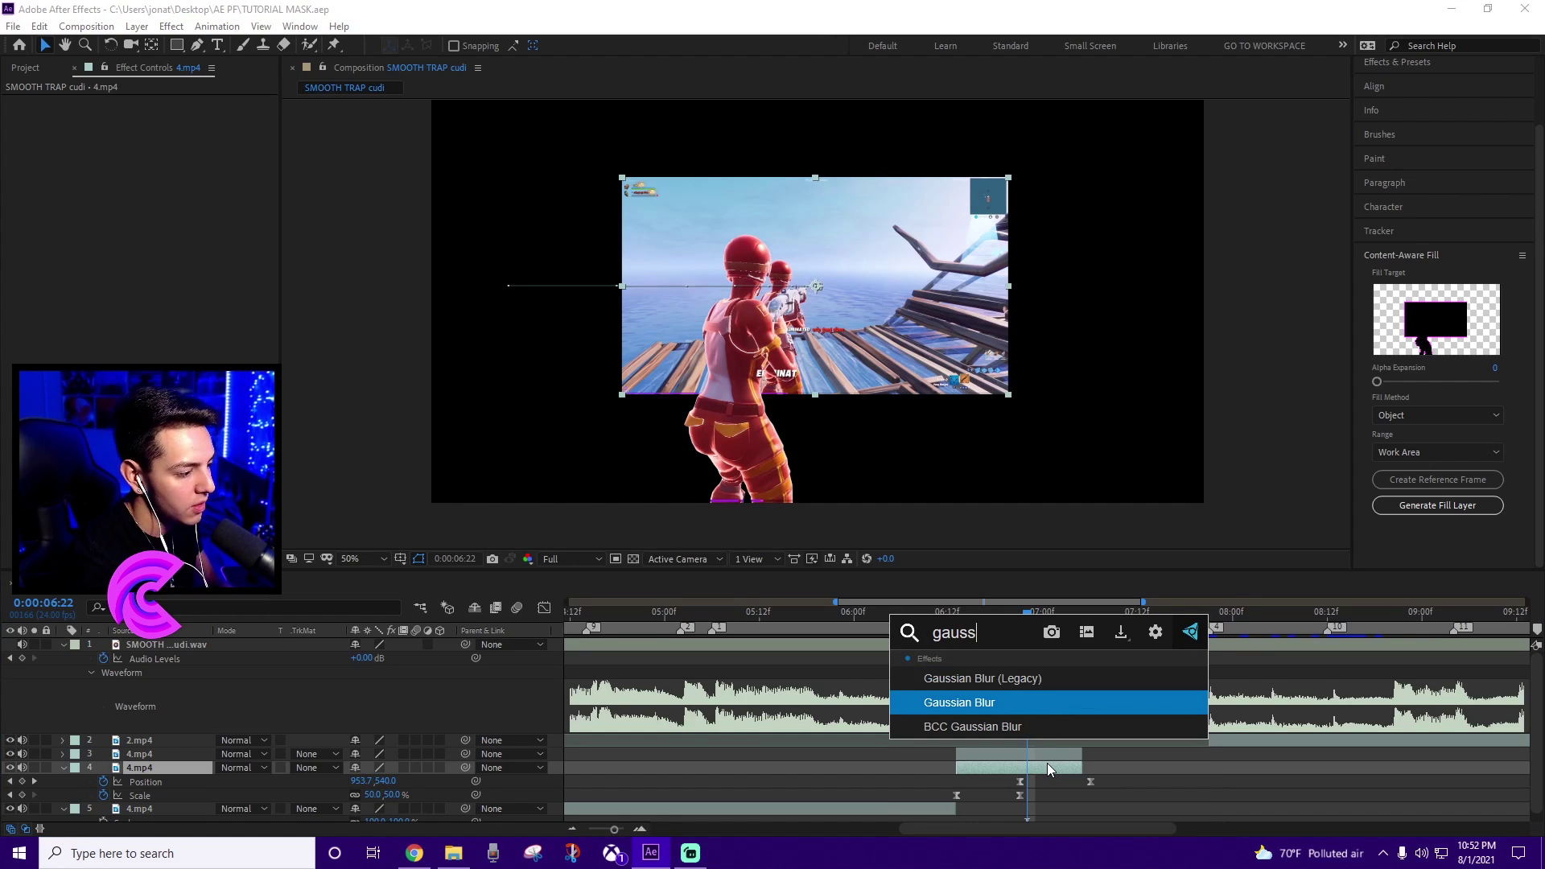
key(Return)
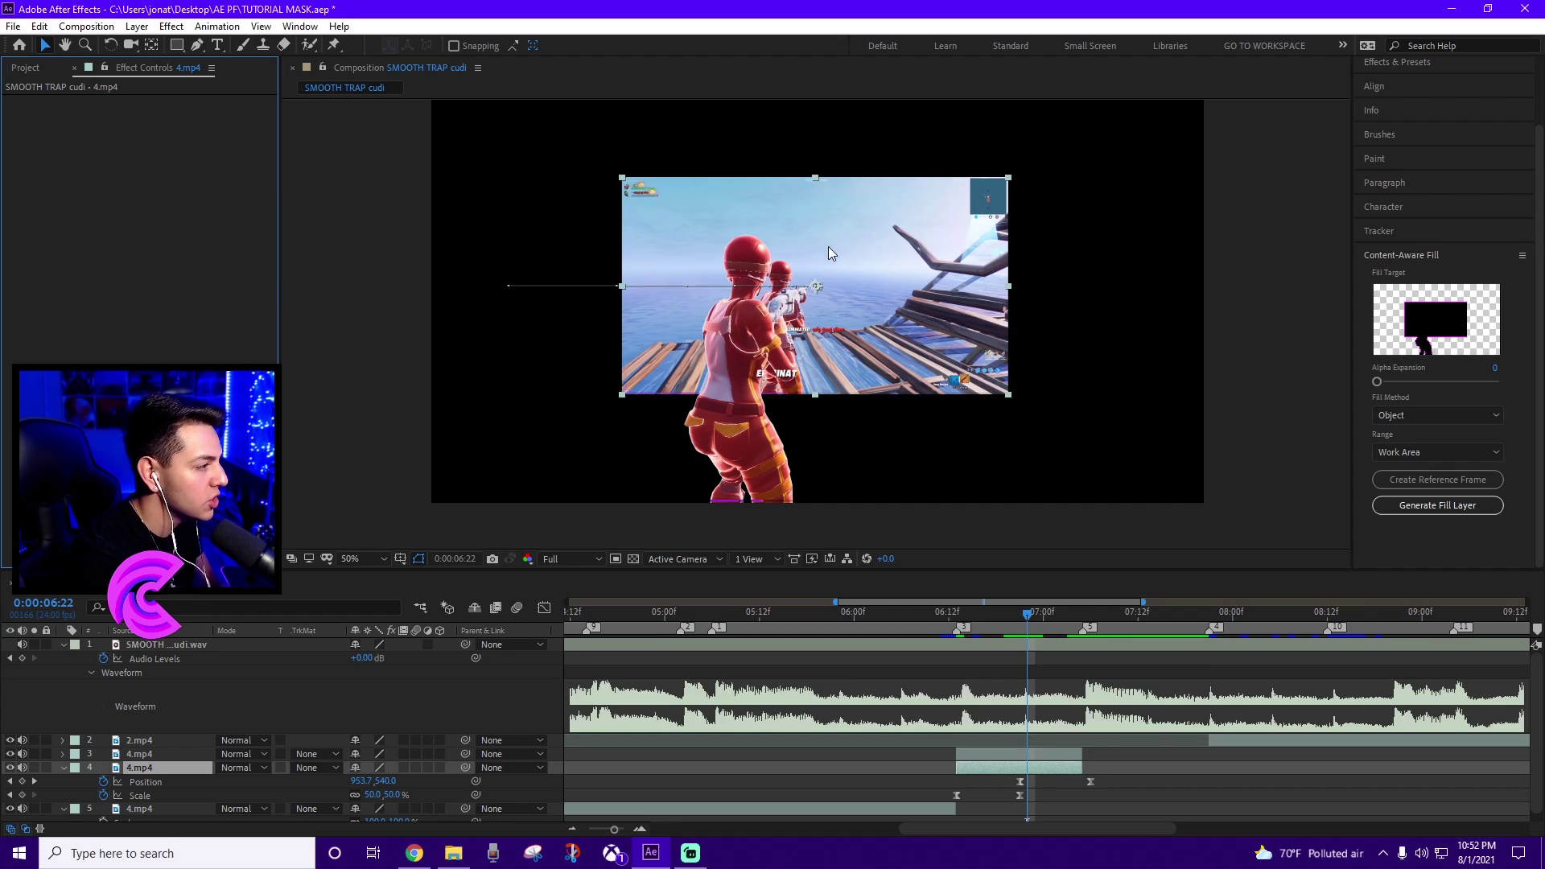
click(161, 114)
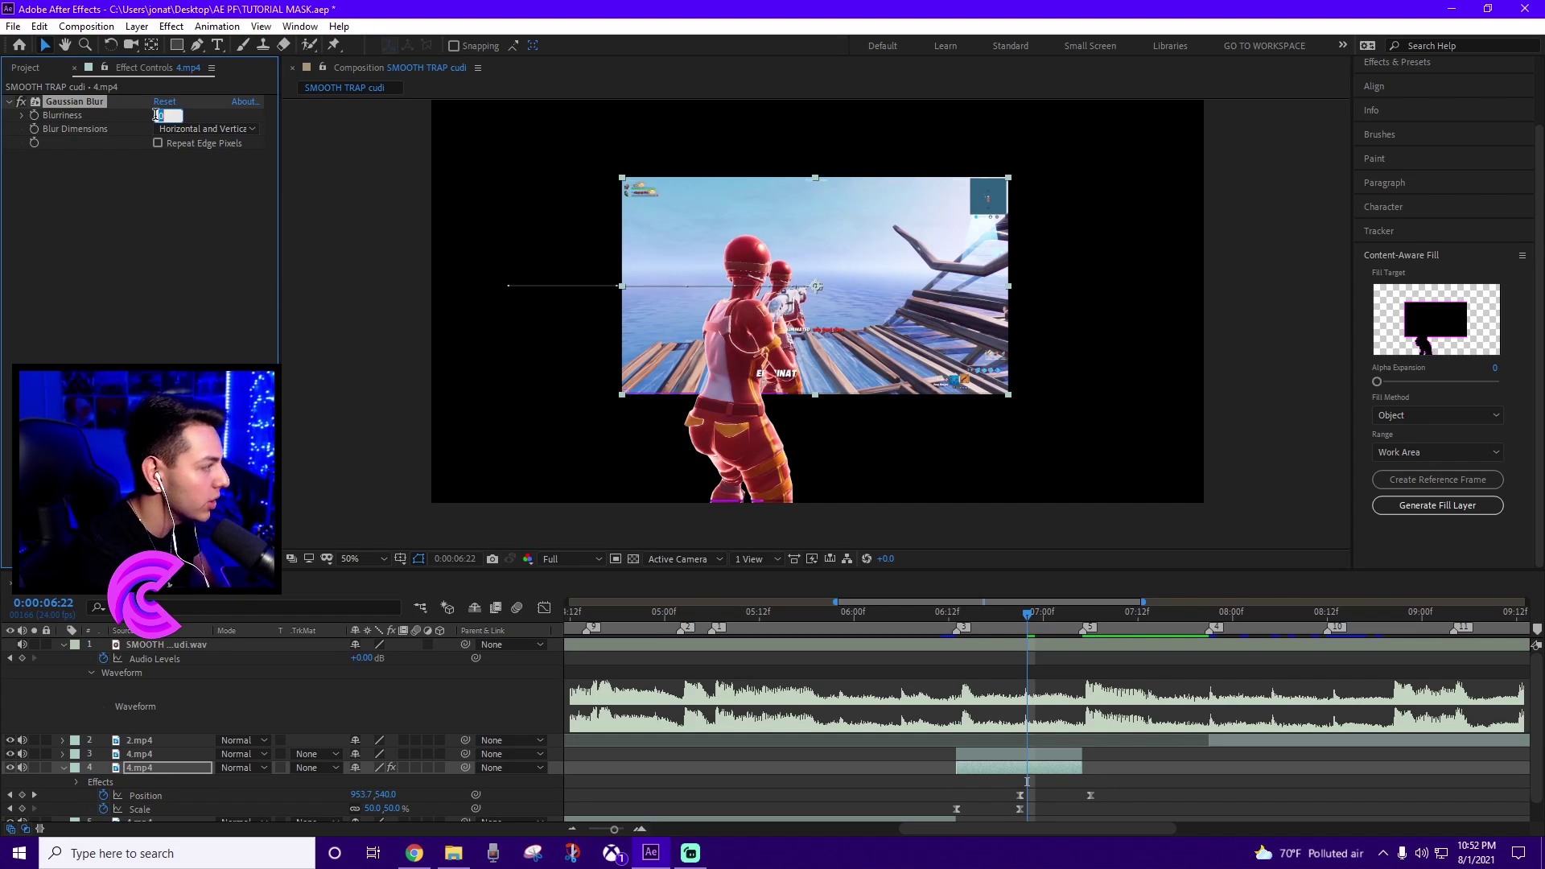
text(29)
key(Return)
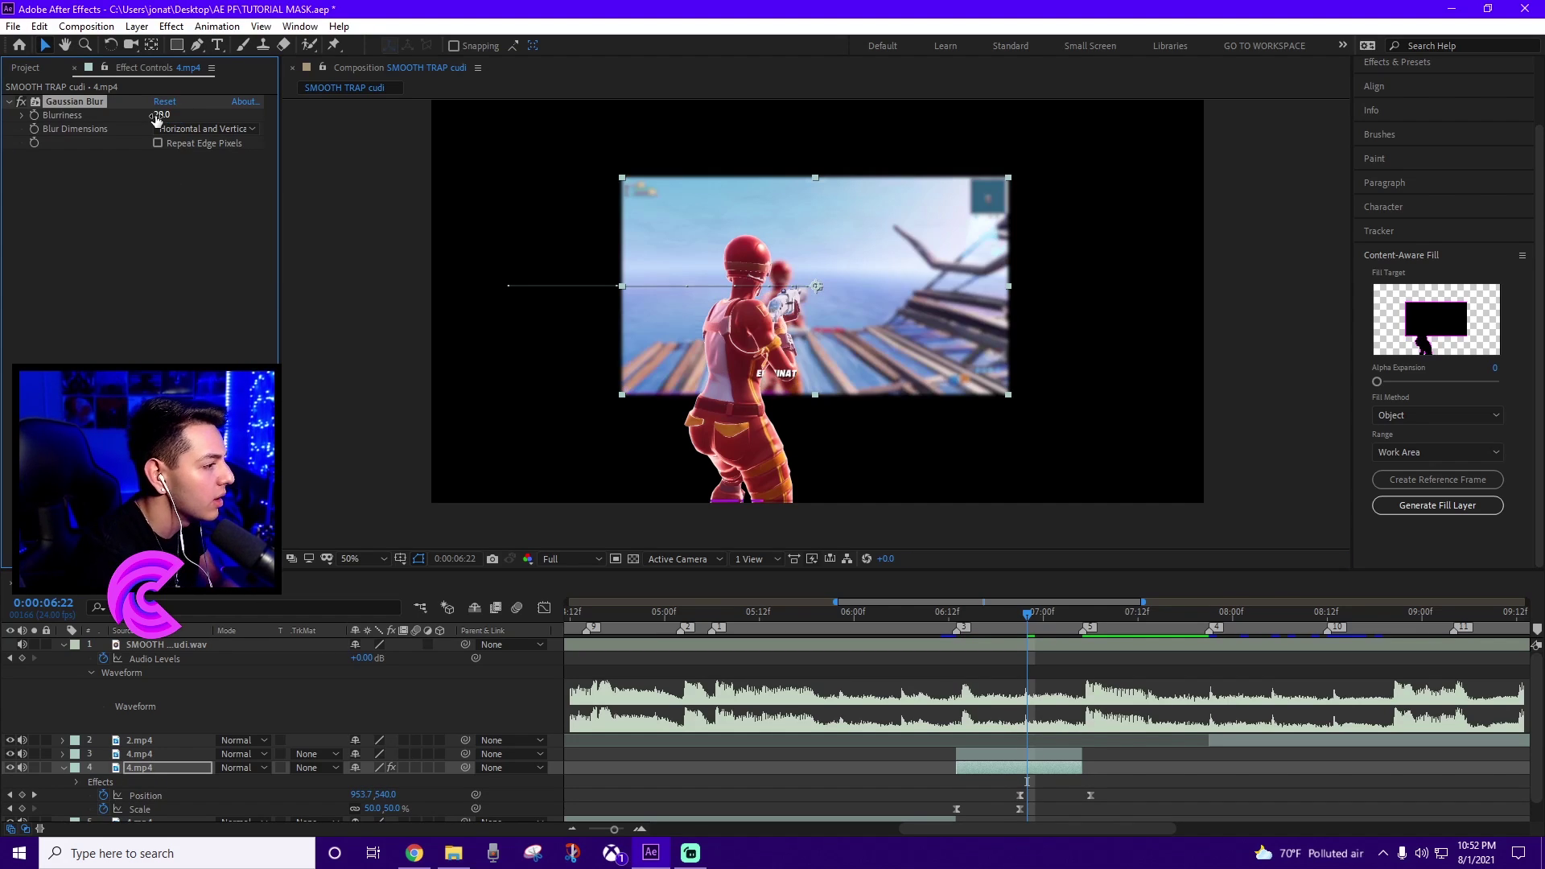
key(ctrl+s)
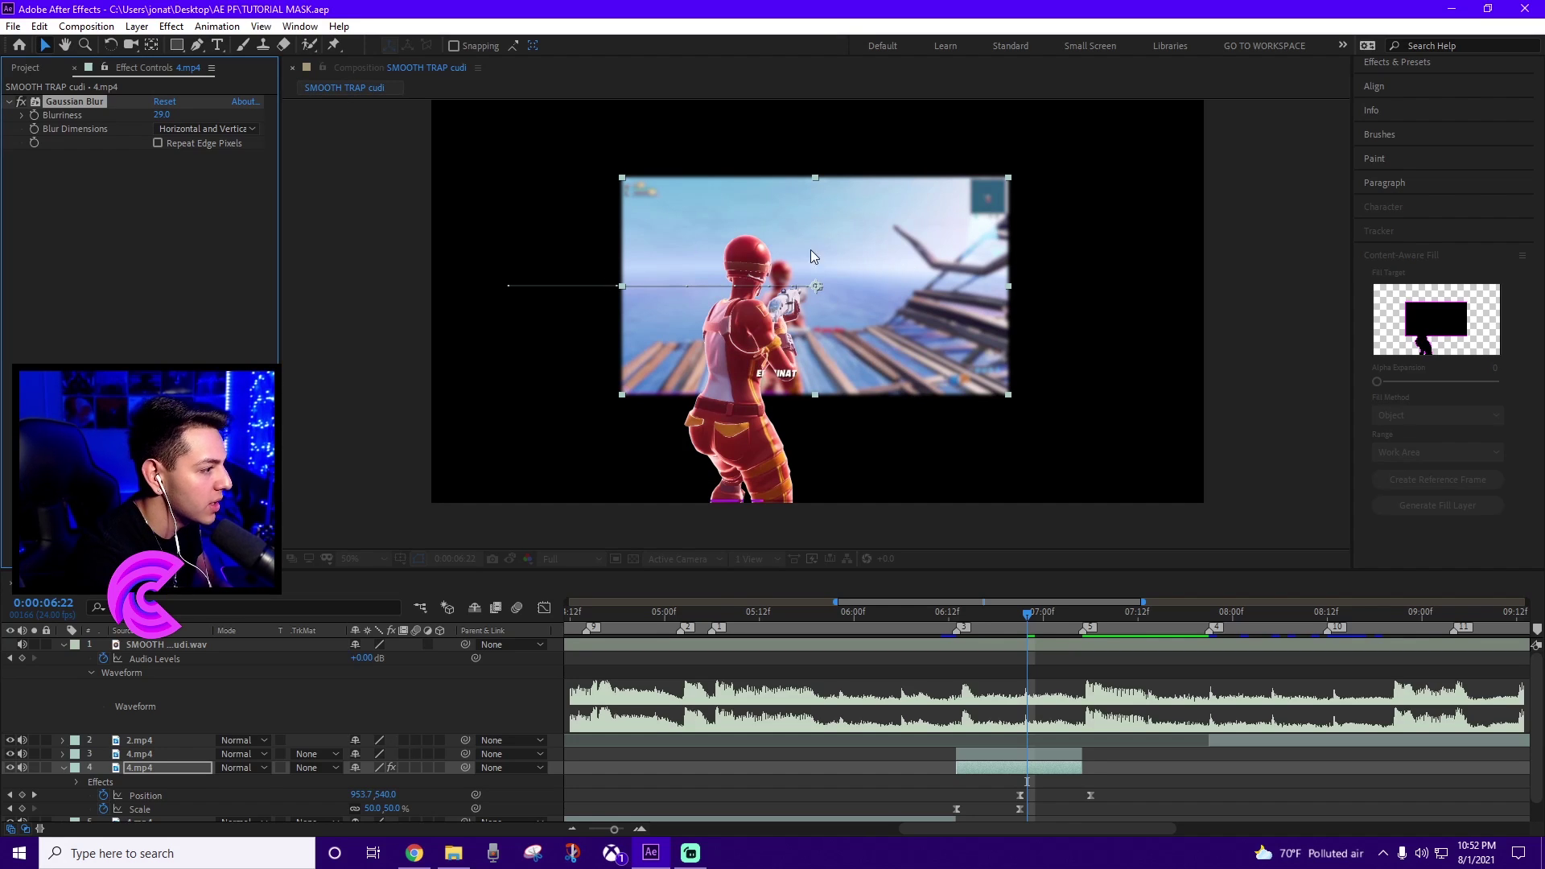
click(417, 533)
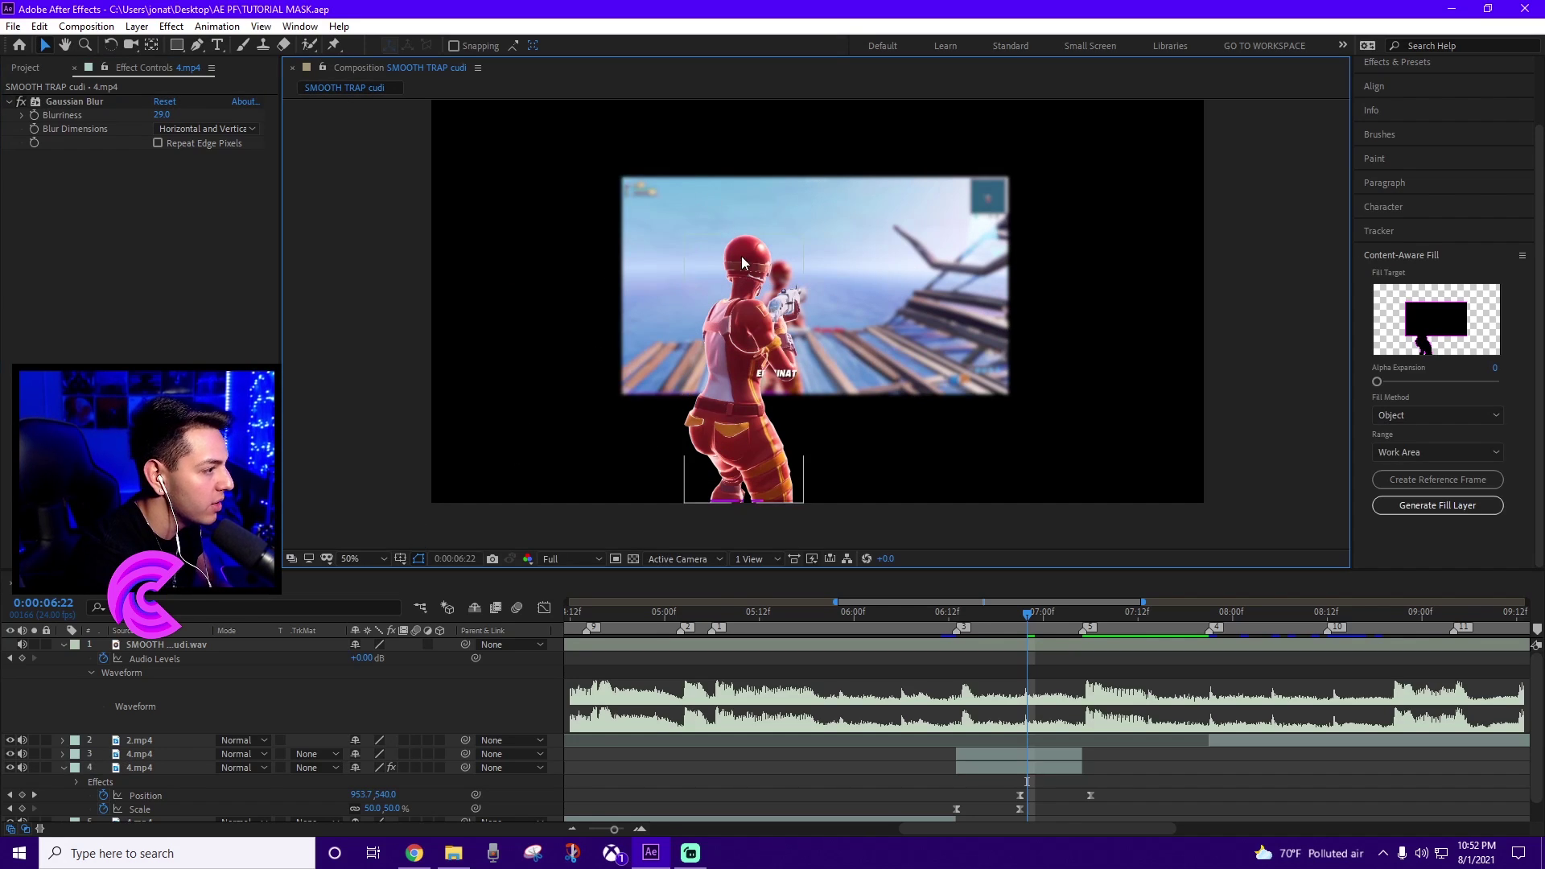
click(997, 756)
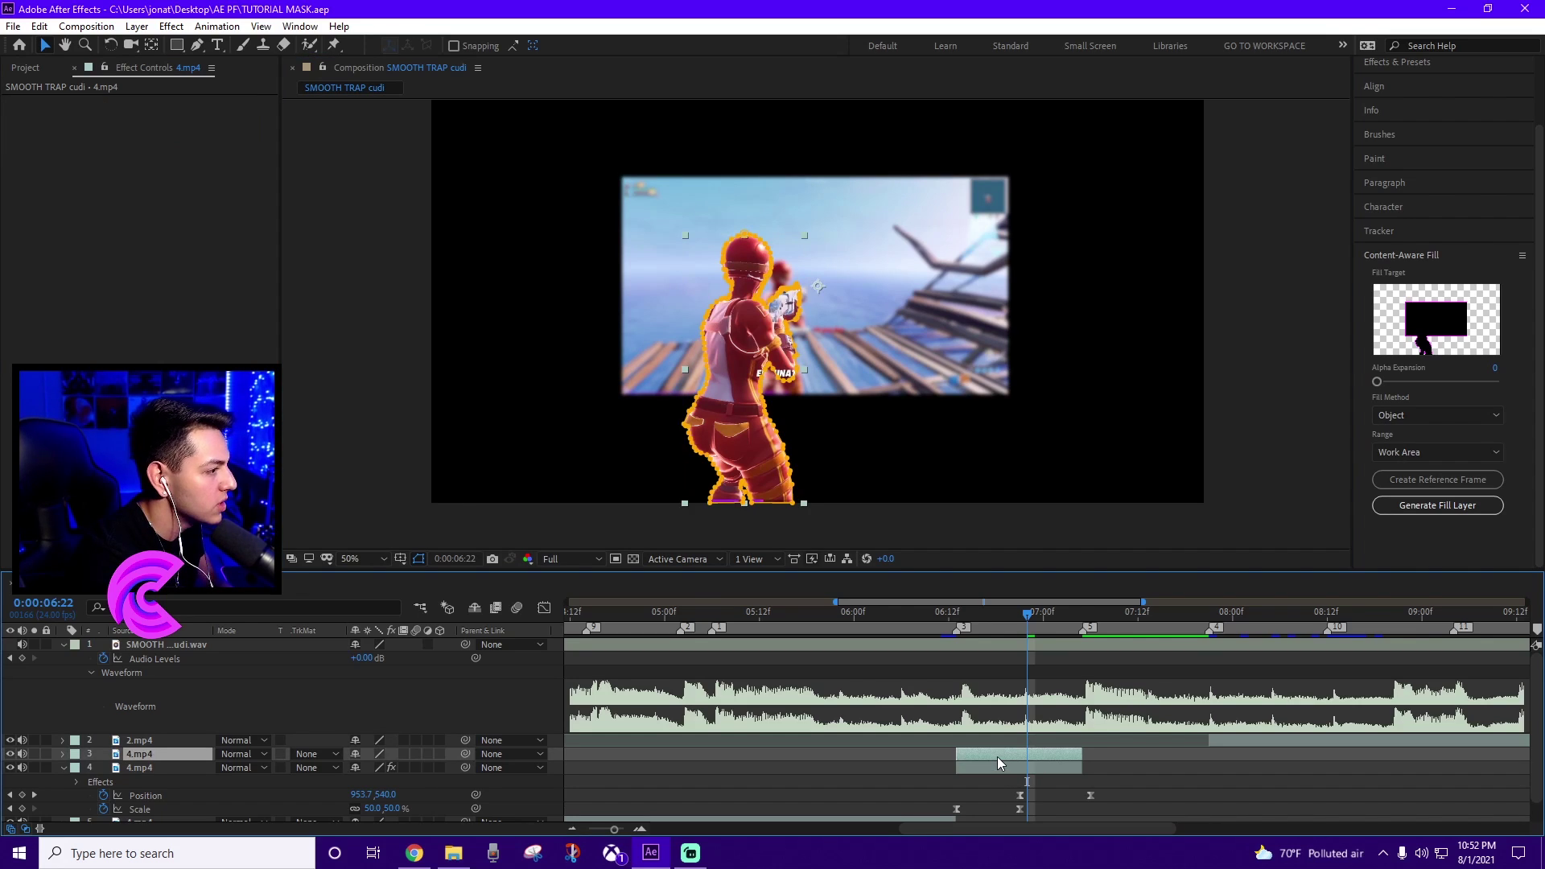
Step: Add a Drop Shadow layer style to the masked character with Size 37 and Spread 0
right_click(1042, 758)
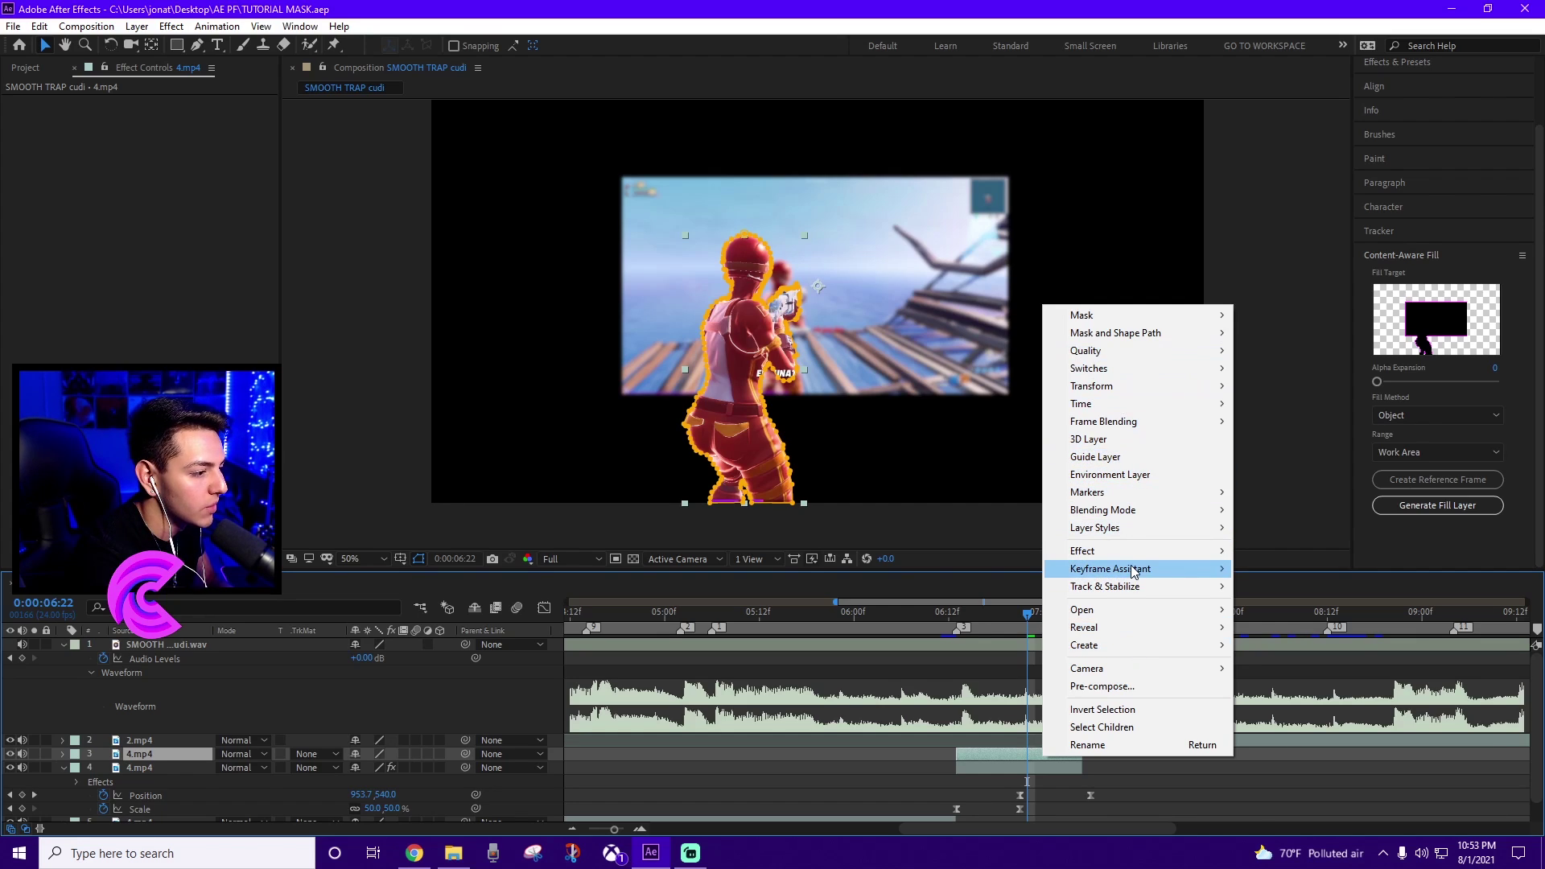
mouse_move(1142, 528)
click(1285, 587)
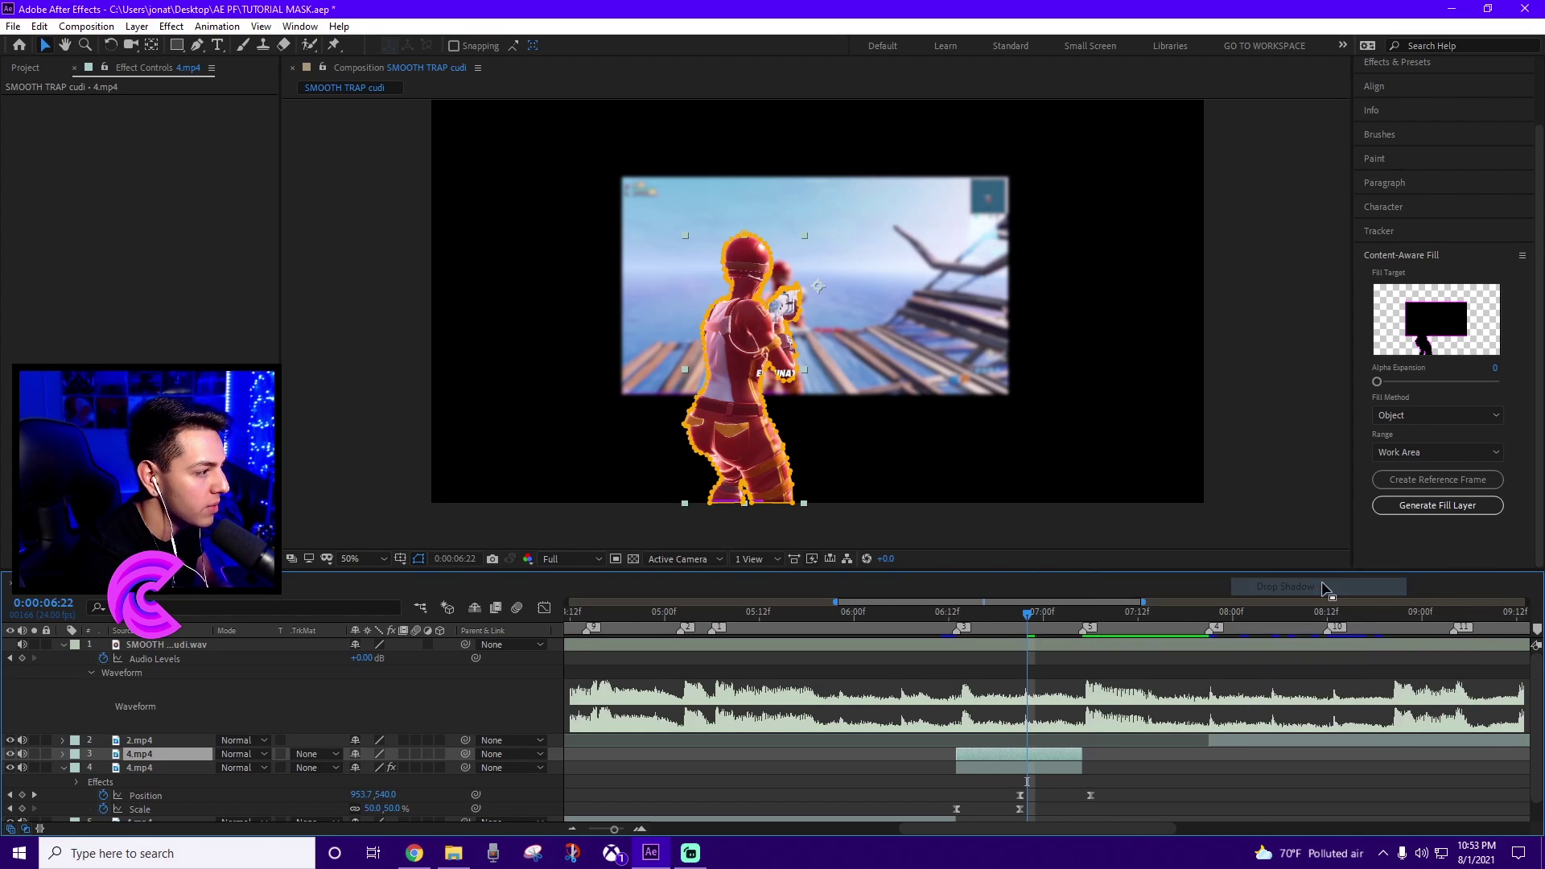
scroll(704, 780, down, 2)
scroll(704, 780, down, 2)
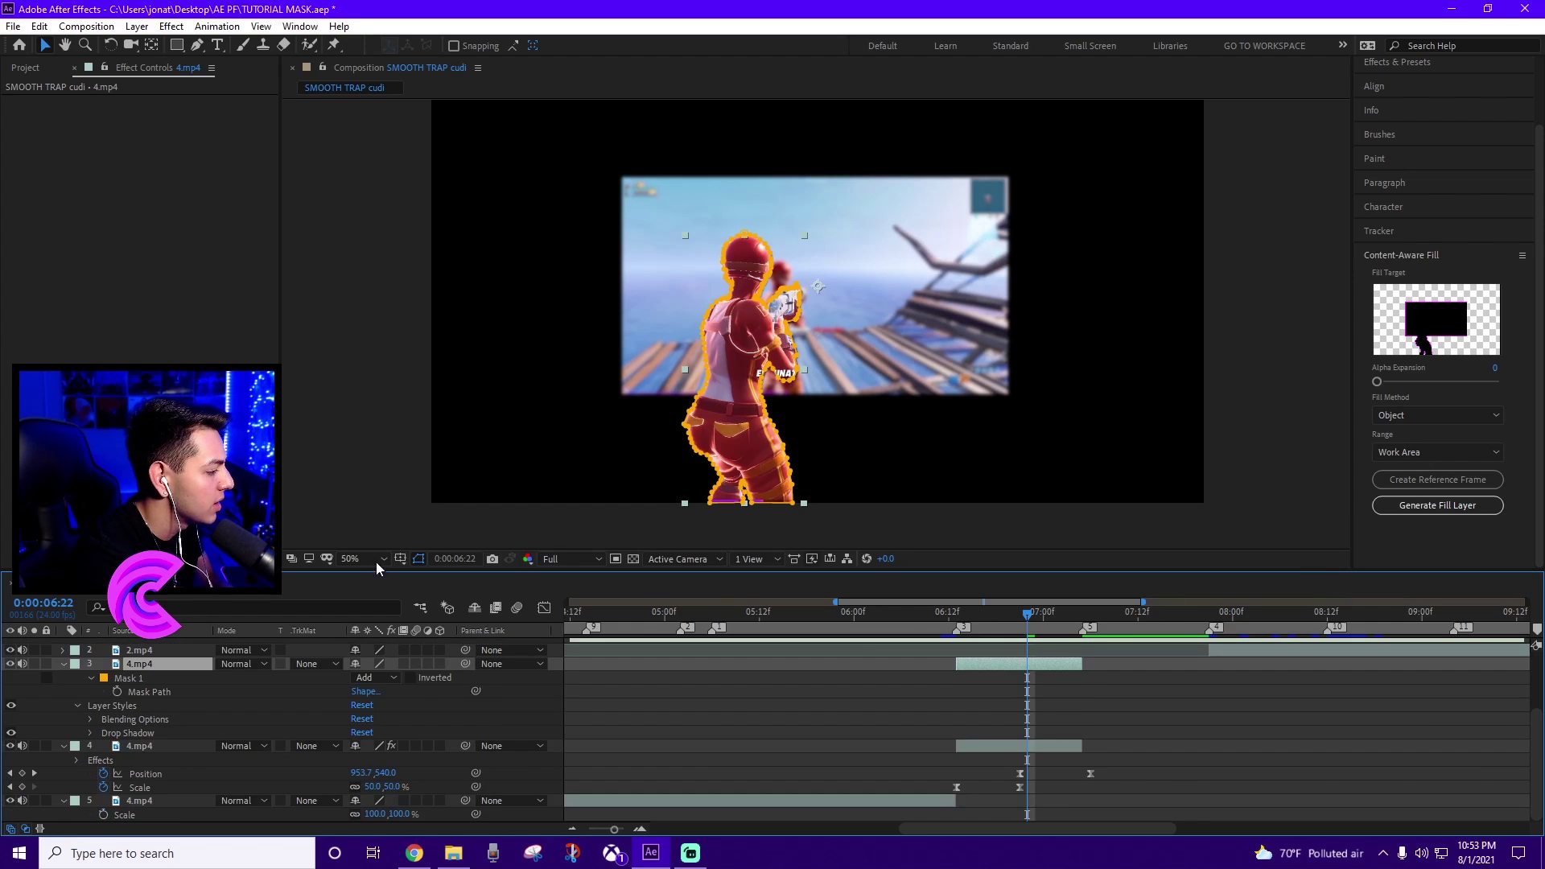
click(93, 740)
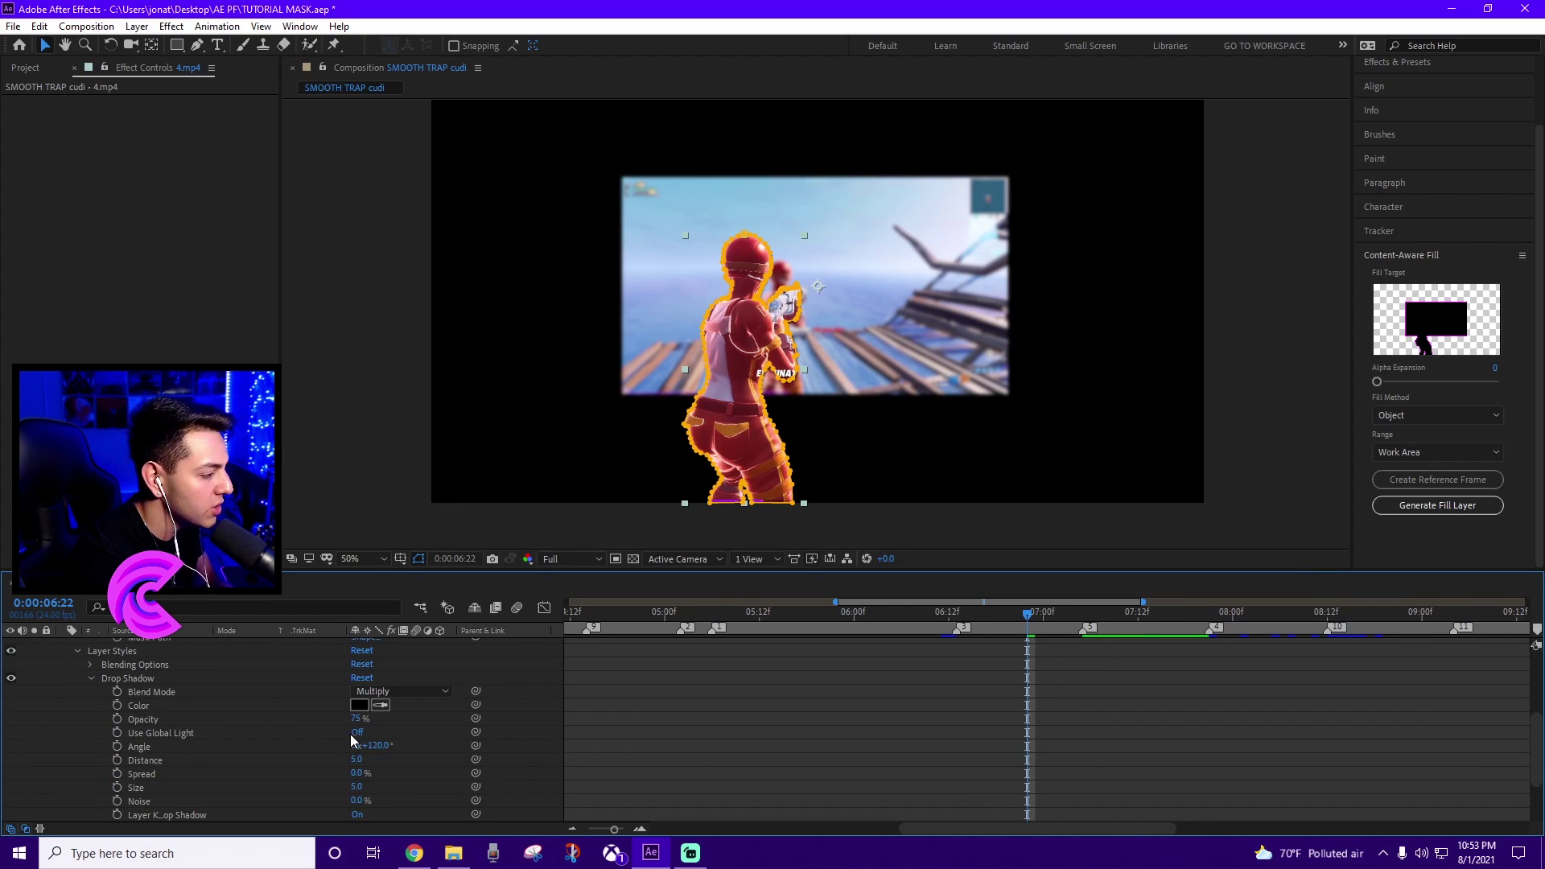
scroll(717, 799, down, 2)
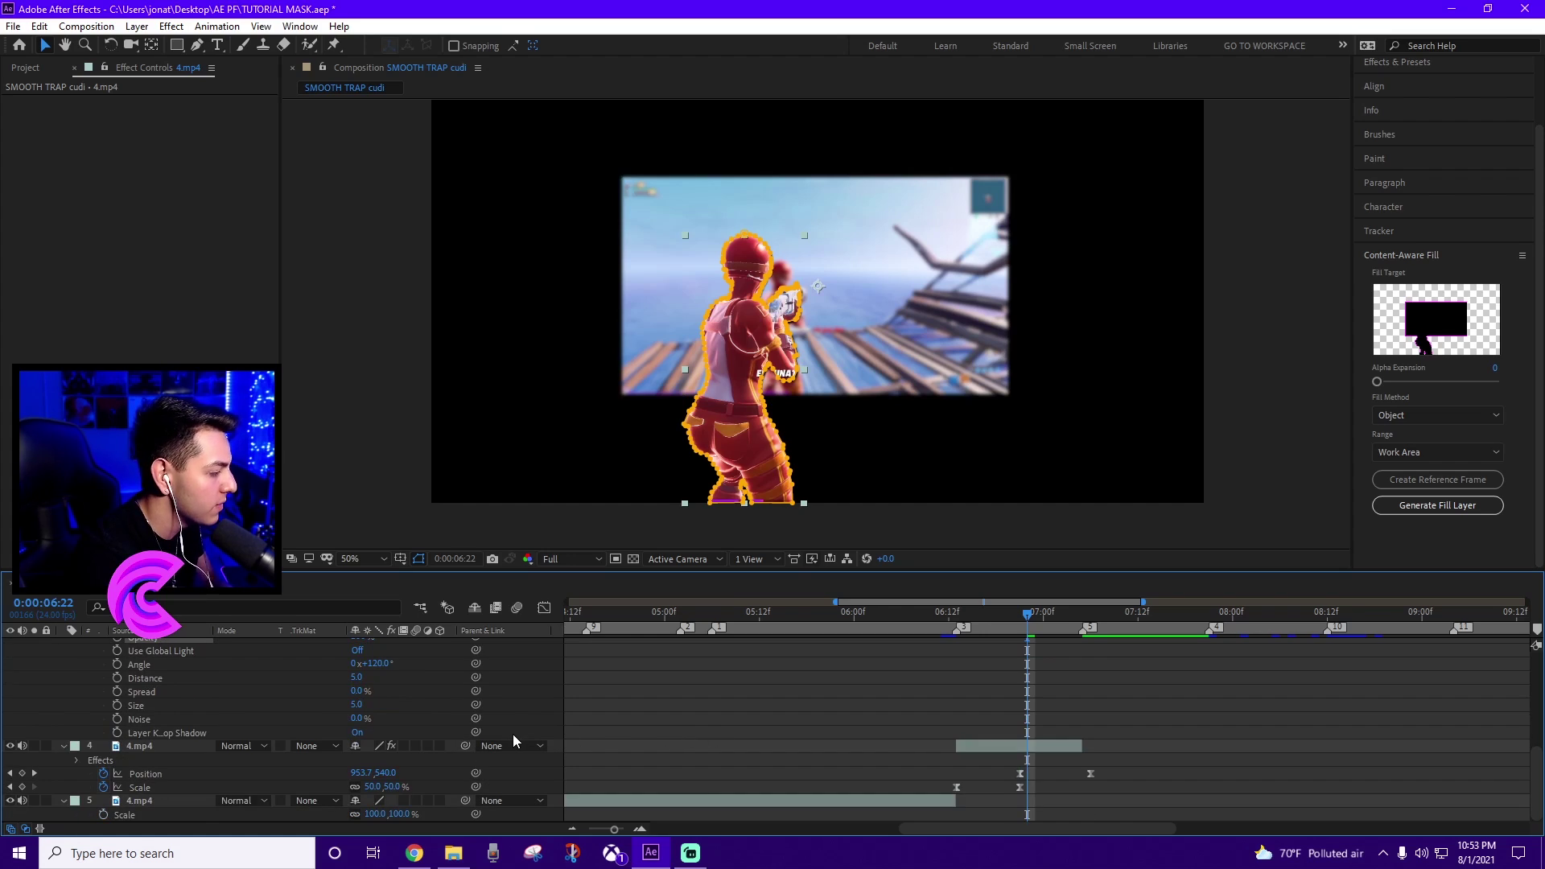
mouse_move(357, 704)
mouse_down()
mouse_move(377, 704)
mouse_move(358, 692)
mouse_up()
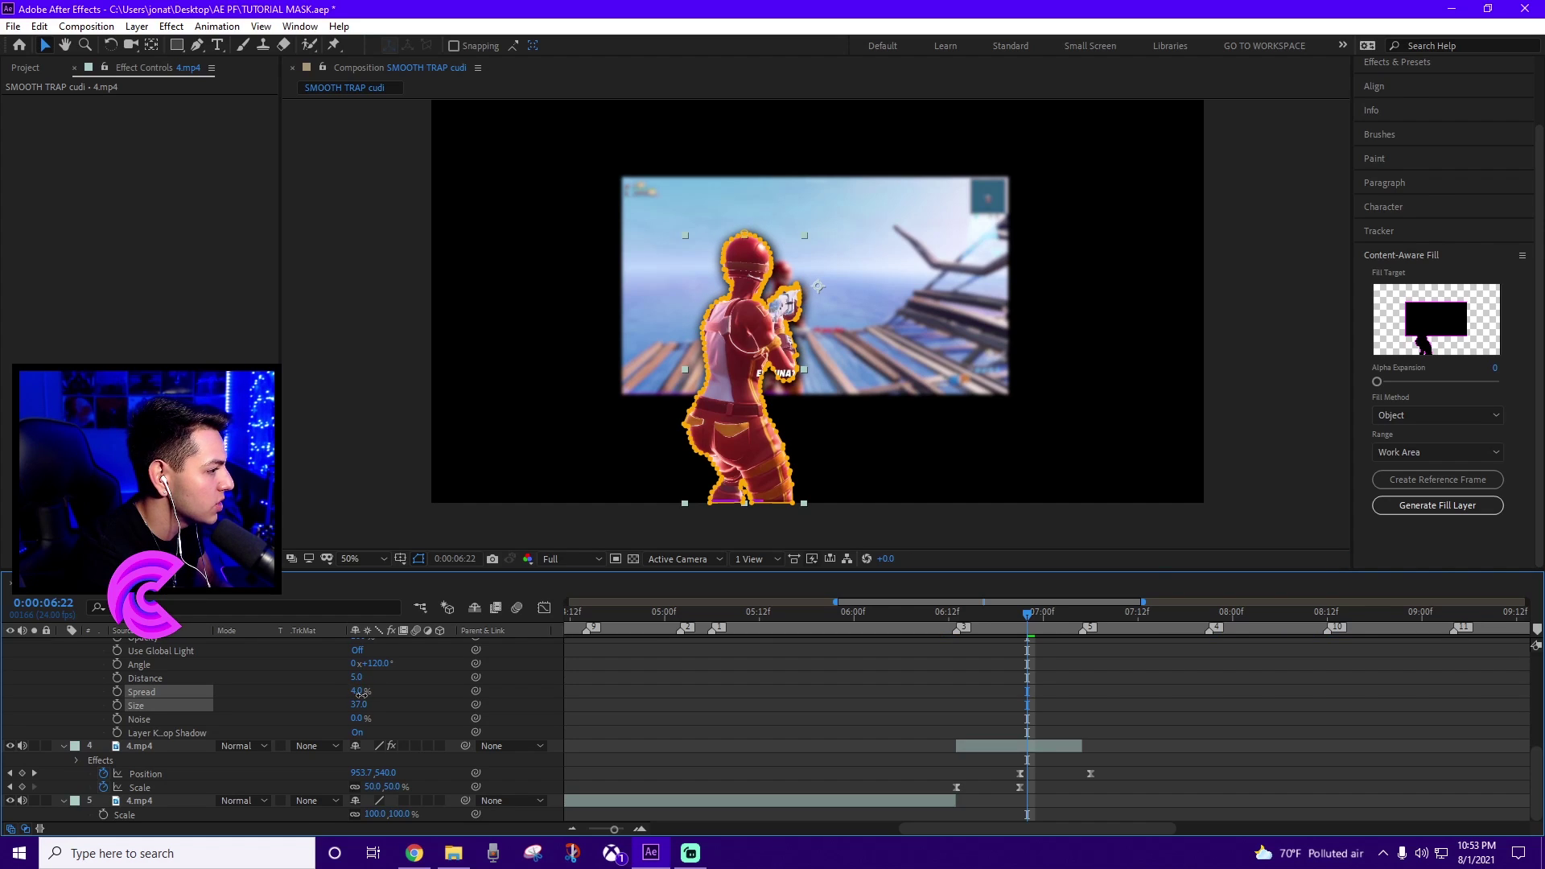
click(397, 497)
Step: Deselect the character, save the project, and collapse all expanded layer properties
click(415, 510)
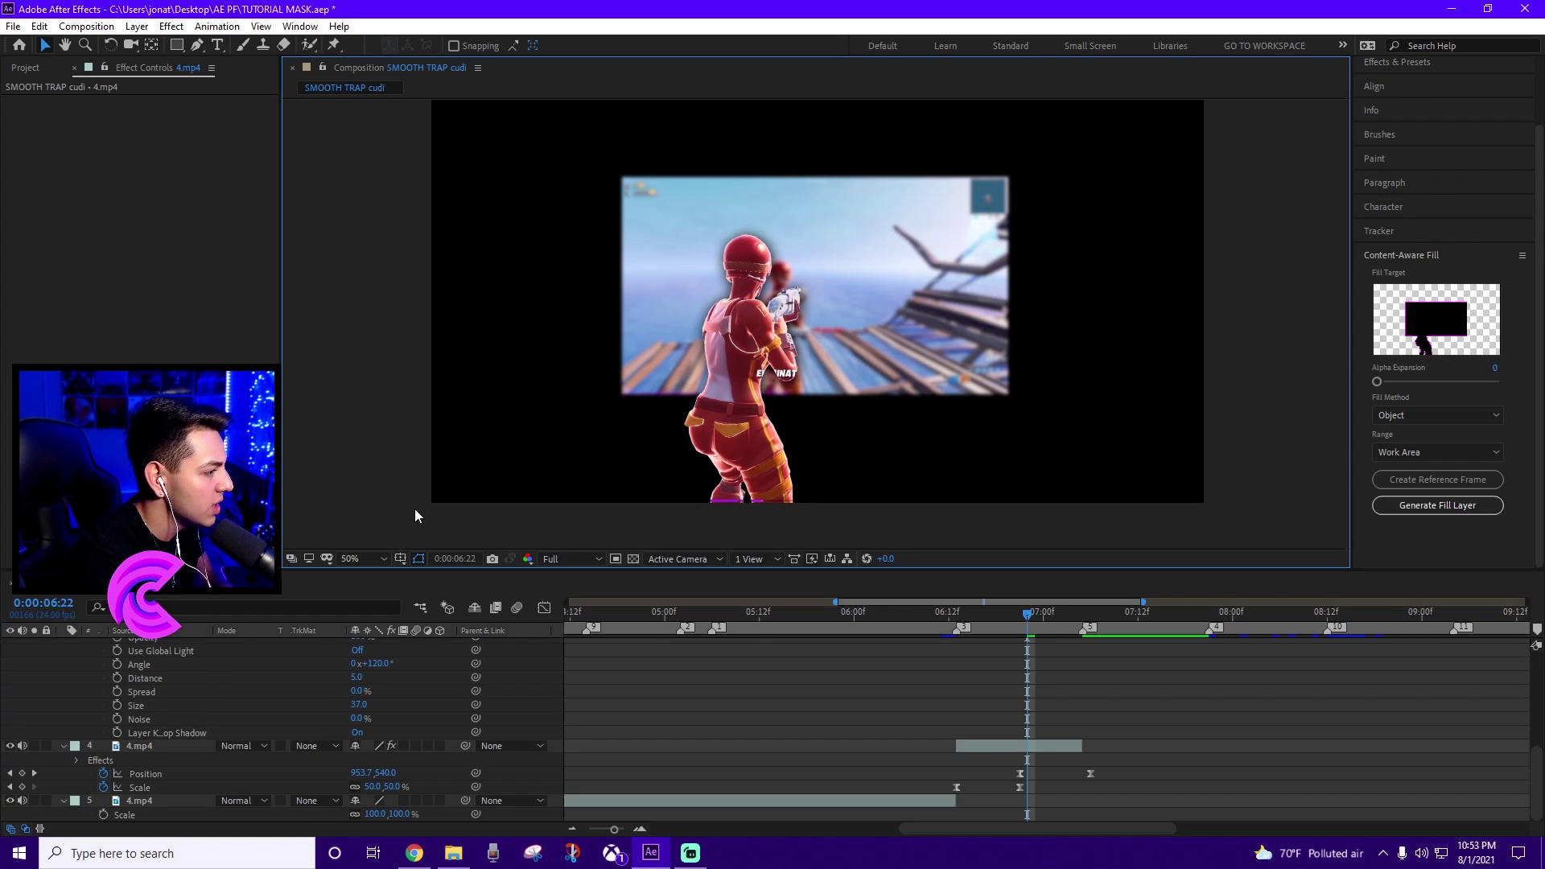
key(ctrl+s)
scroll(987, 732, up, 3)
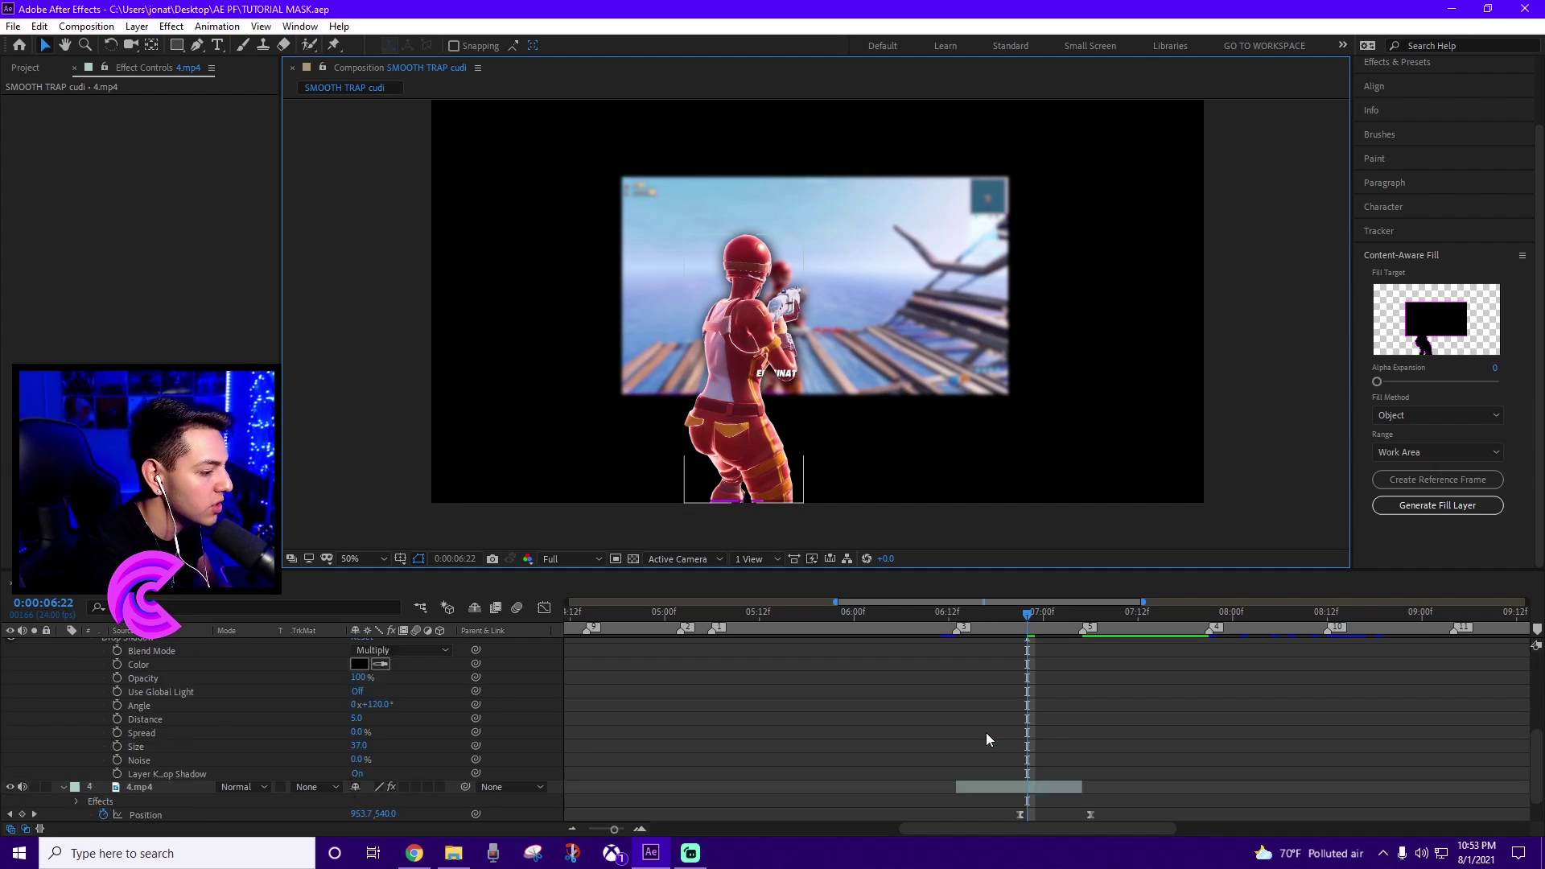
click(956, 713)
key(ctrl+grave)
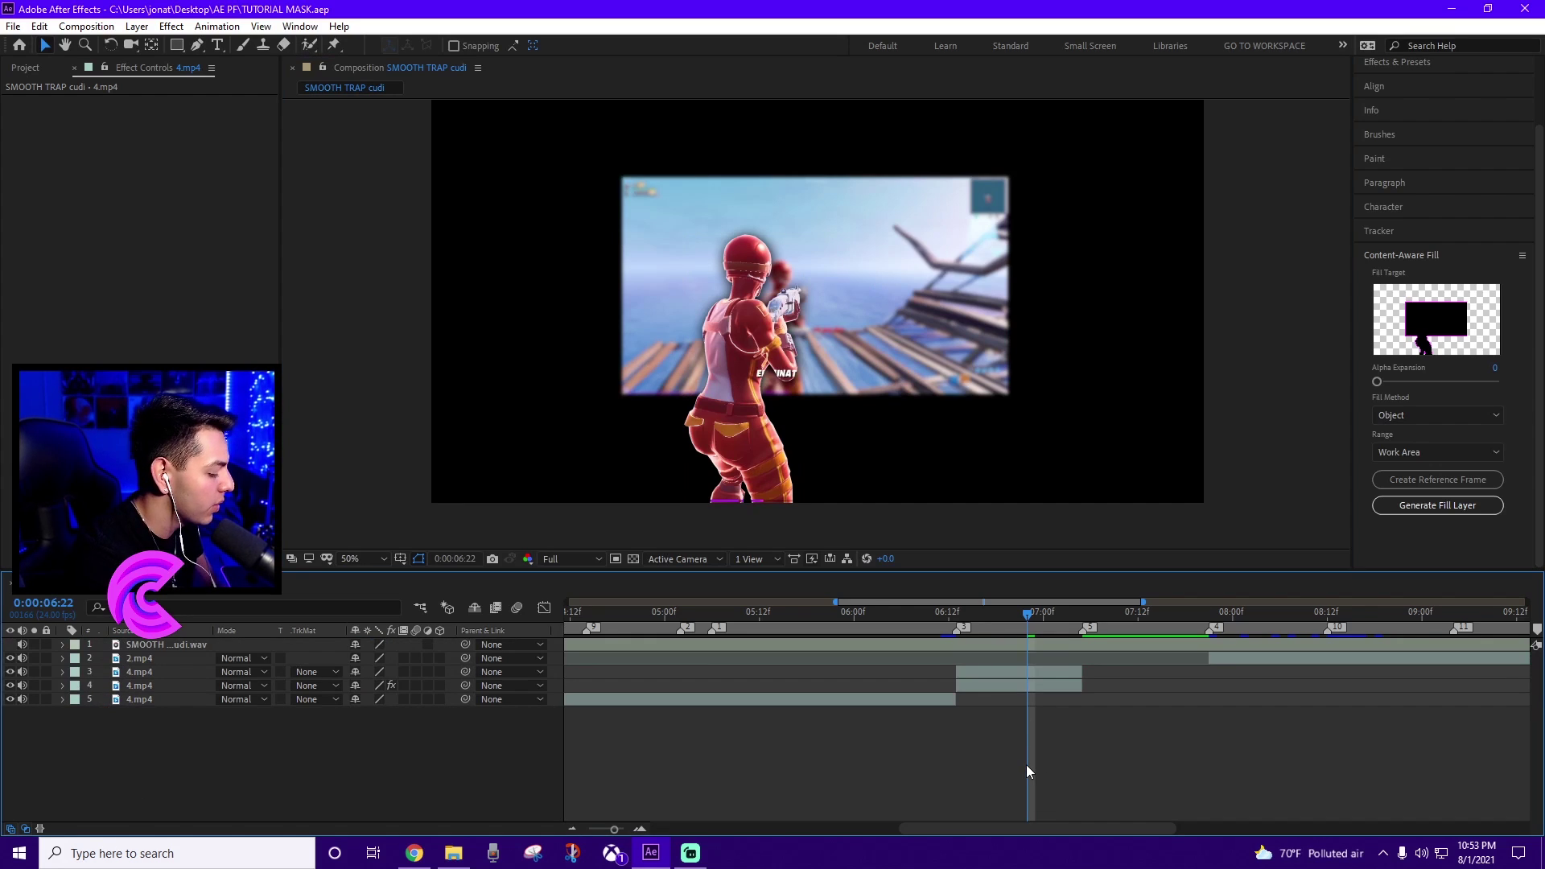
Step: Preview from the start of the 4.mp4 clips and turn on the composition's Motion Blur master switch
key(i)
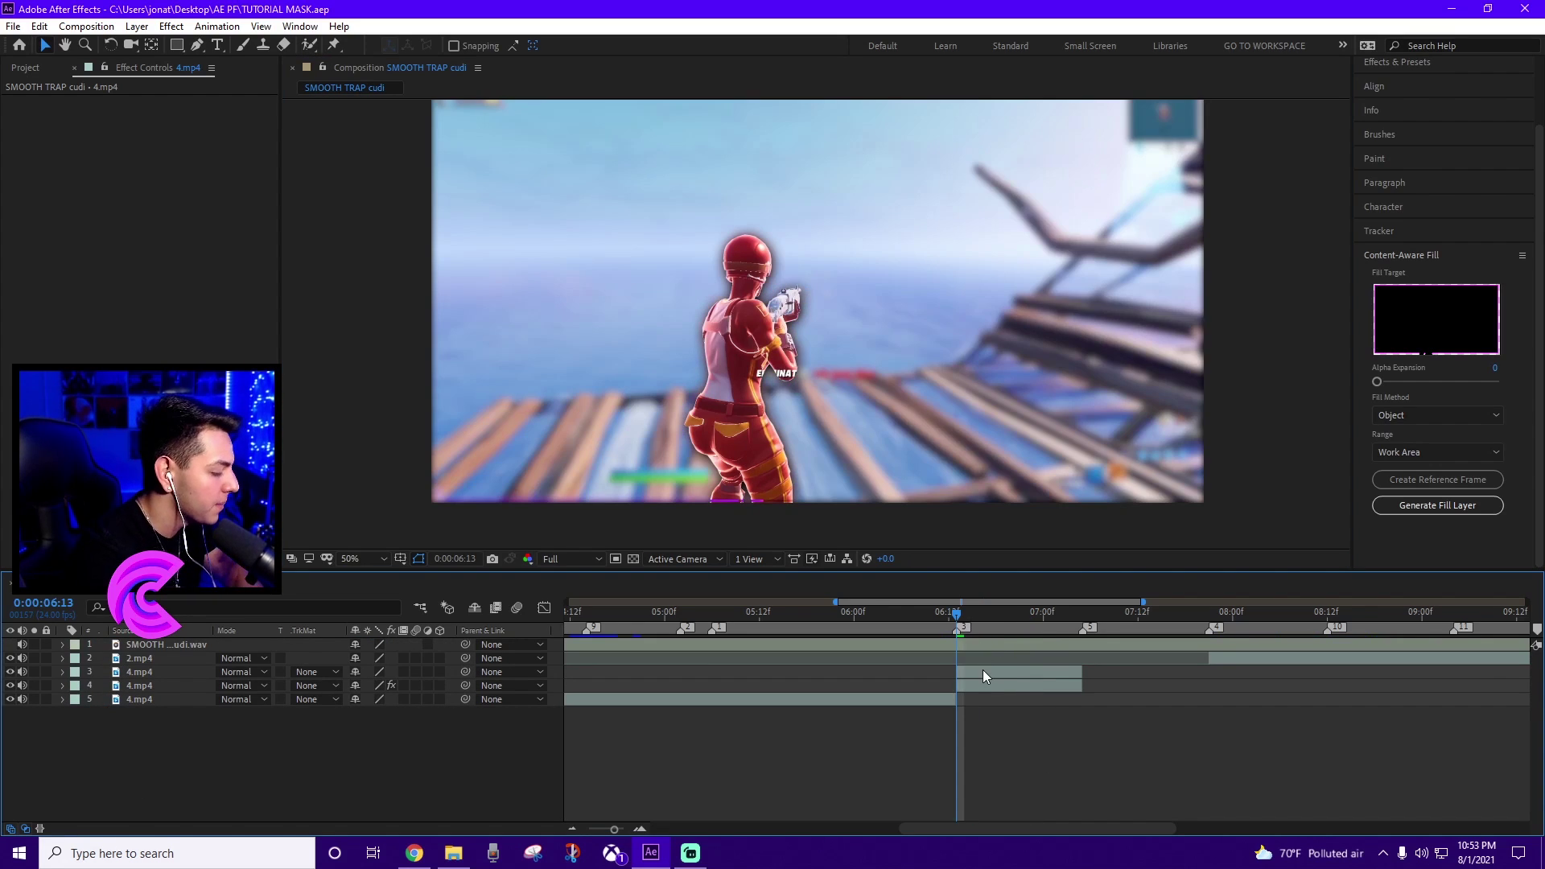
key(space)
key(space)
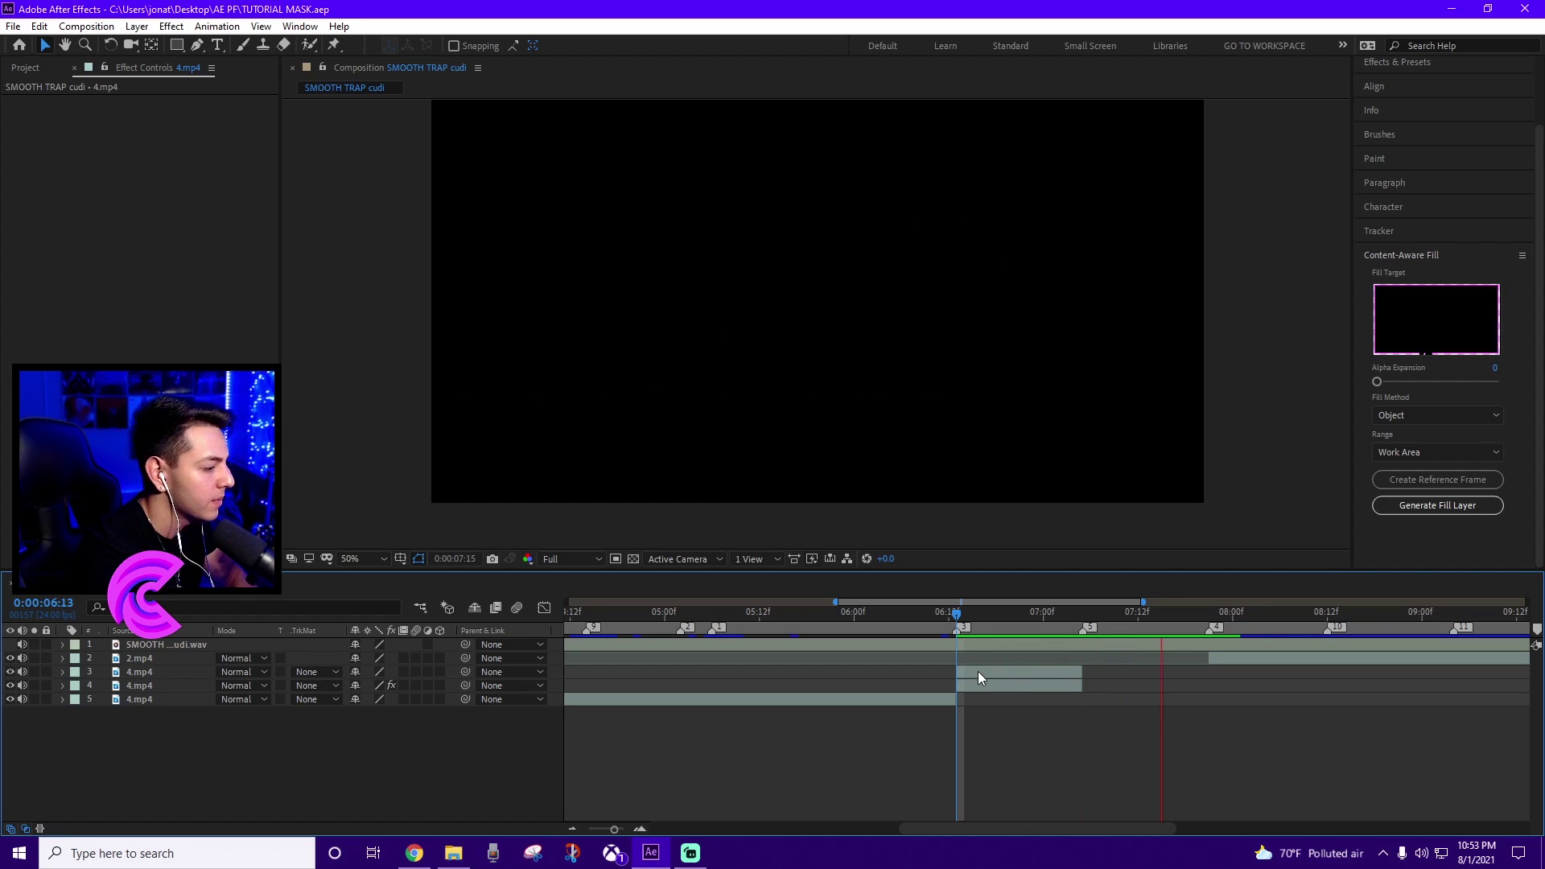
click(516, 607)
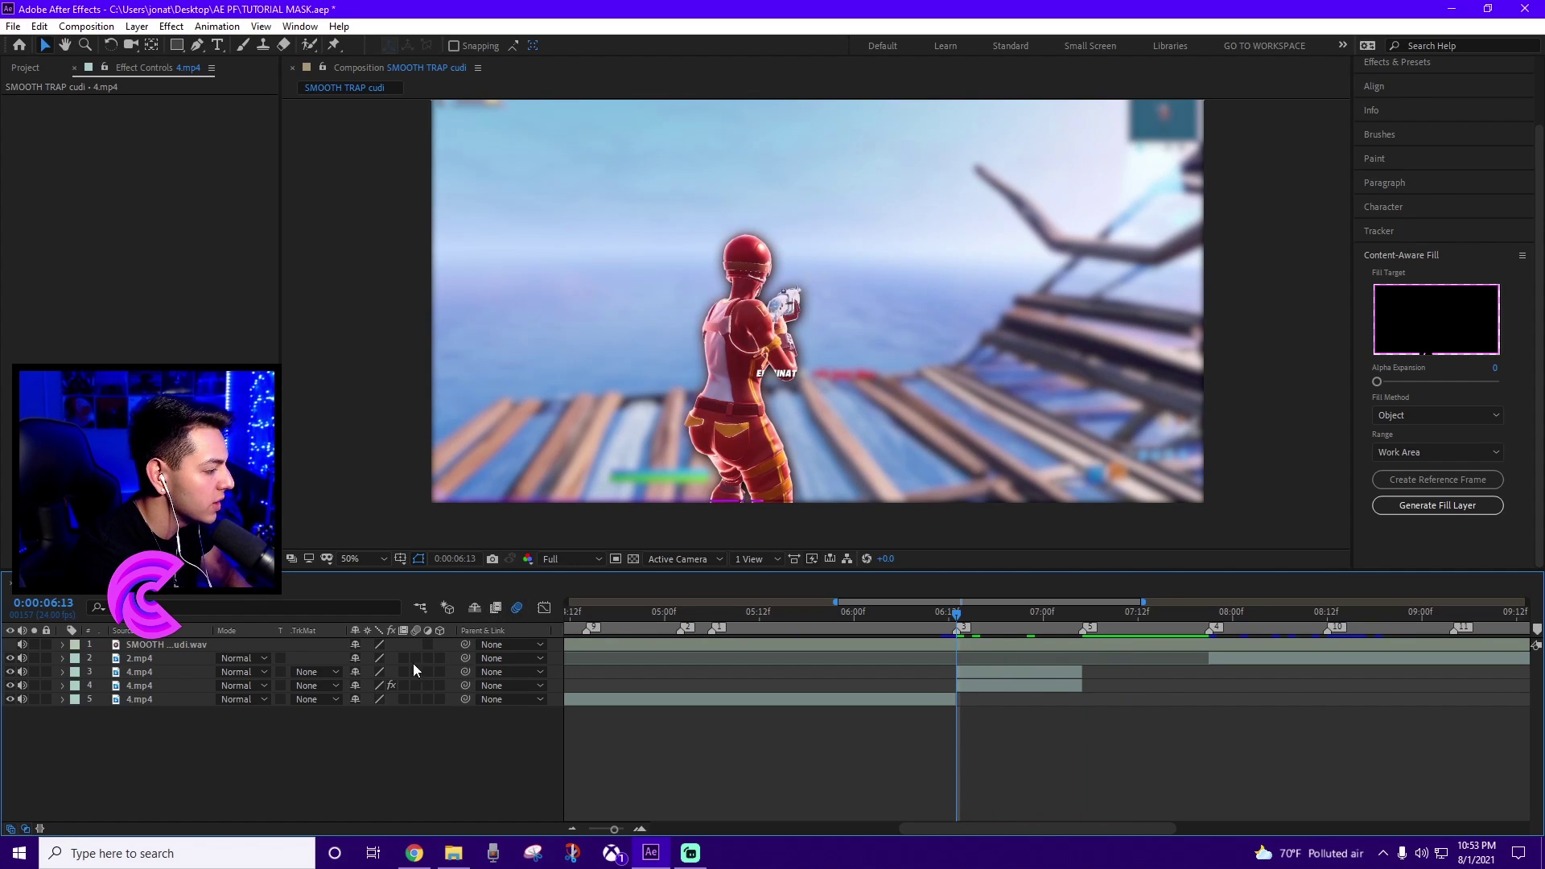
click(991, 680)
Step: Enable motion blur on both 4.mp4 clip layers and preview the animation
shift+click(987, 684)
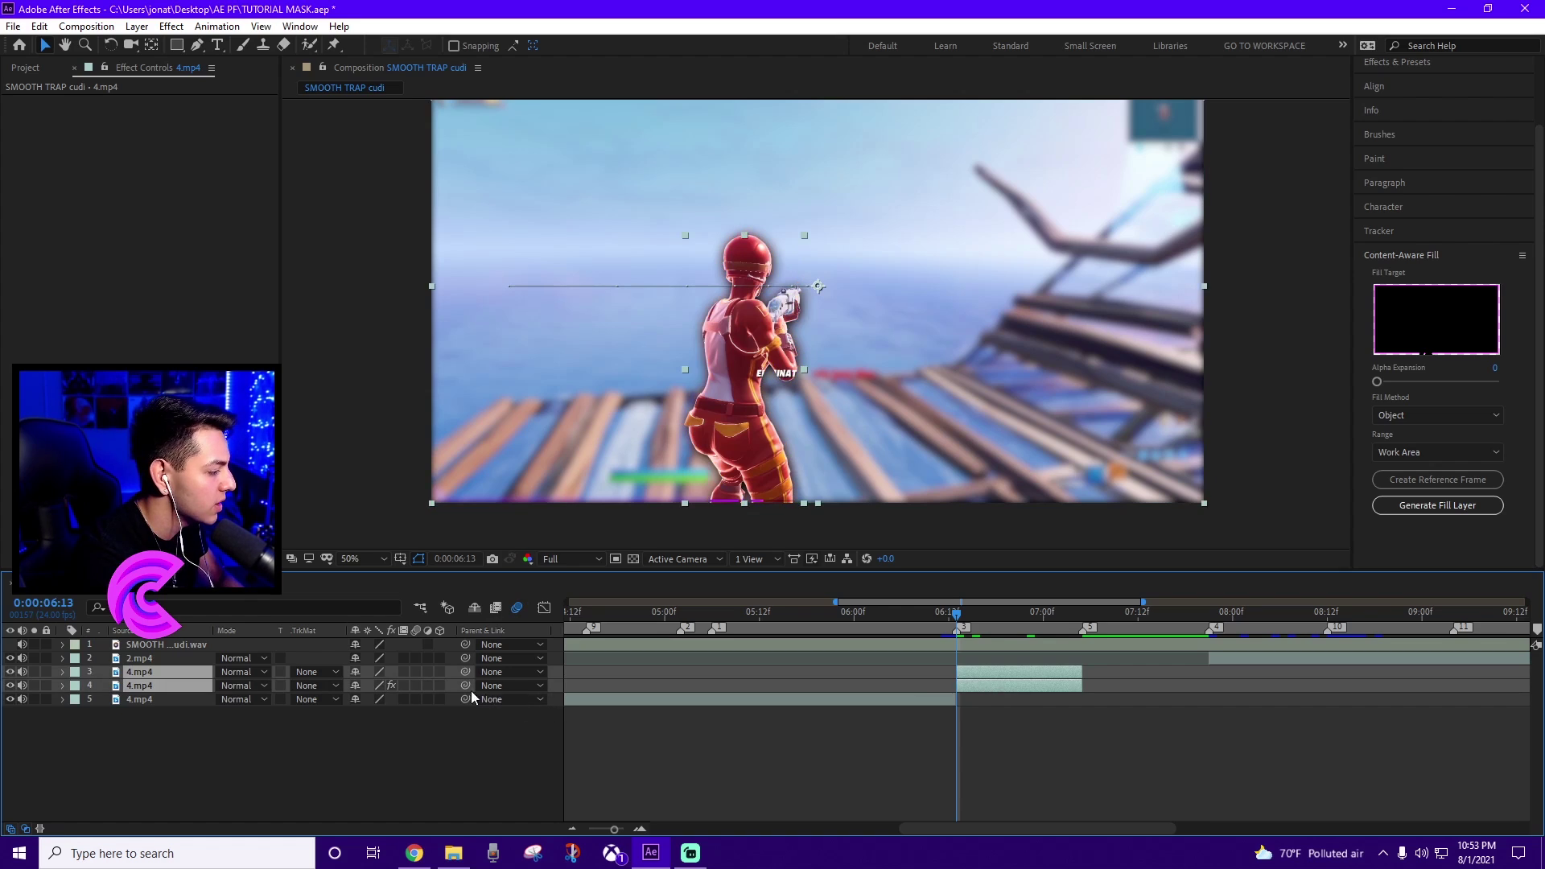
click(414, 671)
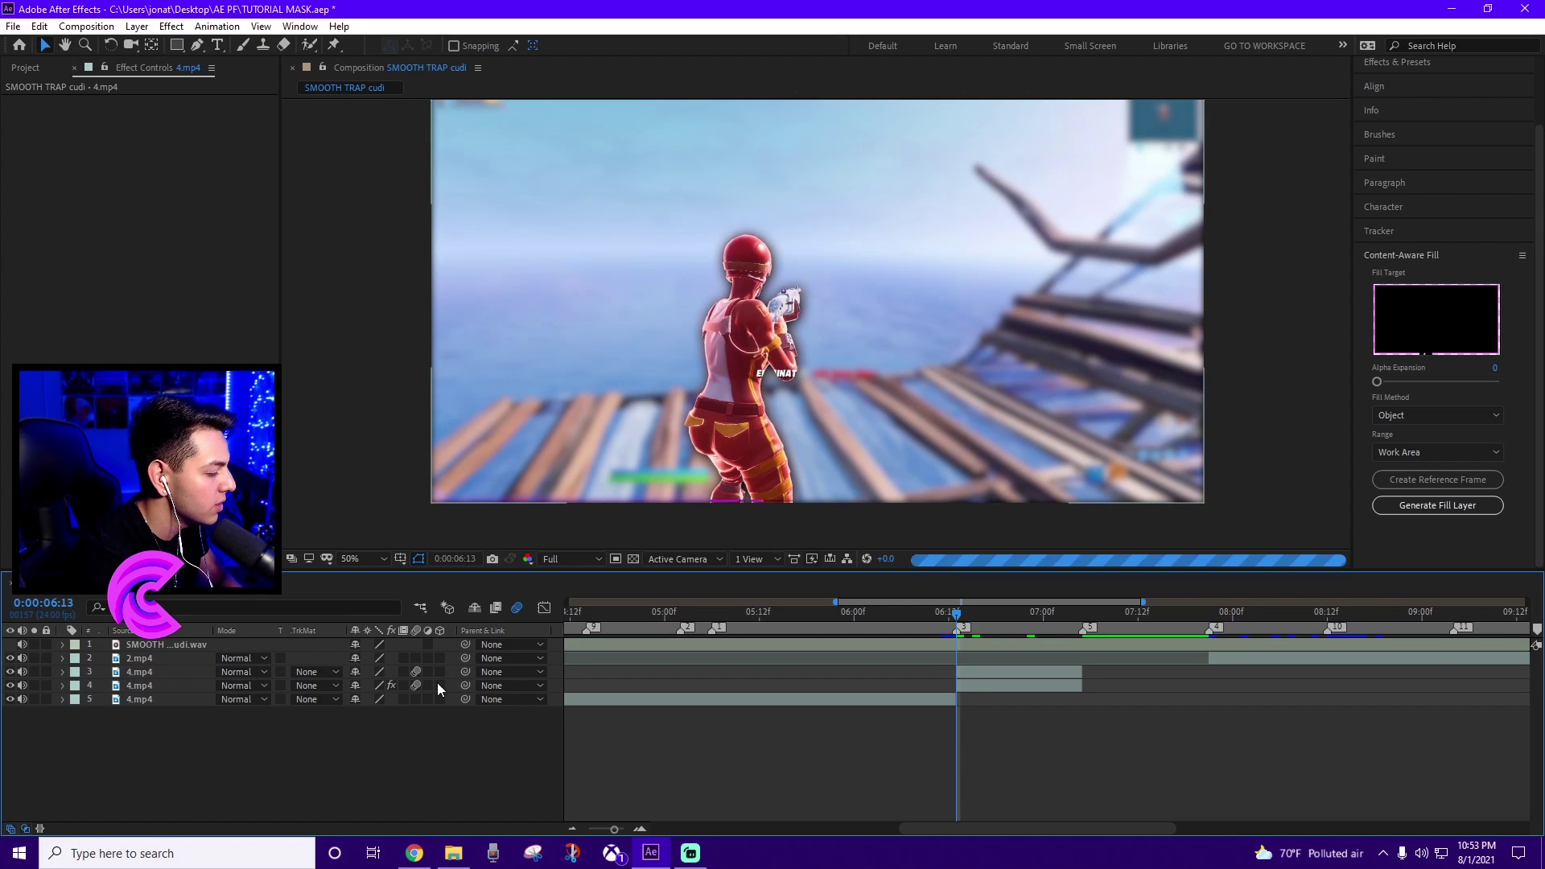
key(space)
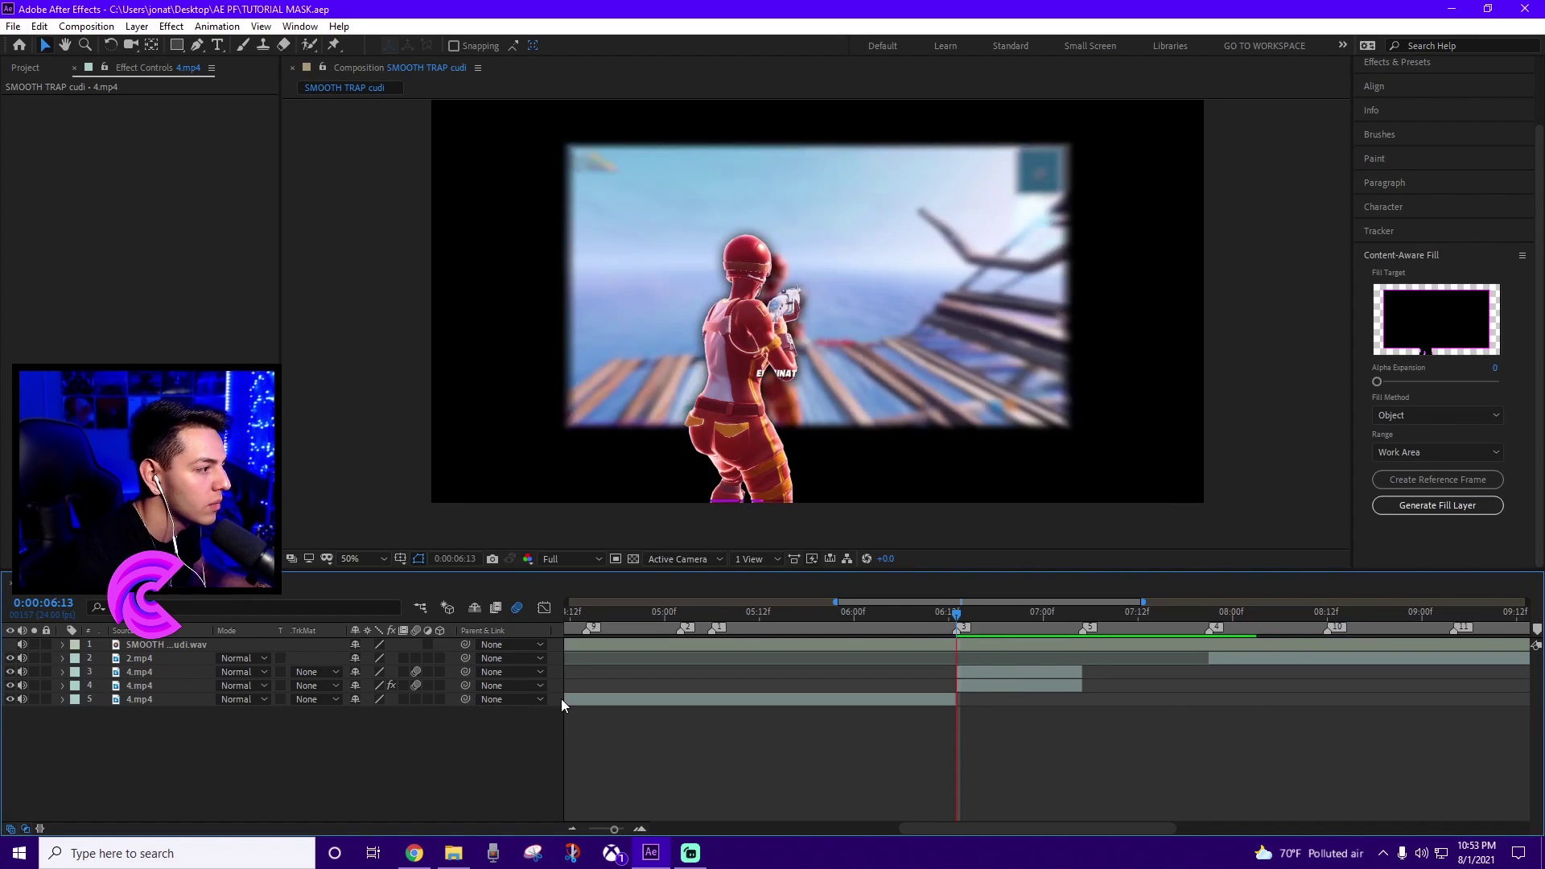
key(space)
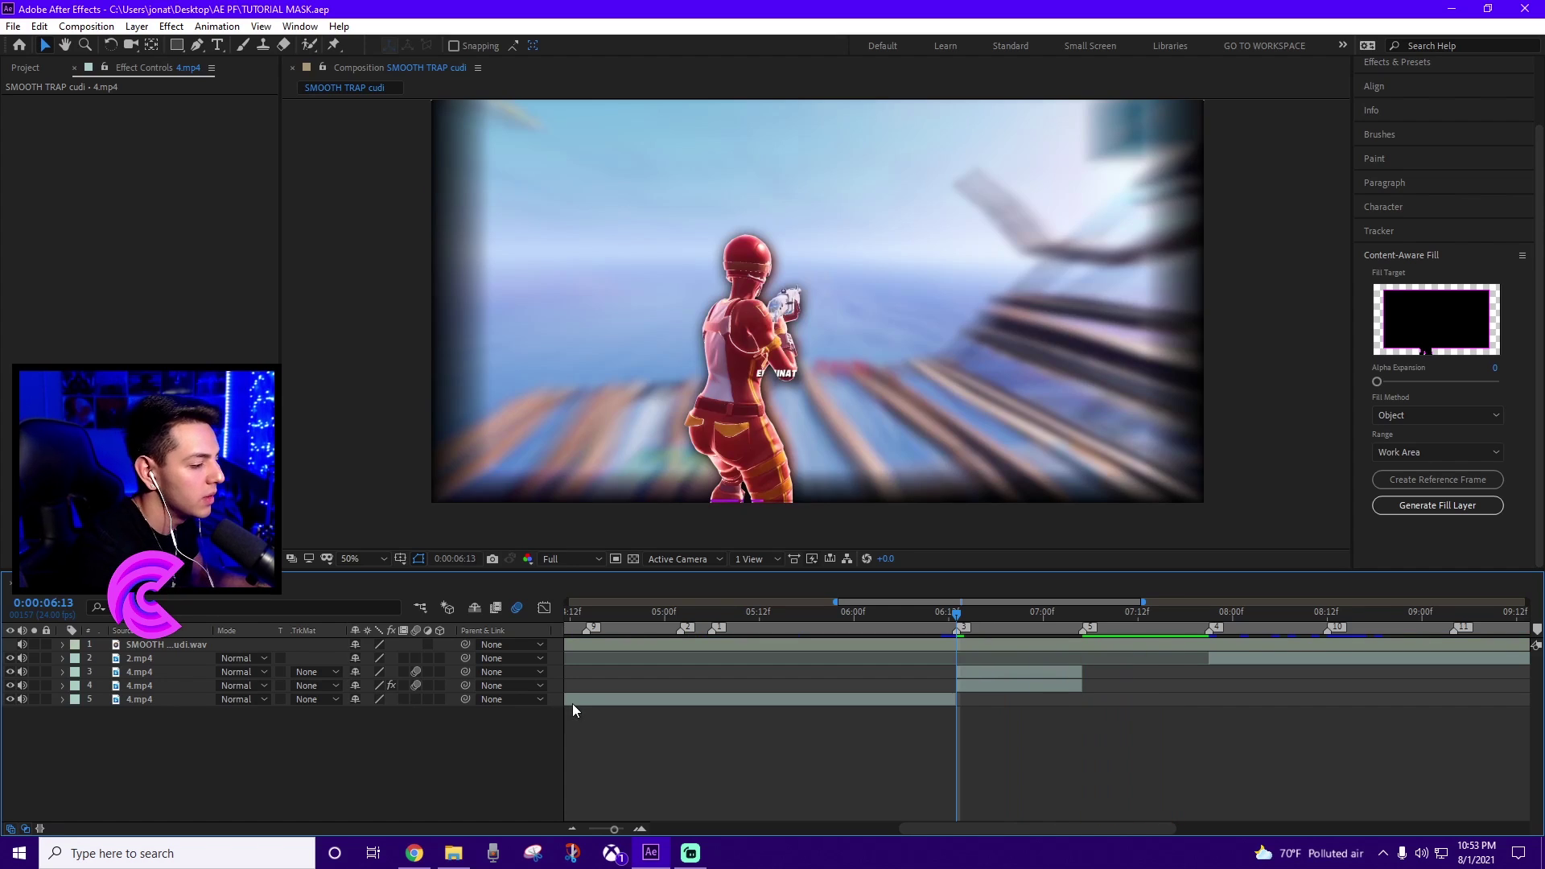
Step: Check the background clip's Gaussian Blur Blurriness of 29, save, and move the playhead to 7:05
click(975, 672)
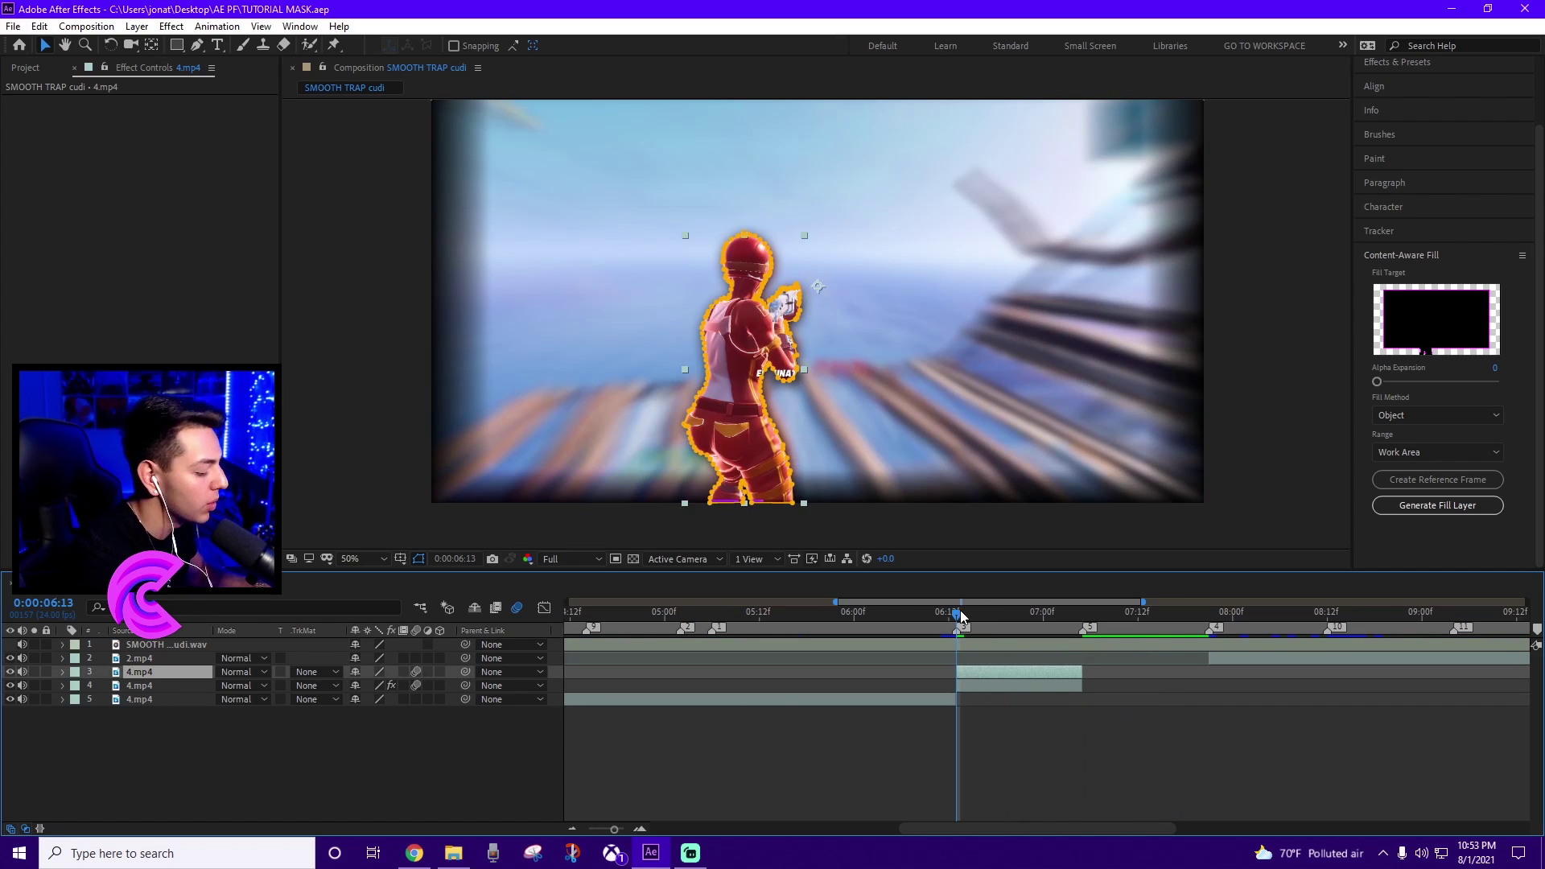
click(977, 685)
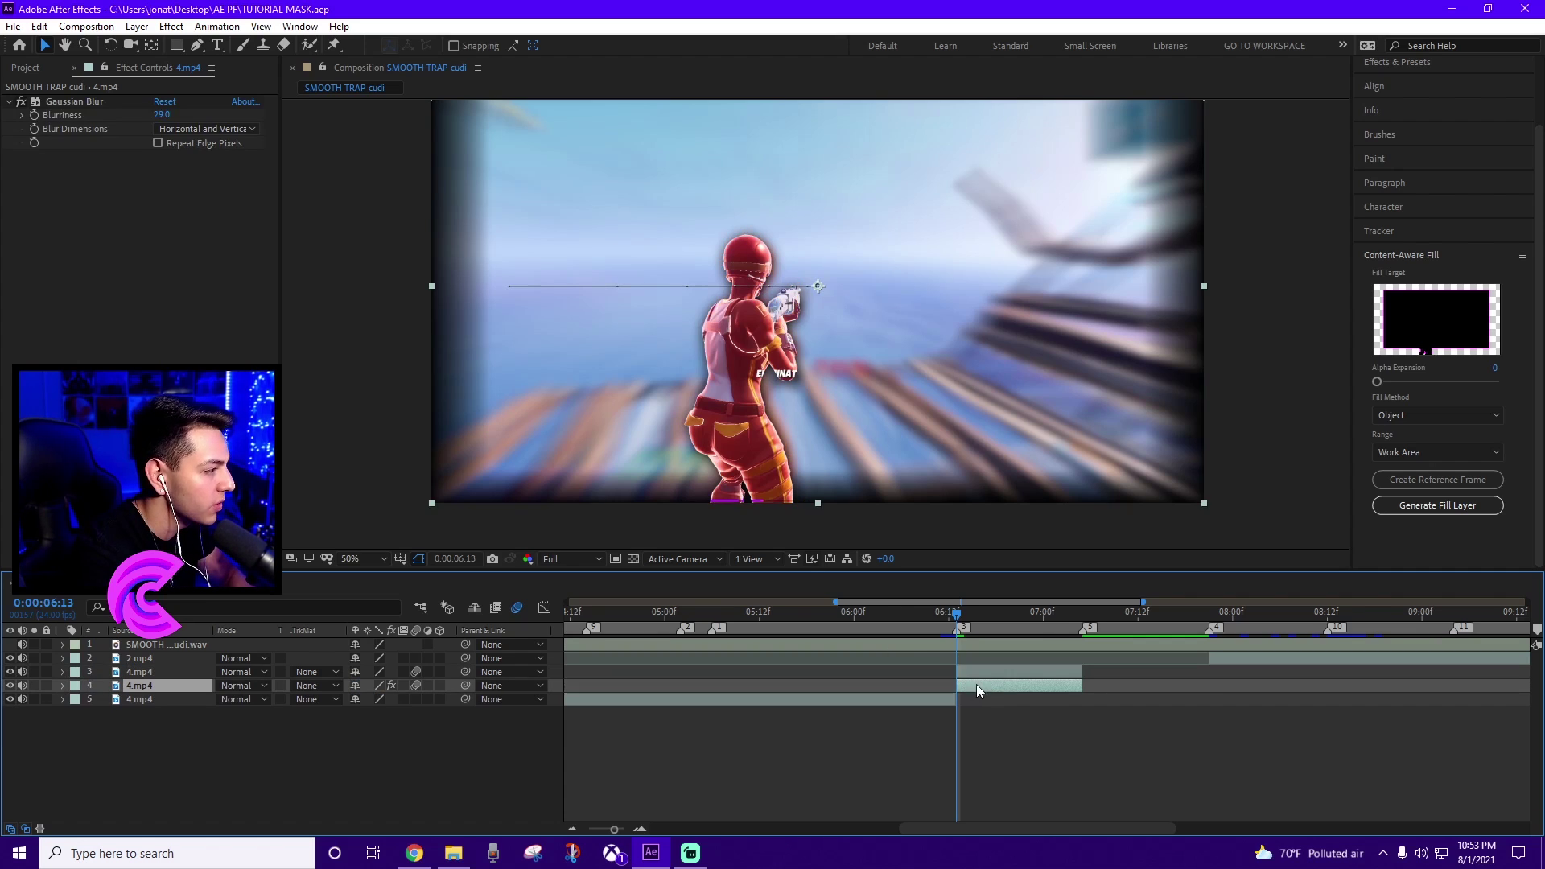
click(1011, 614)
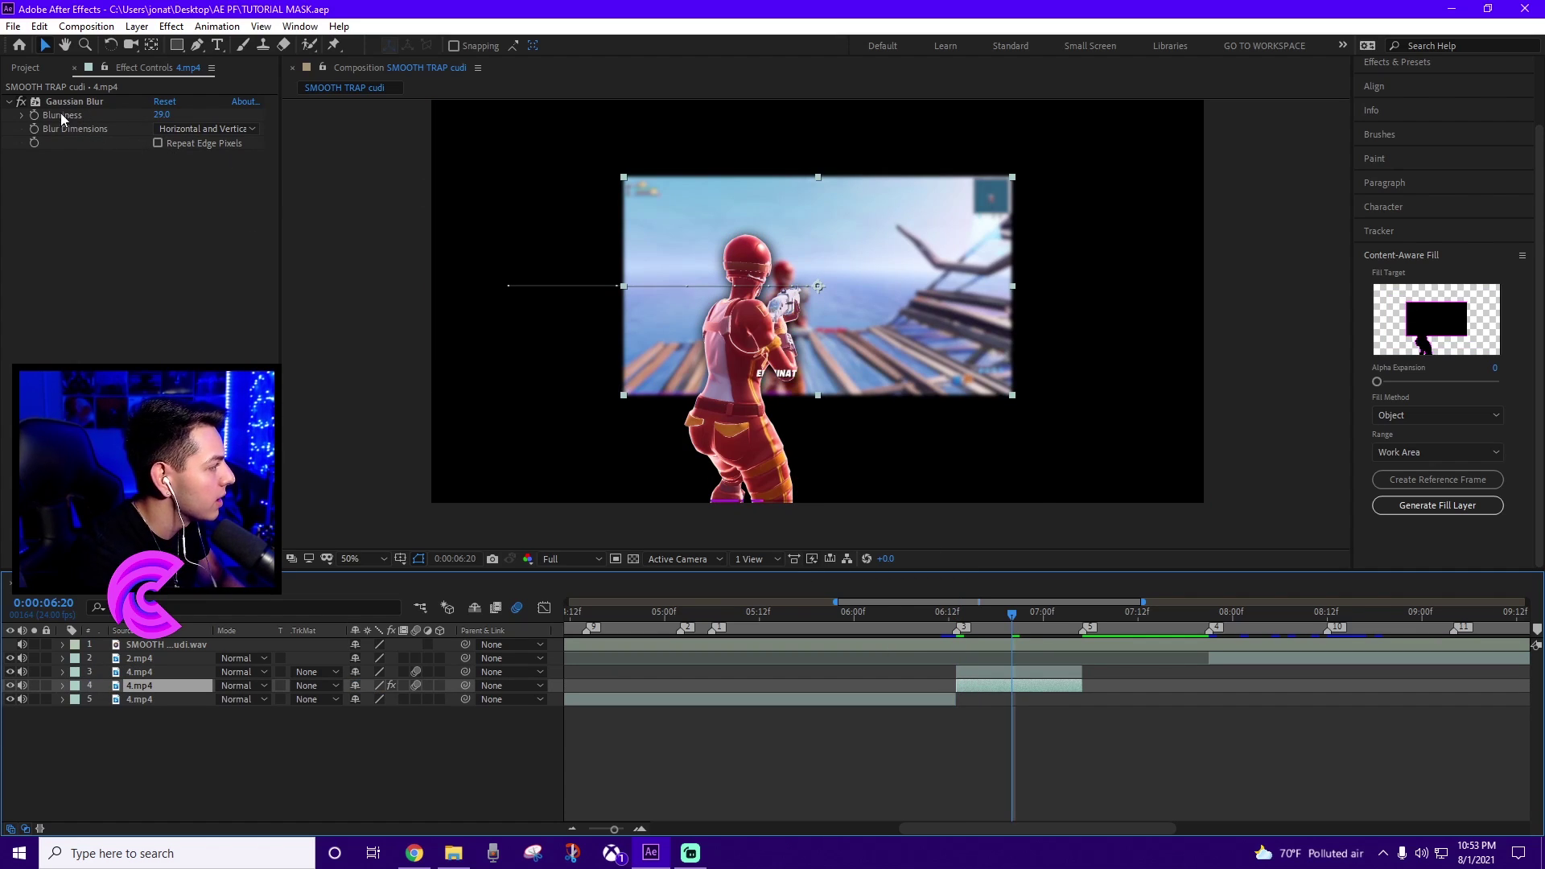
click(71, 101)
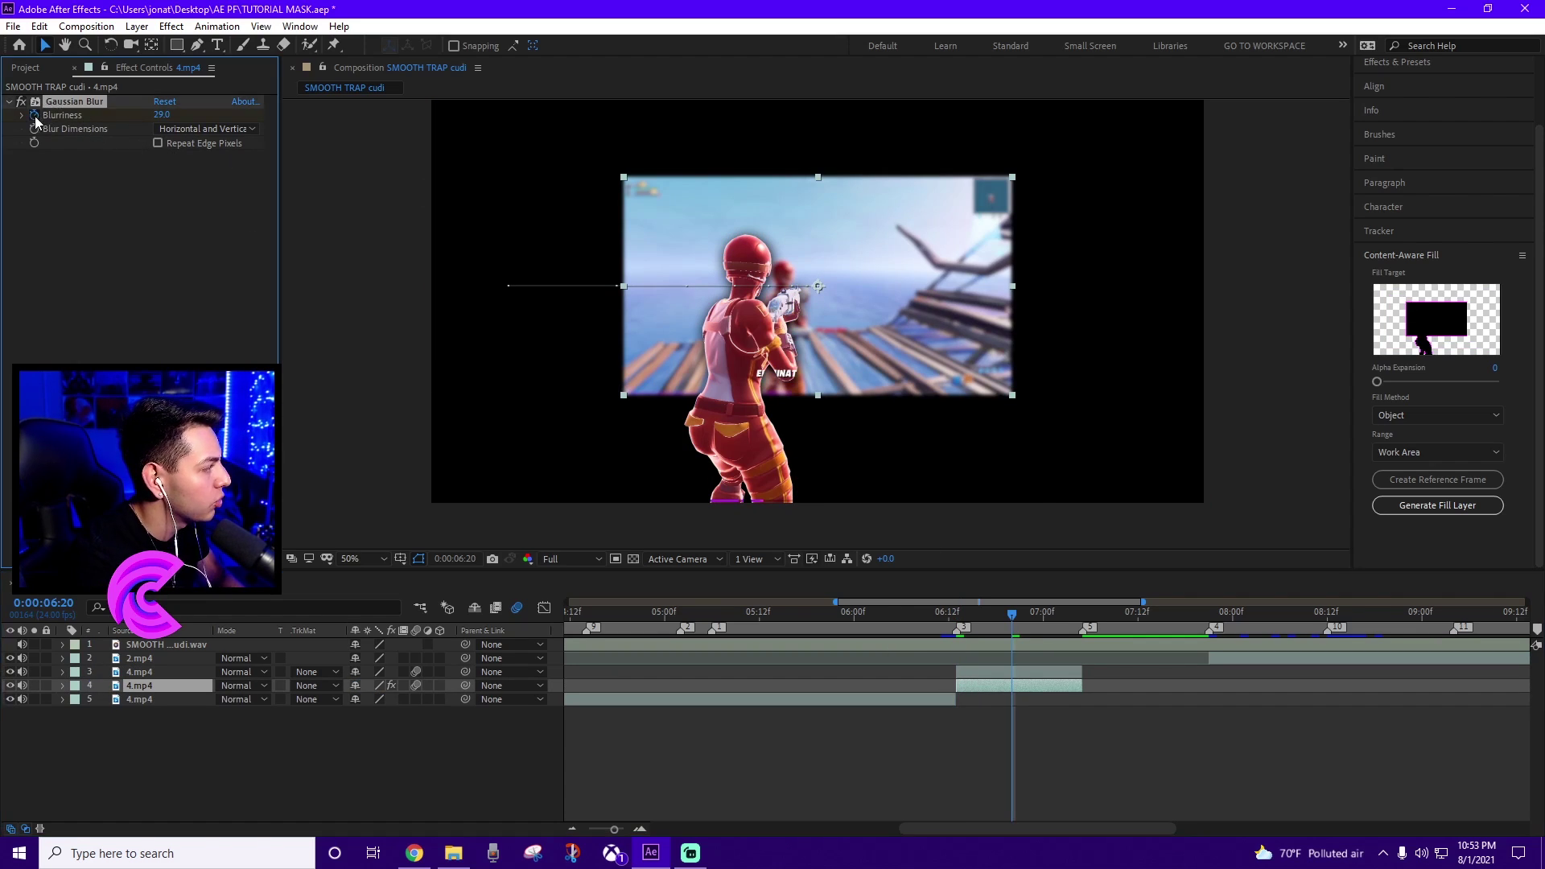
drag(982, 612, 956, 611)
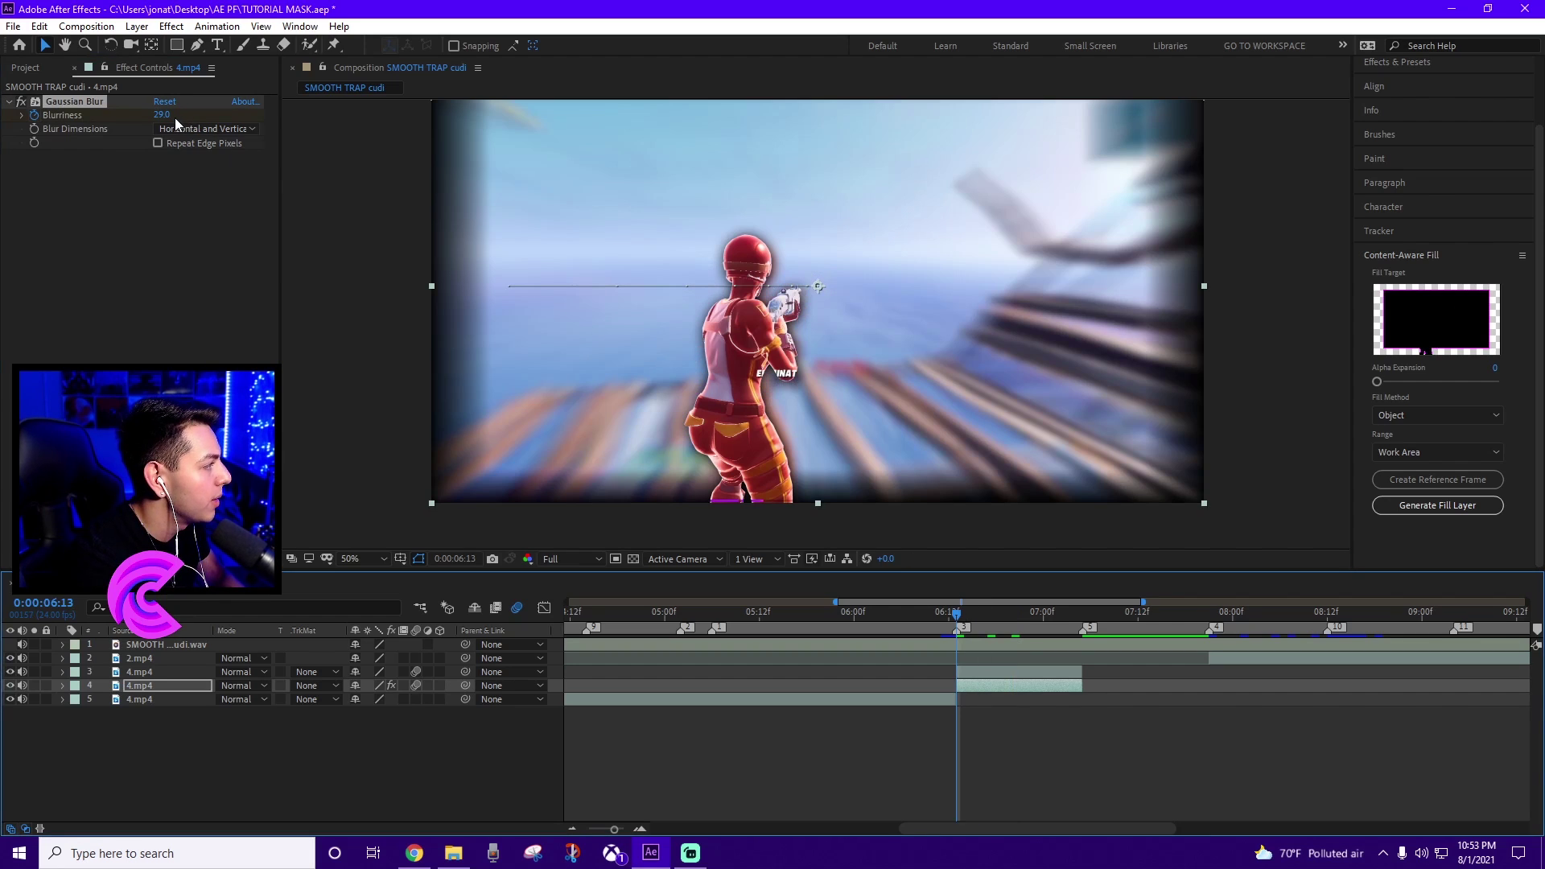
click(164, 115)
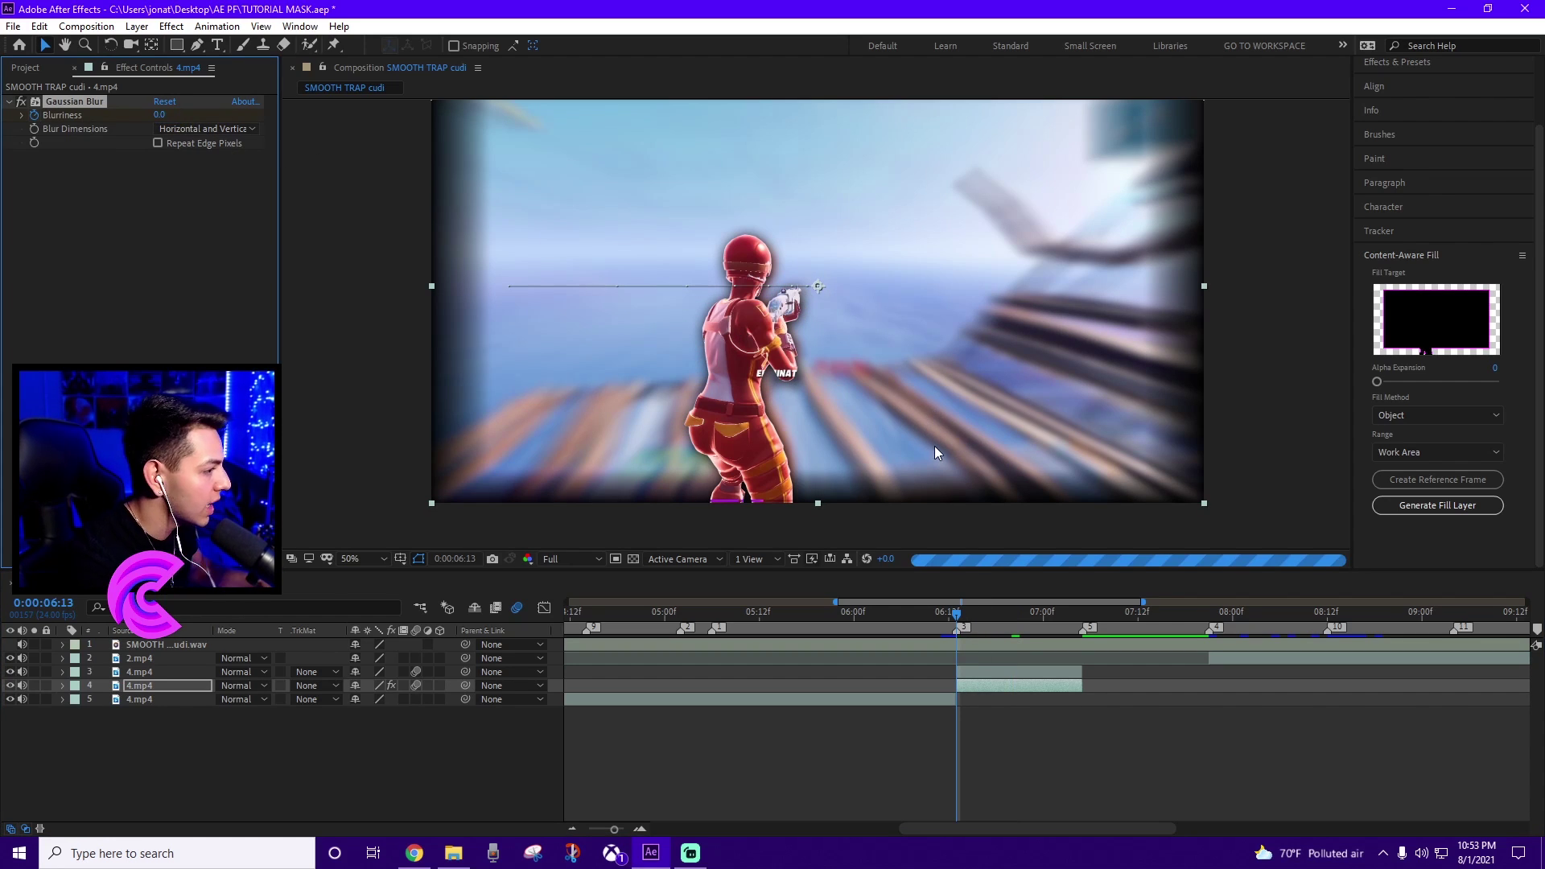
key(ctrl+s)
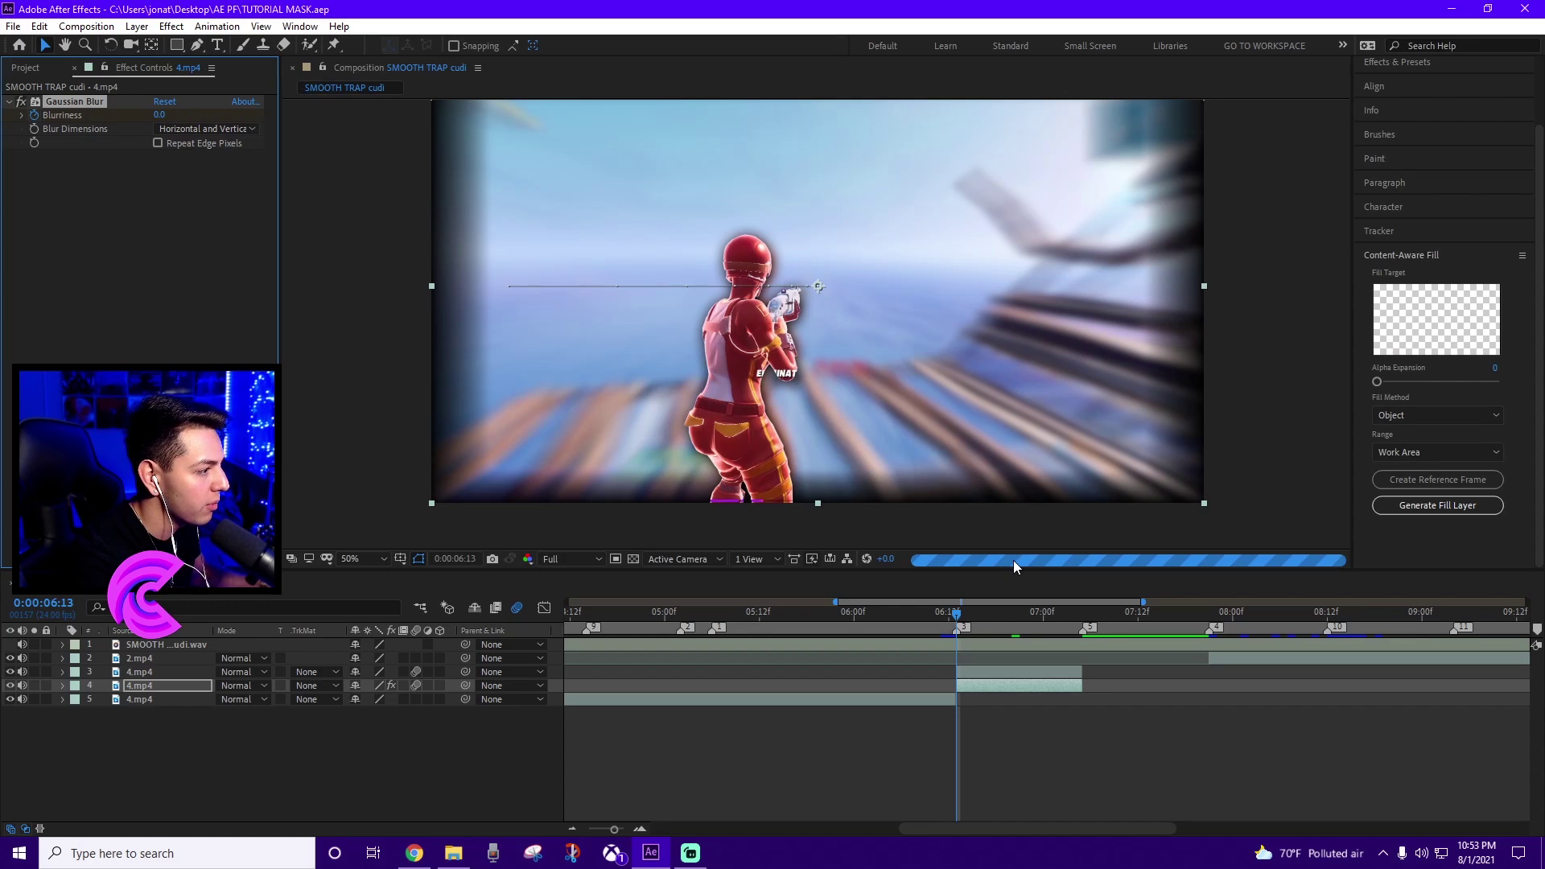
click(1084, 618)
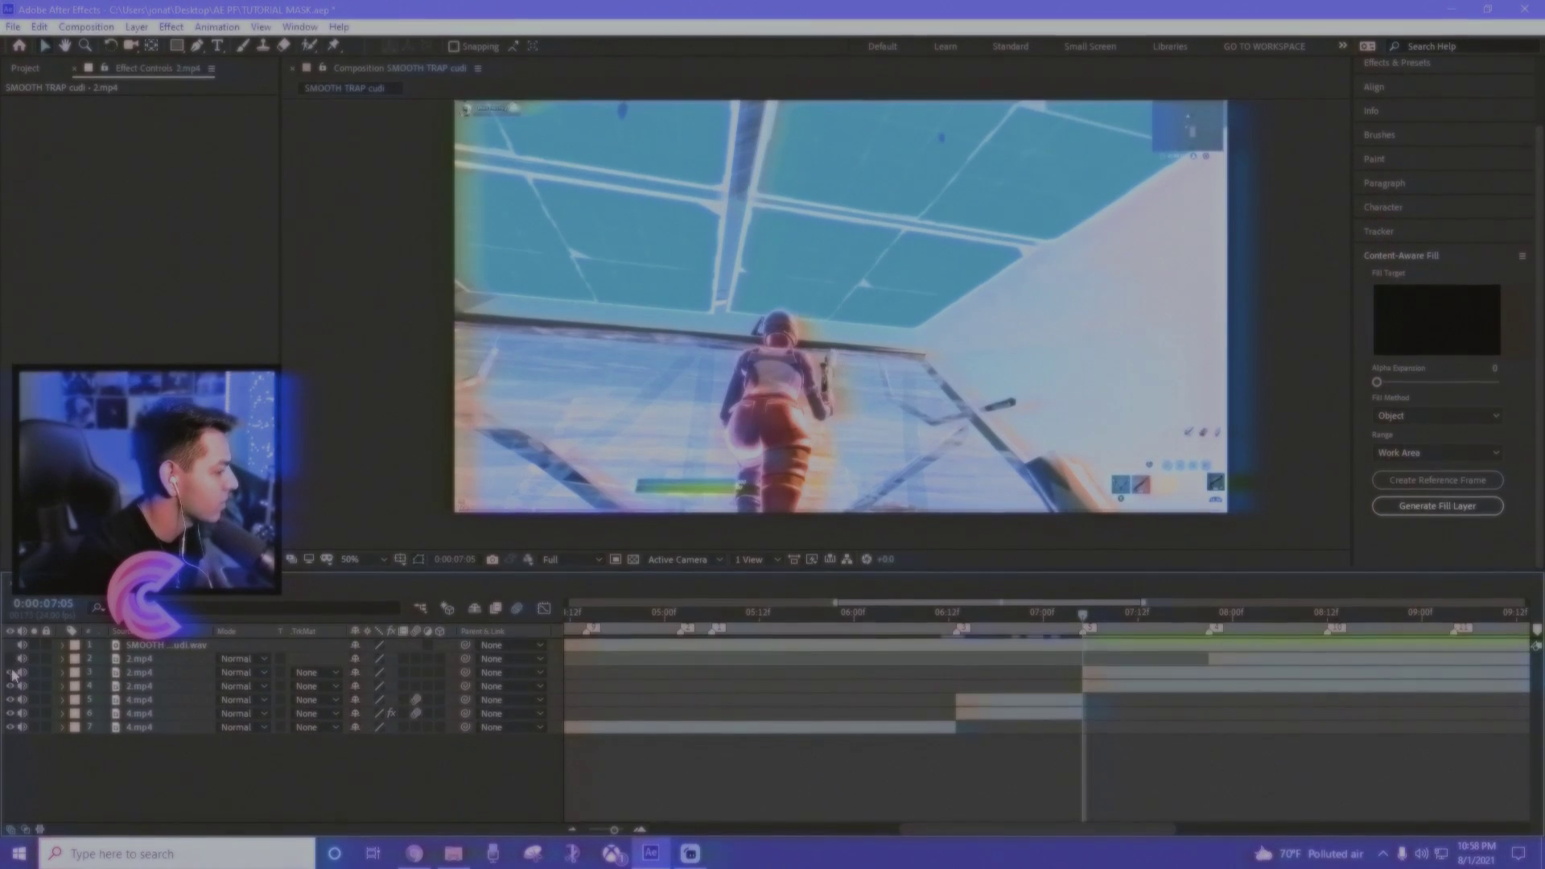
Step: Zoom the viewer out to 50% and make the 2.mp4 background layer visible at 7:05
scroll(640, 334, down, 3)
key(h)
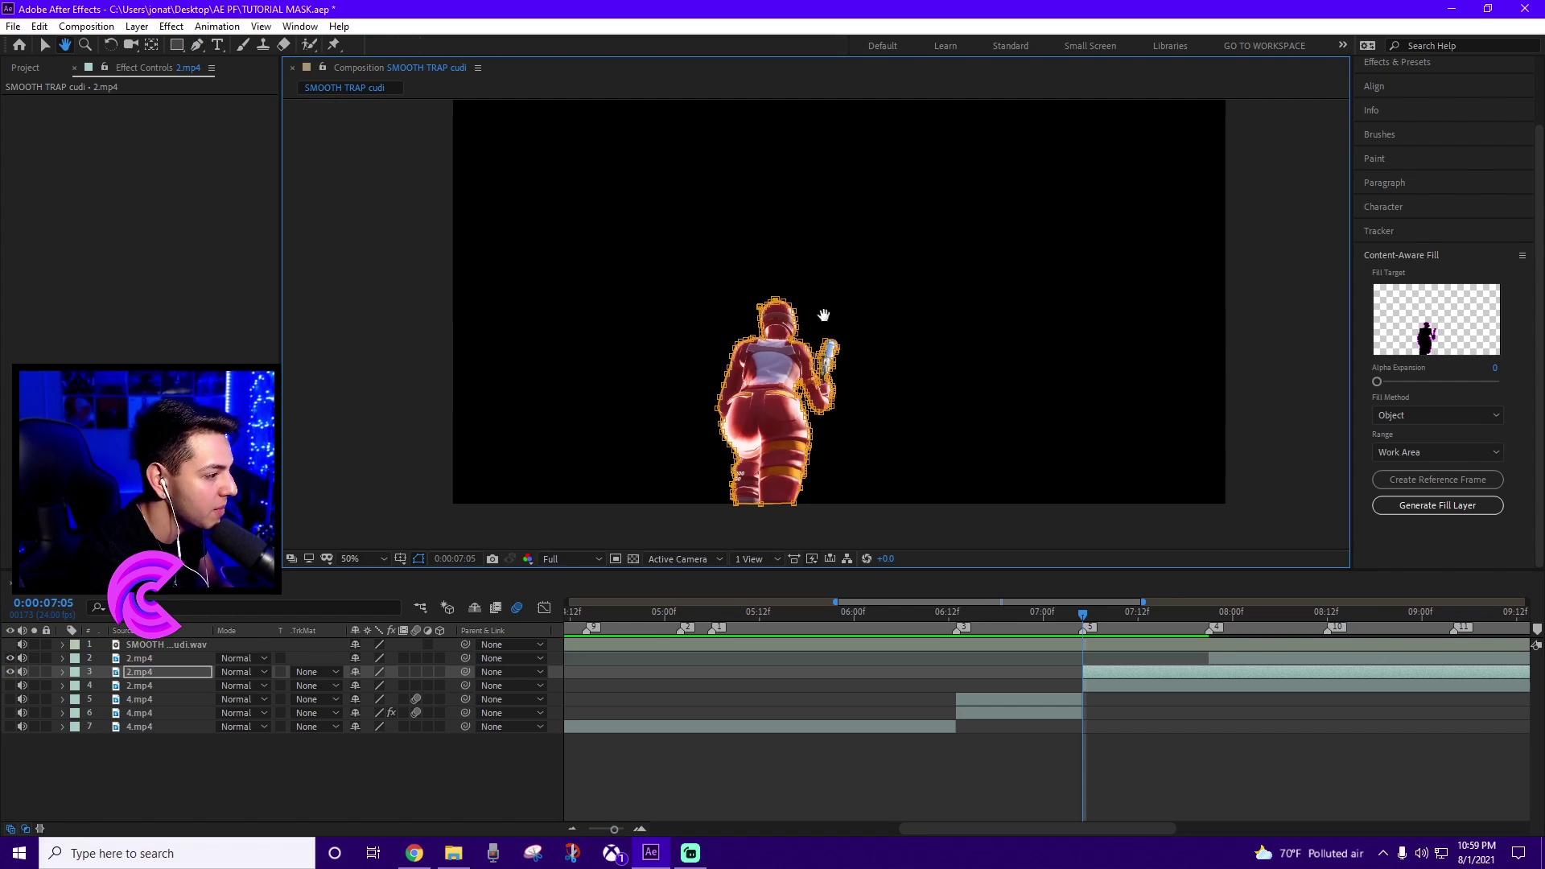
scroll(828, 384, up, 1)
scroll(821, 416, right, 2)
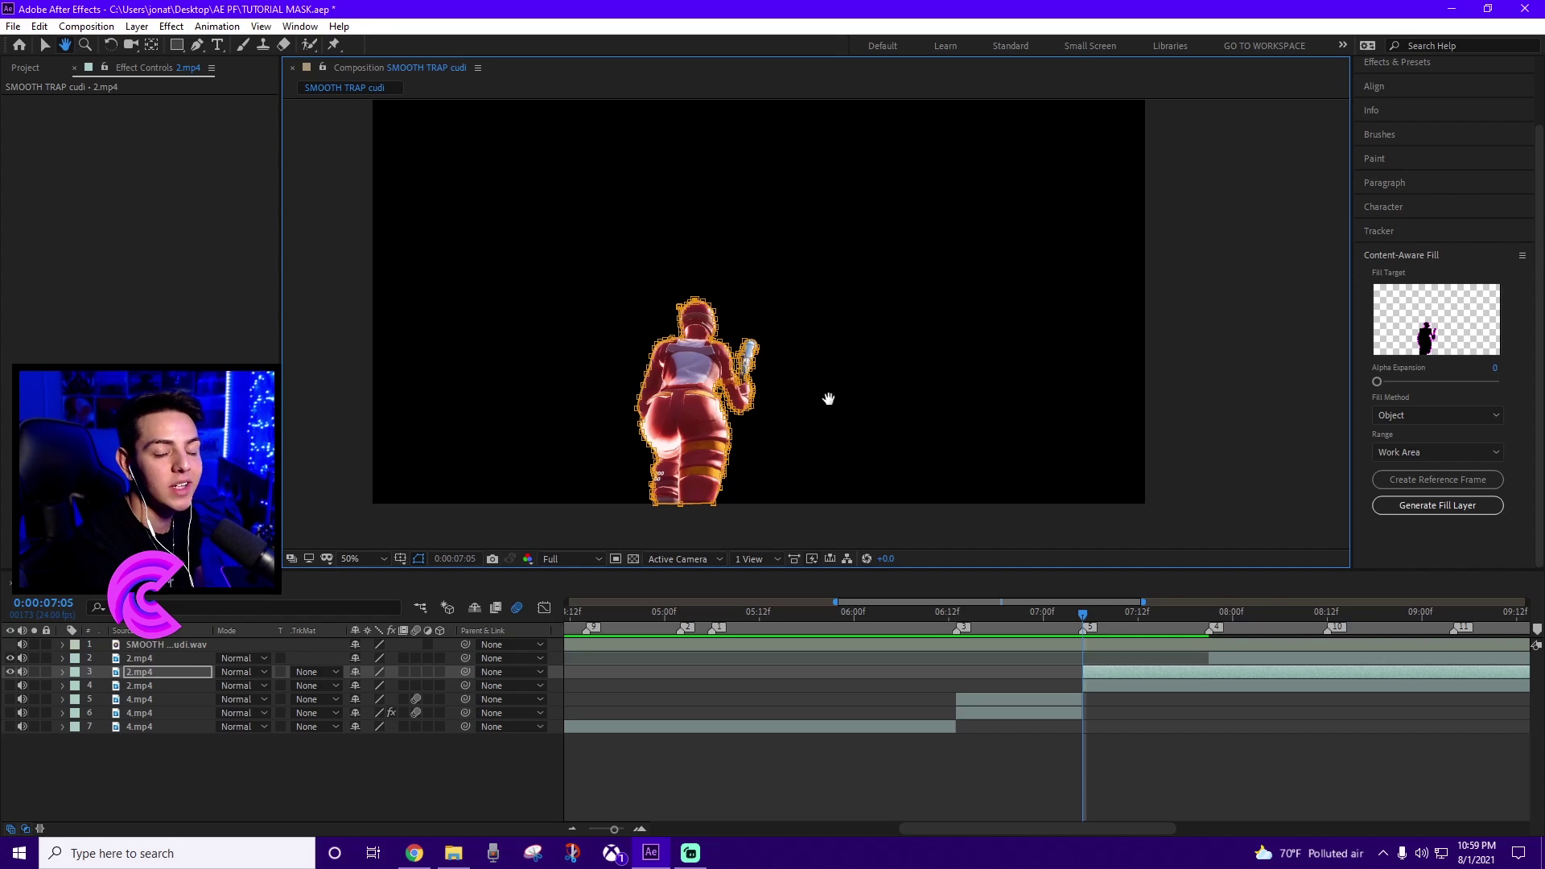
click(9, 686)
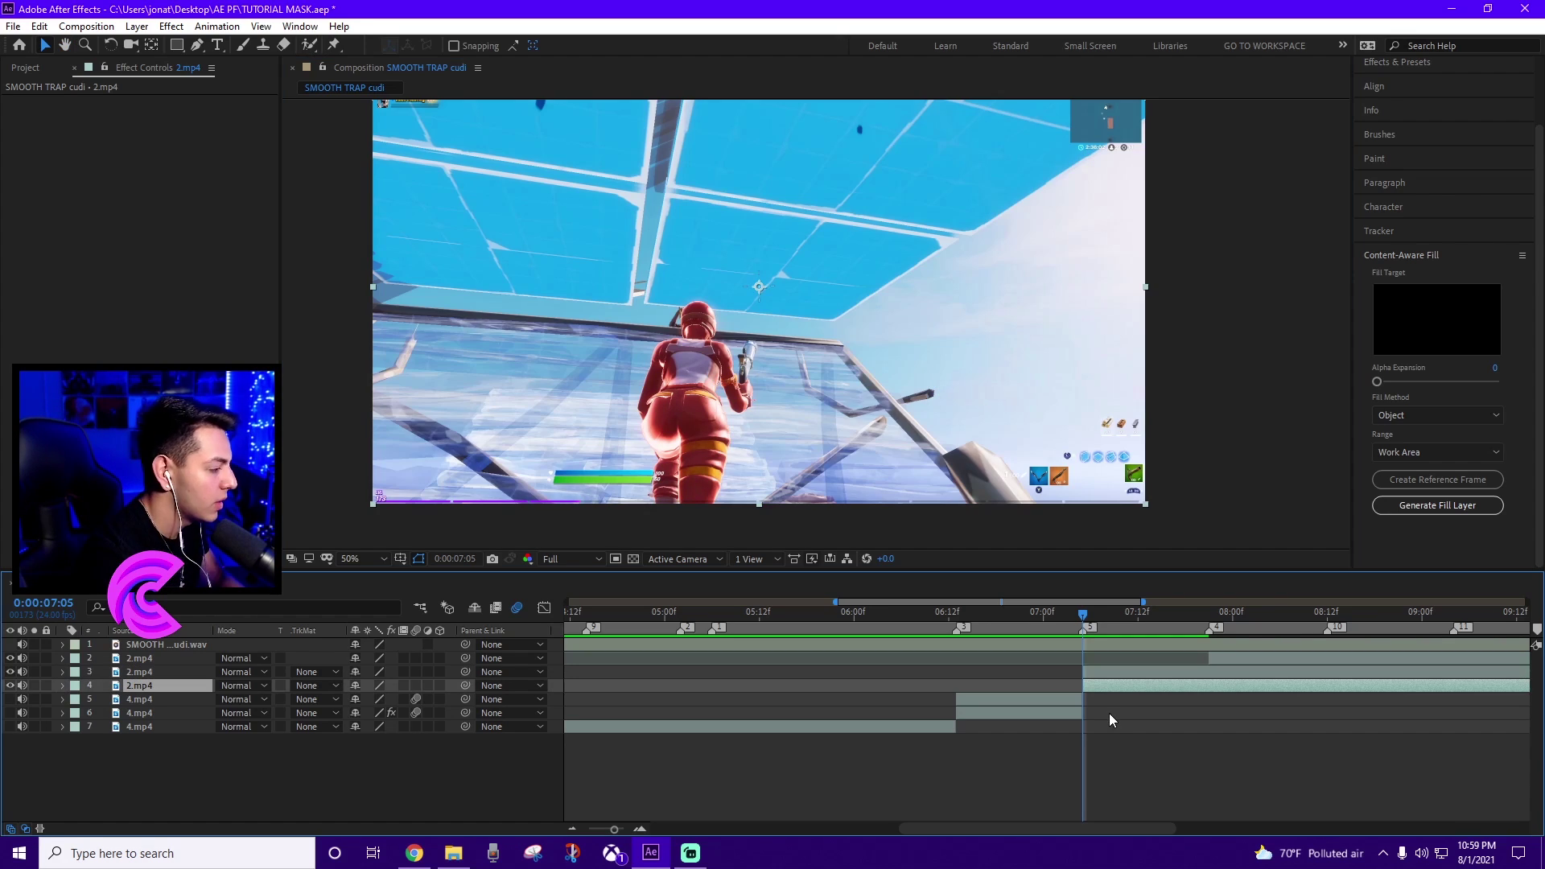
click(1108, 685)
Step: Keyframe the 2.mp4 clip's Position and Scale, setting Scale to 50% at 7:13
key(v)
key(s)
key(shift+p)
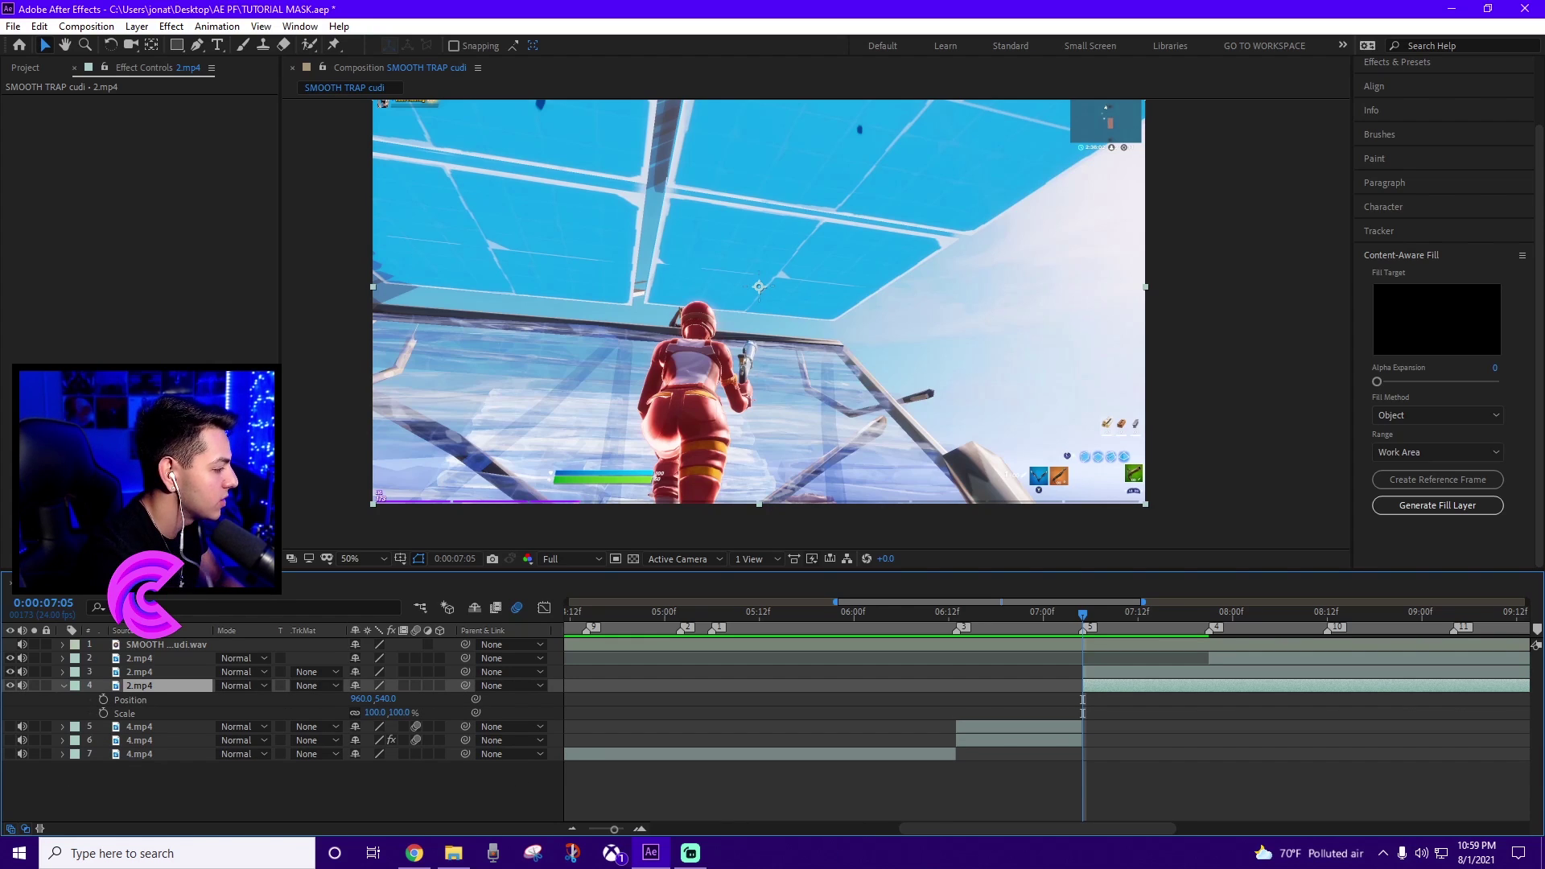
click(103, 699)
click(103, 713)
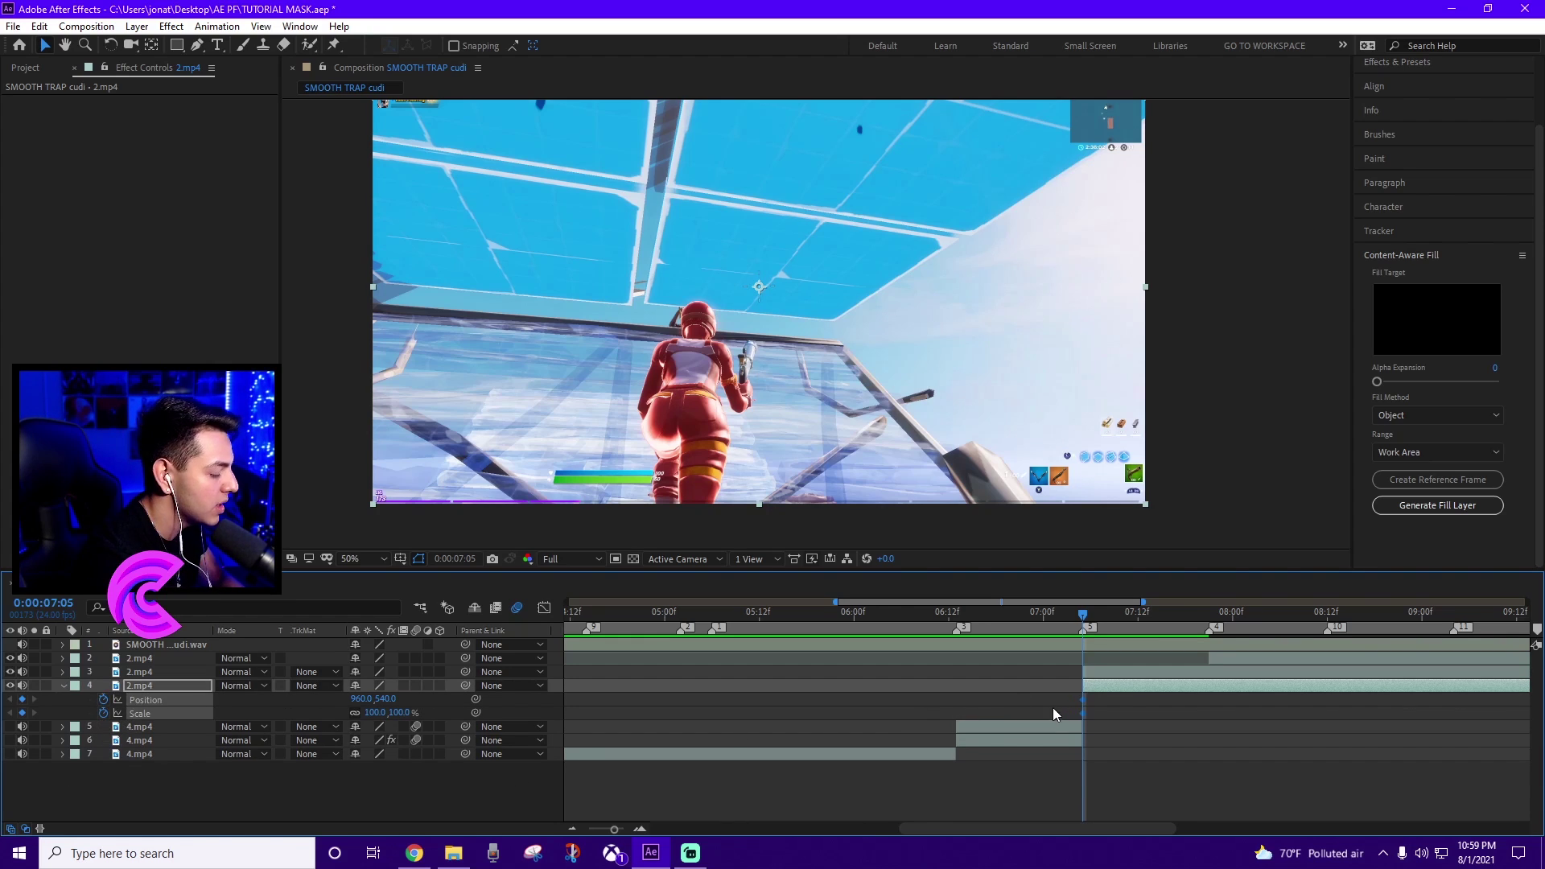
drag(1085, 707, 1221, 708)
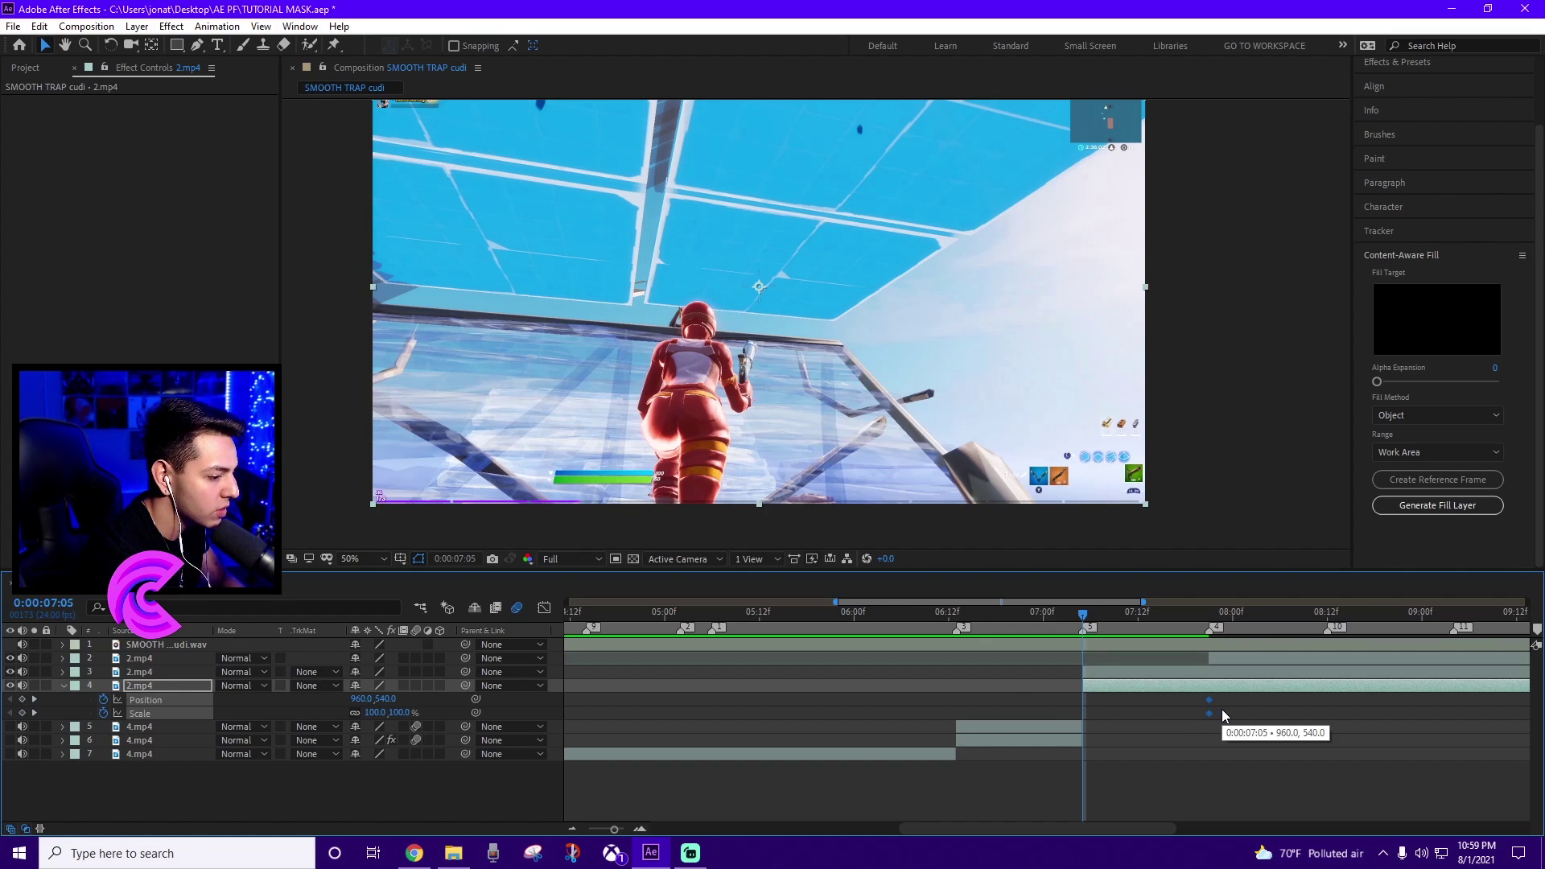
drag(1147, 614, 1156, 616)
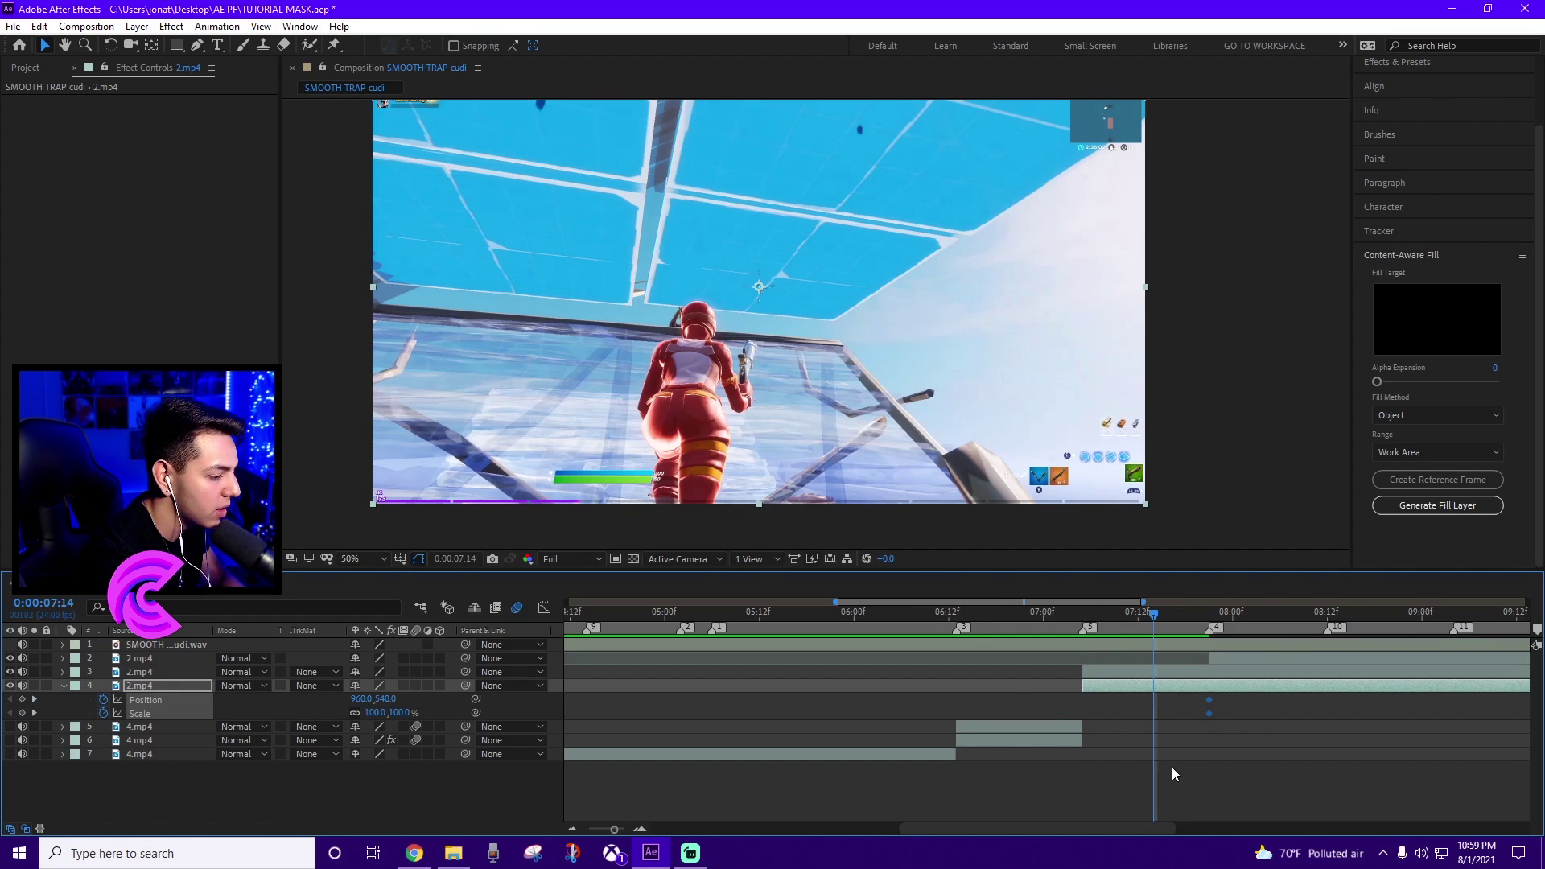
key(Page_Up)
click(1178, 799)
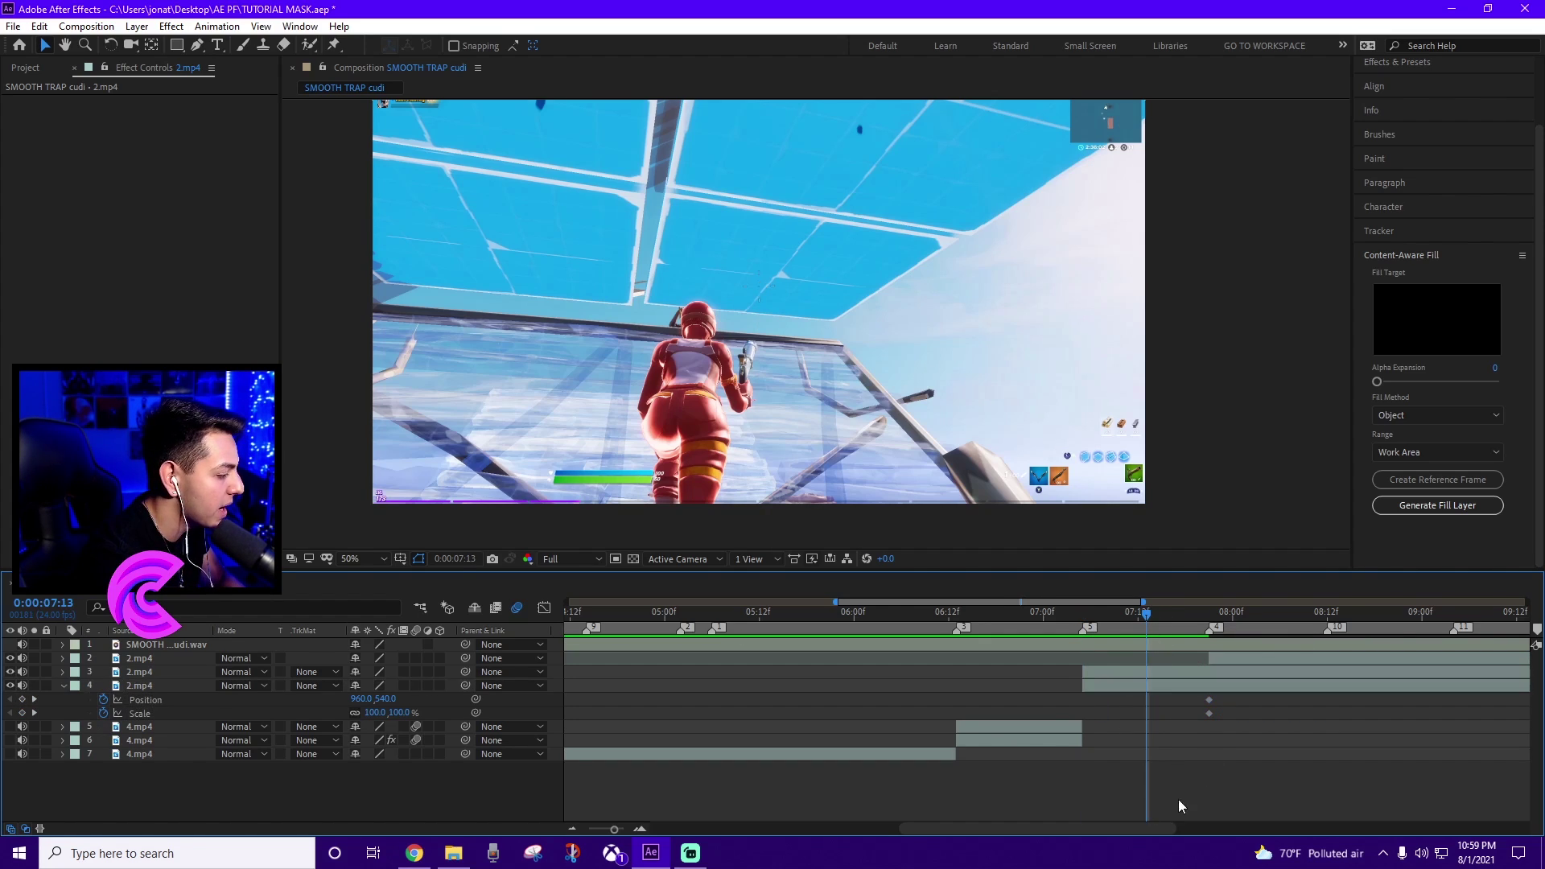
click(374, 712)
text(50)
key(Return)
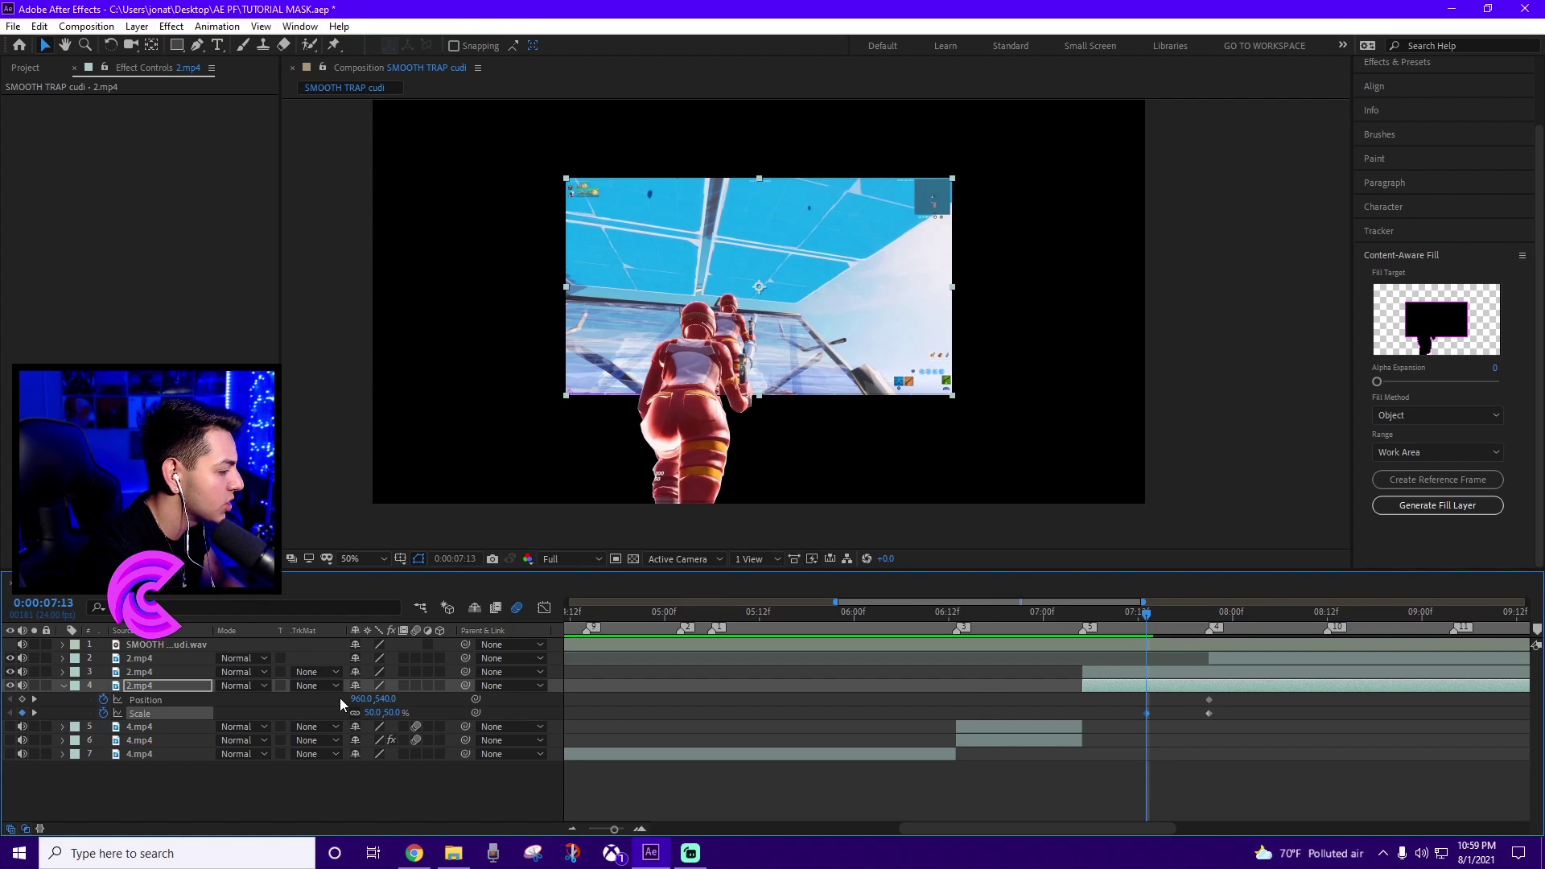
Step: Slide the clip in from the right to centre (960,540) at 7:13, reaching full size by 7:21
drag(360, 698, 961, 699)
click(1146, 713)
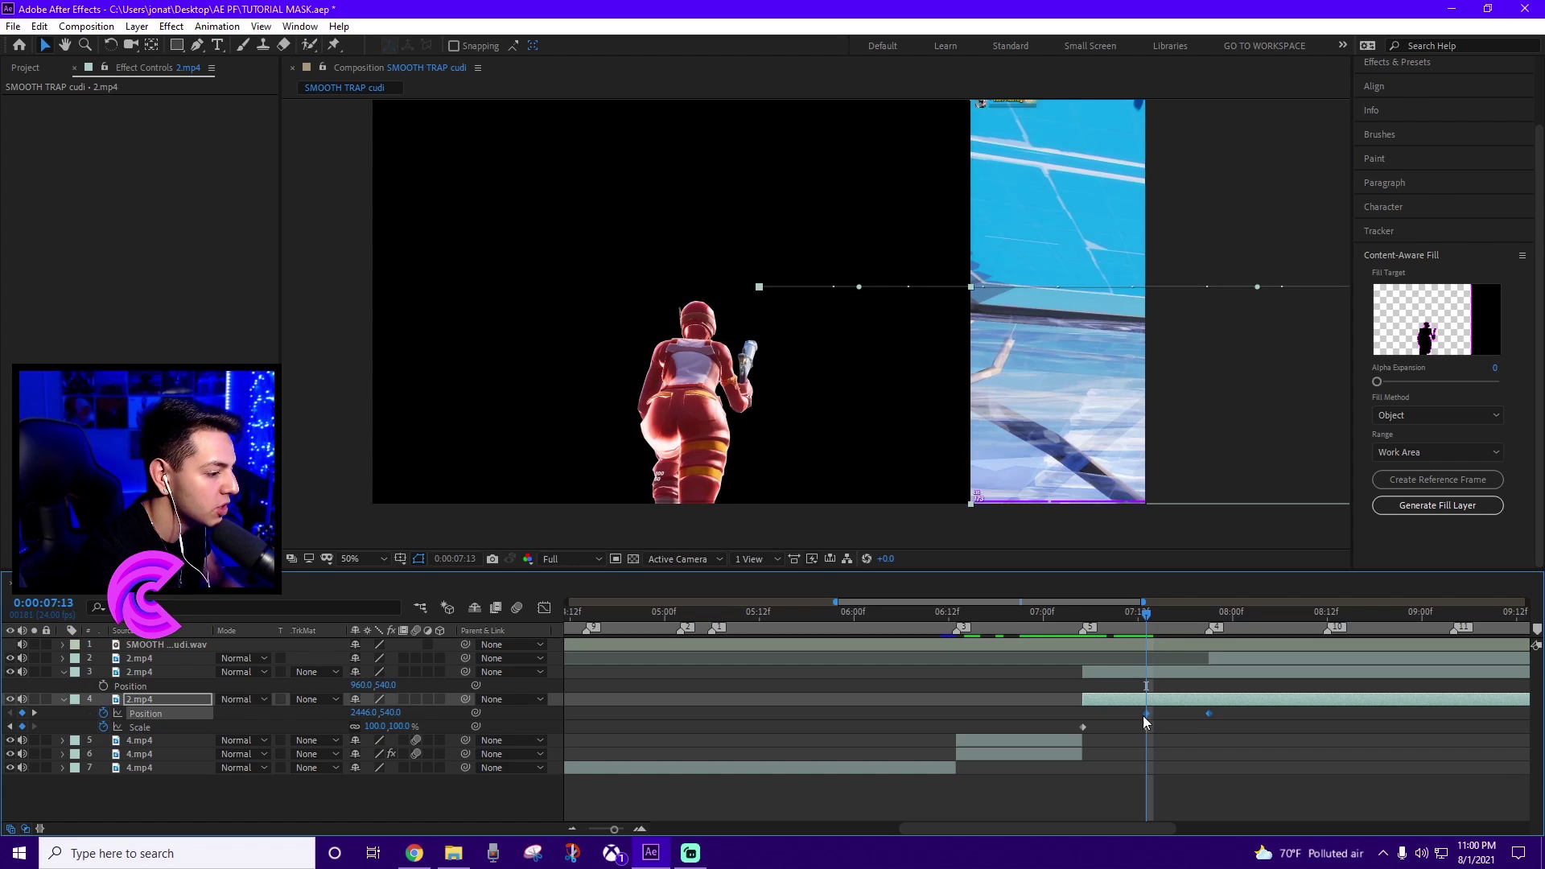
drag(1145, 713, 1083, 713)
drag(1208, 713, 1146, 728)
click(1081, 727)
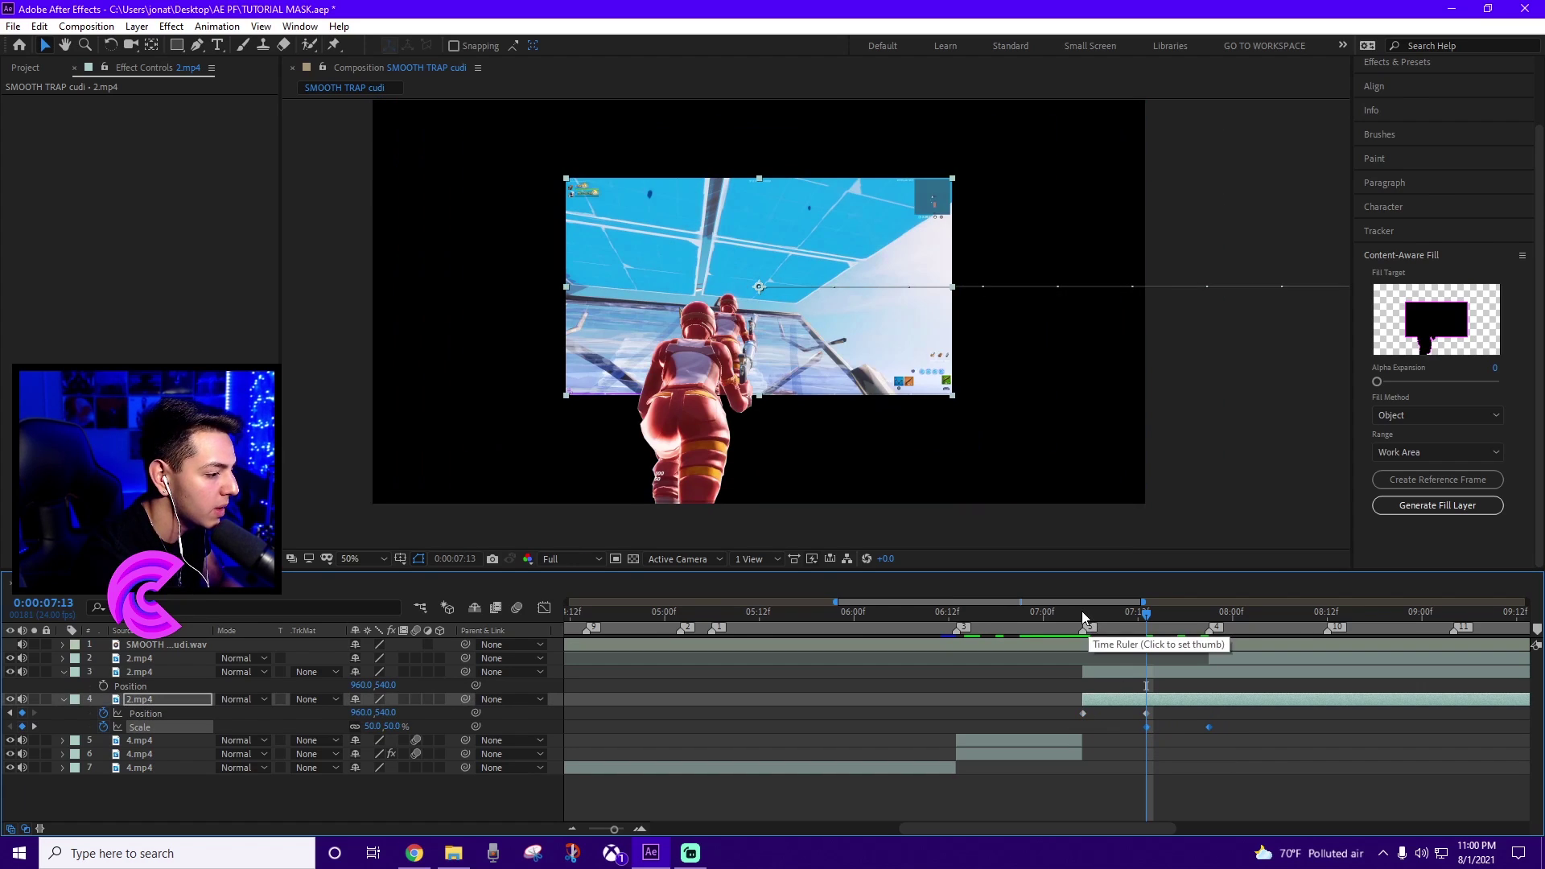
drag(1083, 618, 1209, 644)
click(1241, 741)
drag(1246, 711, 1047, 726)
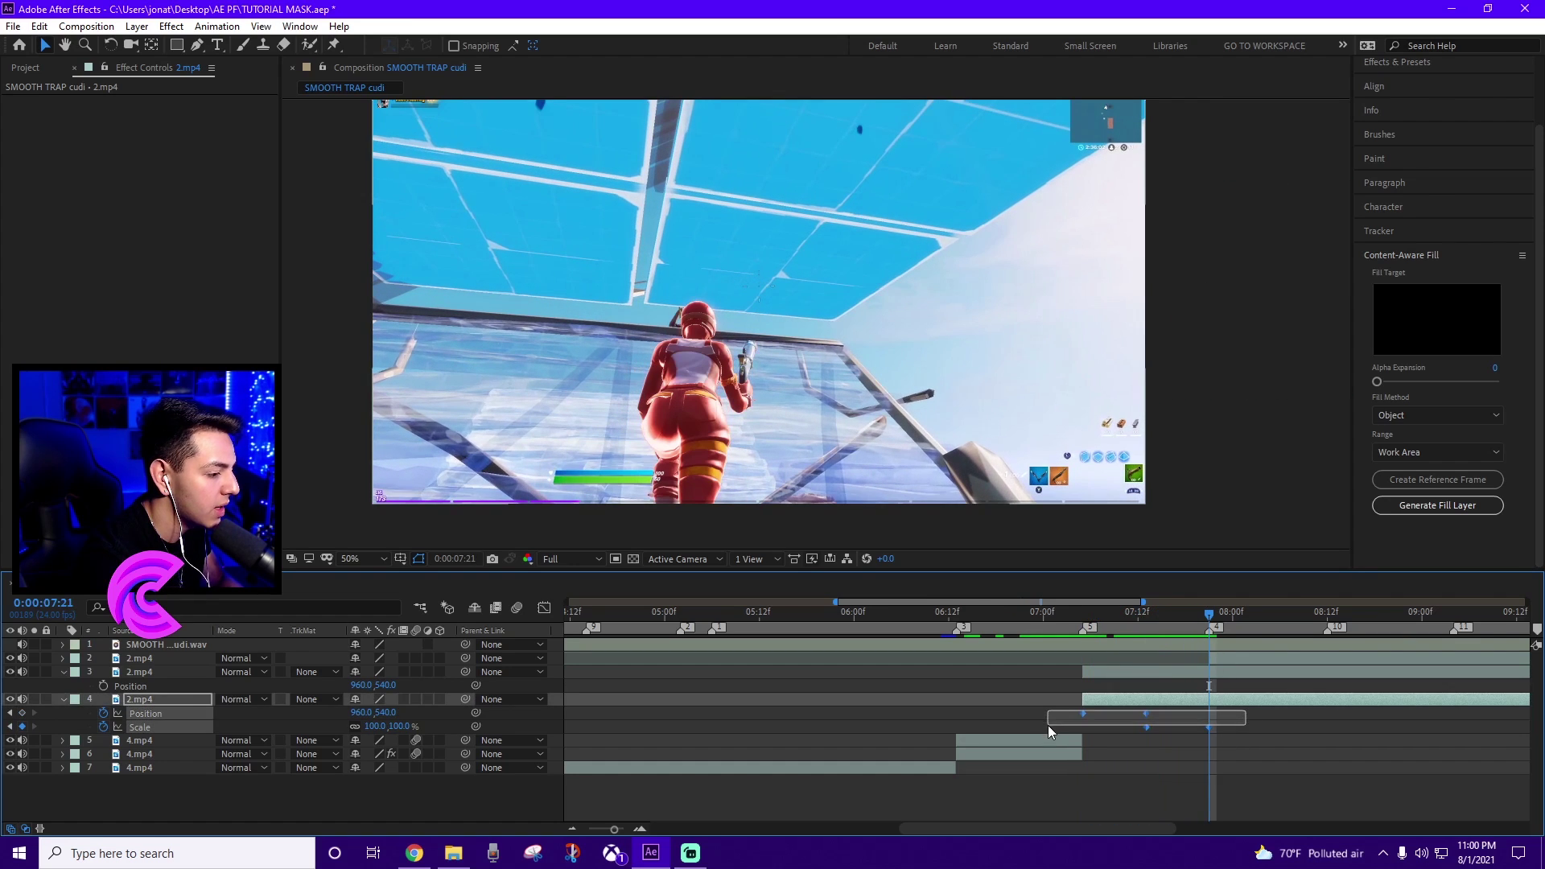
Step: Apply Easy Ease to the keyframes and make the Position slide start fast and settle slowly
right_click(1147, 727)
mouse_move(1185, 718)
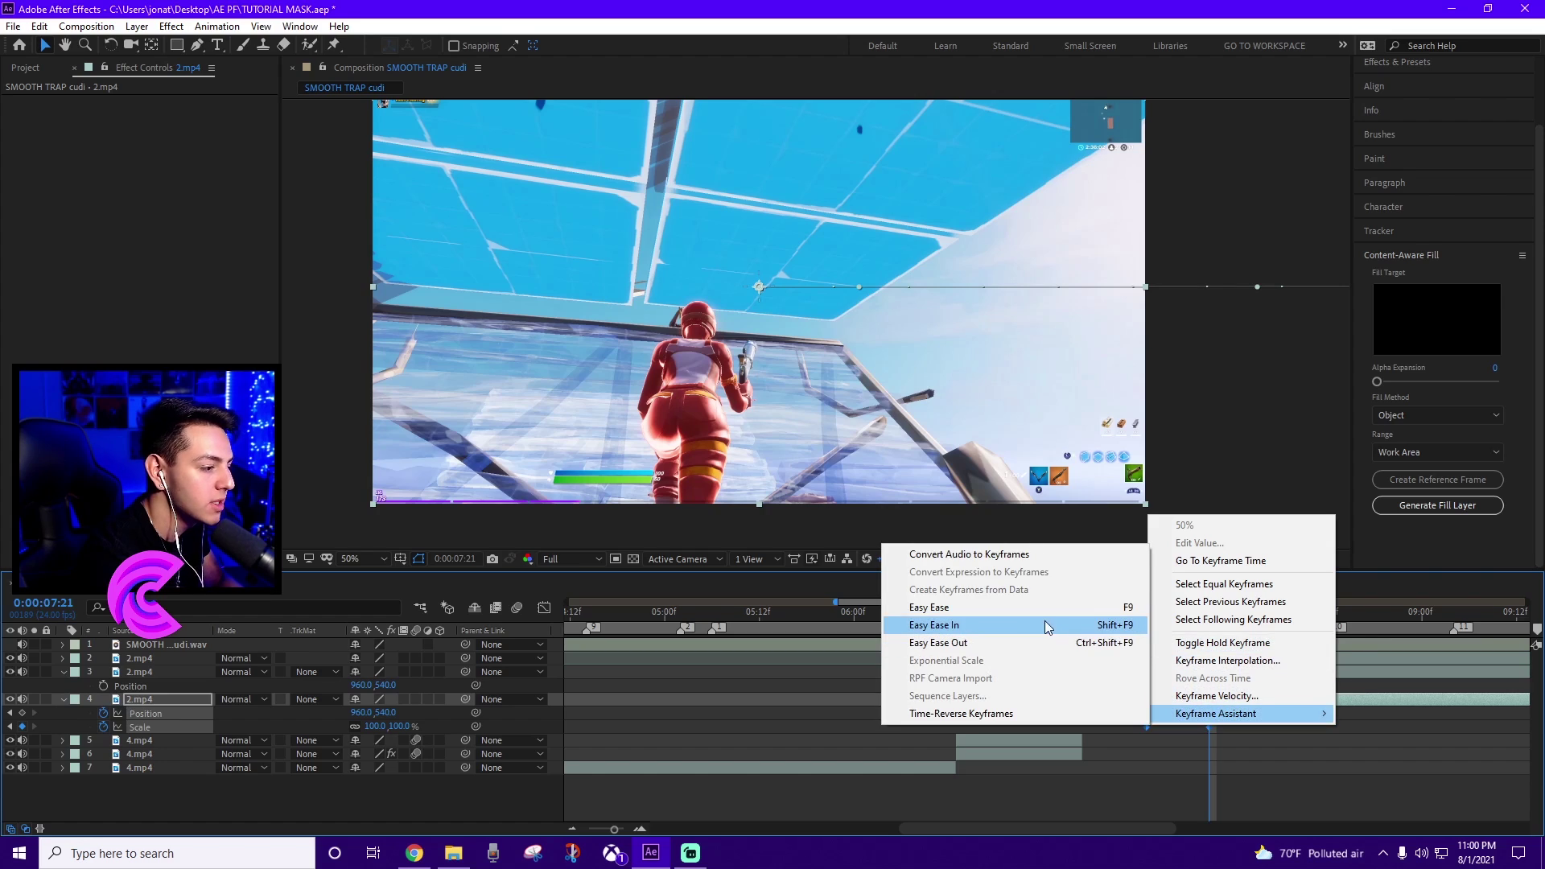
click(1035, 613)
click(1083, 713)
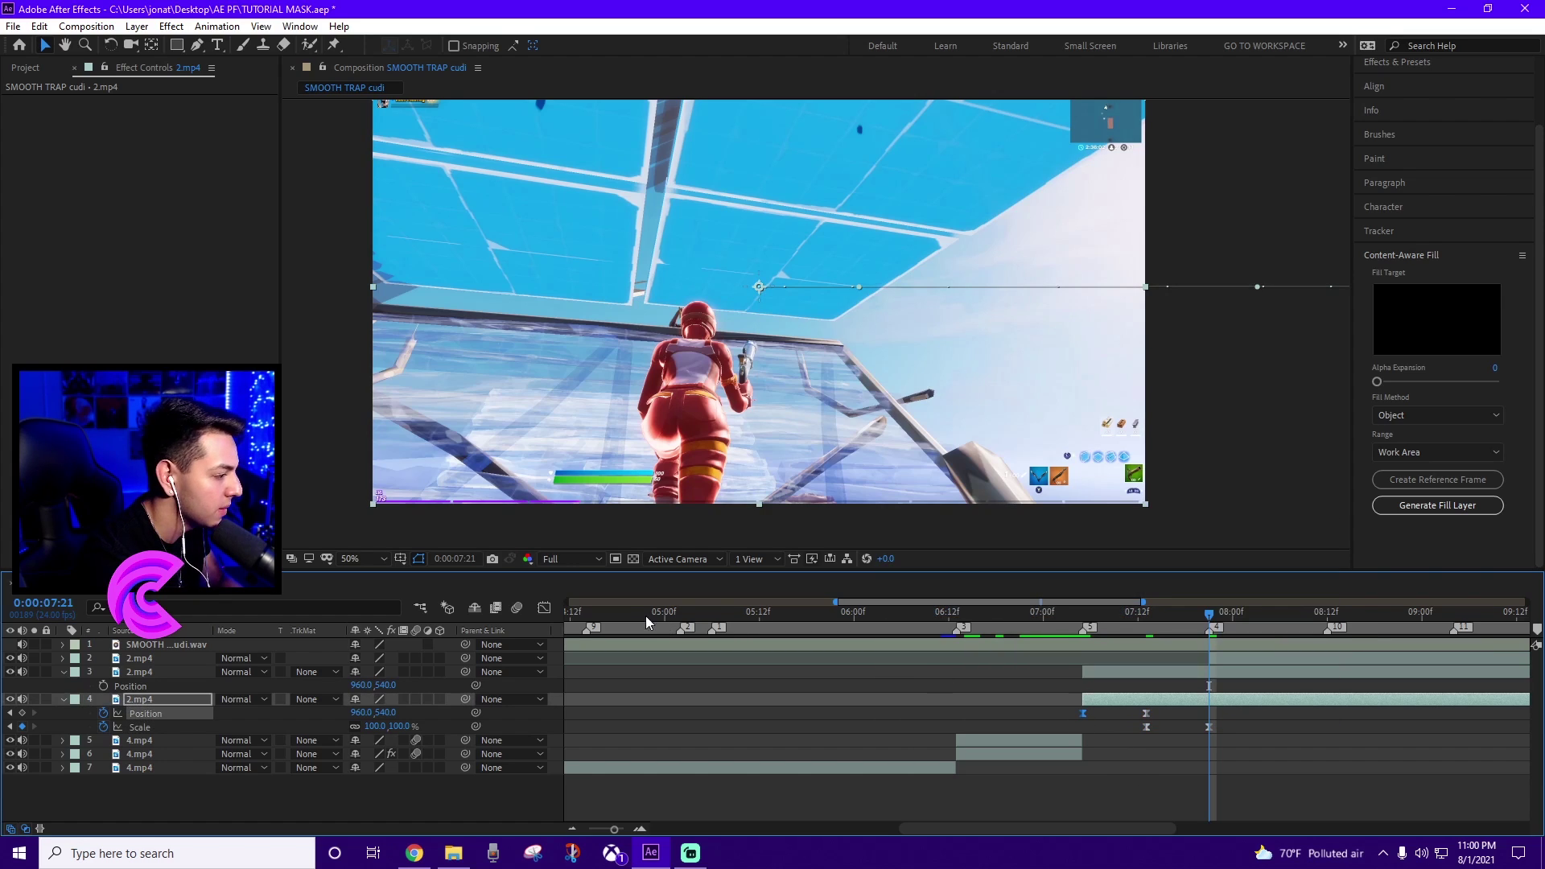
key(shift+F3)
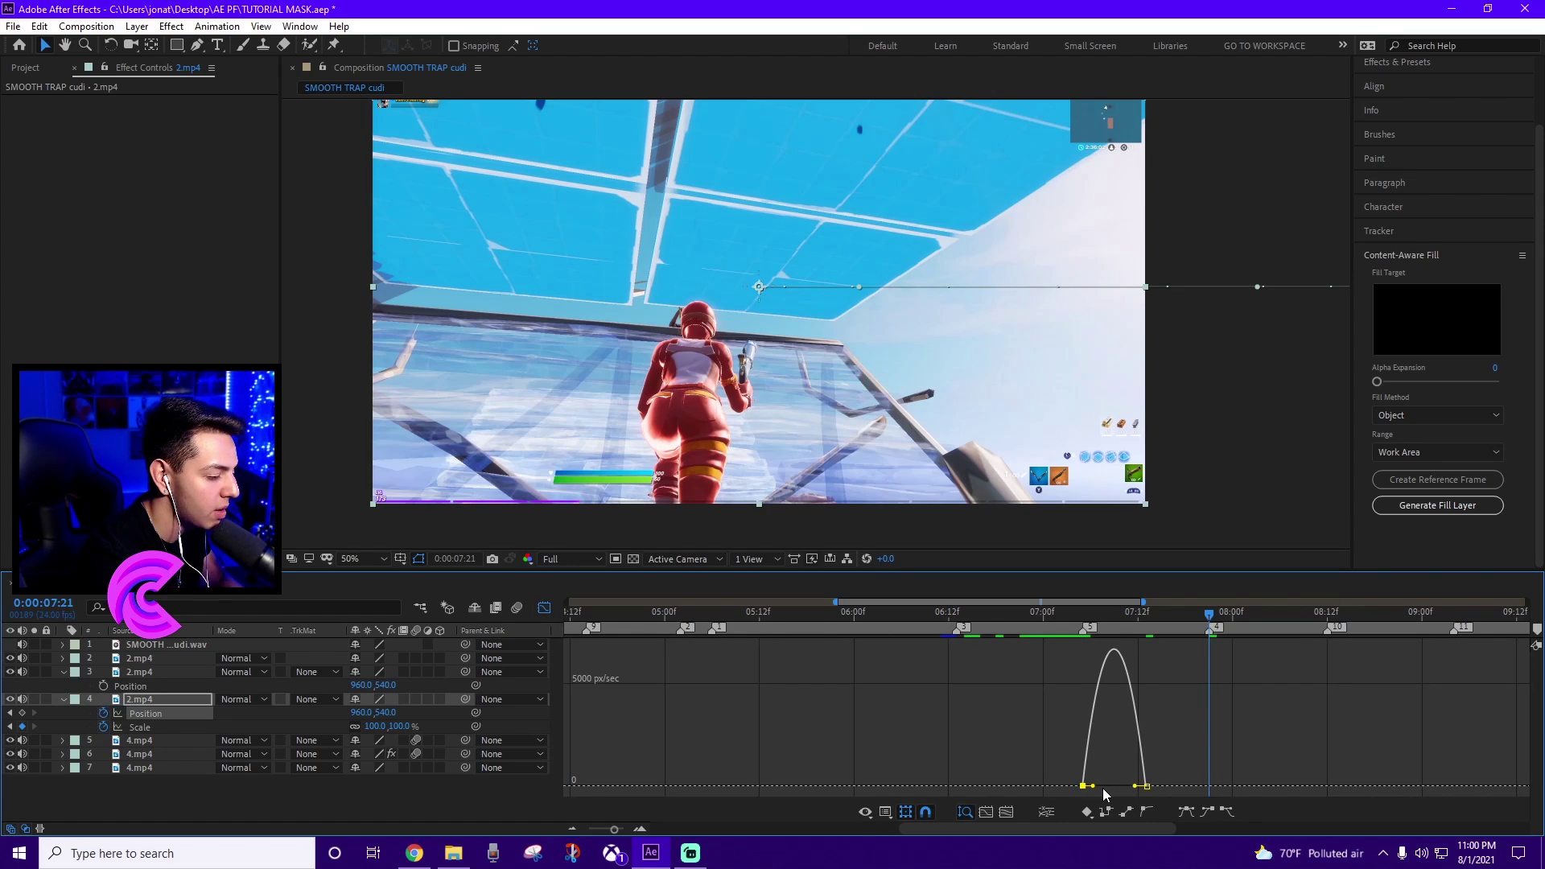
drag(1097, 790, 1087, 660)
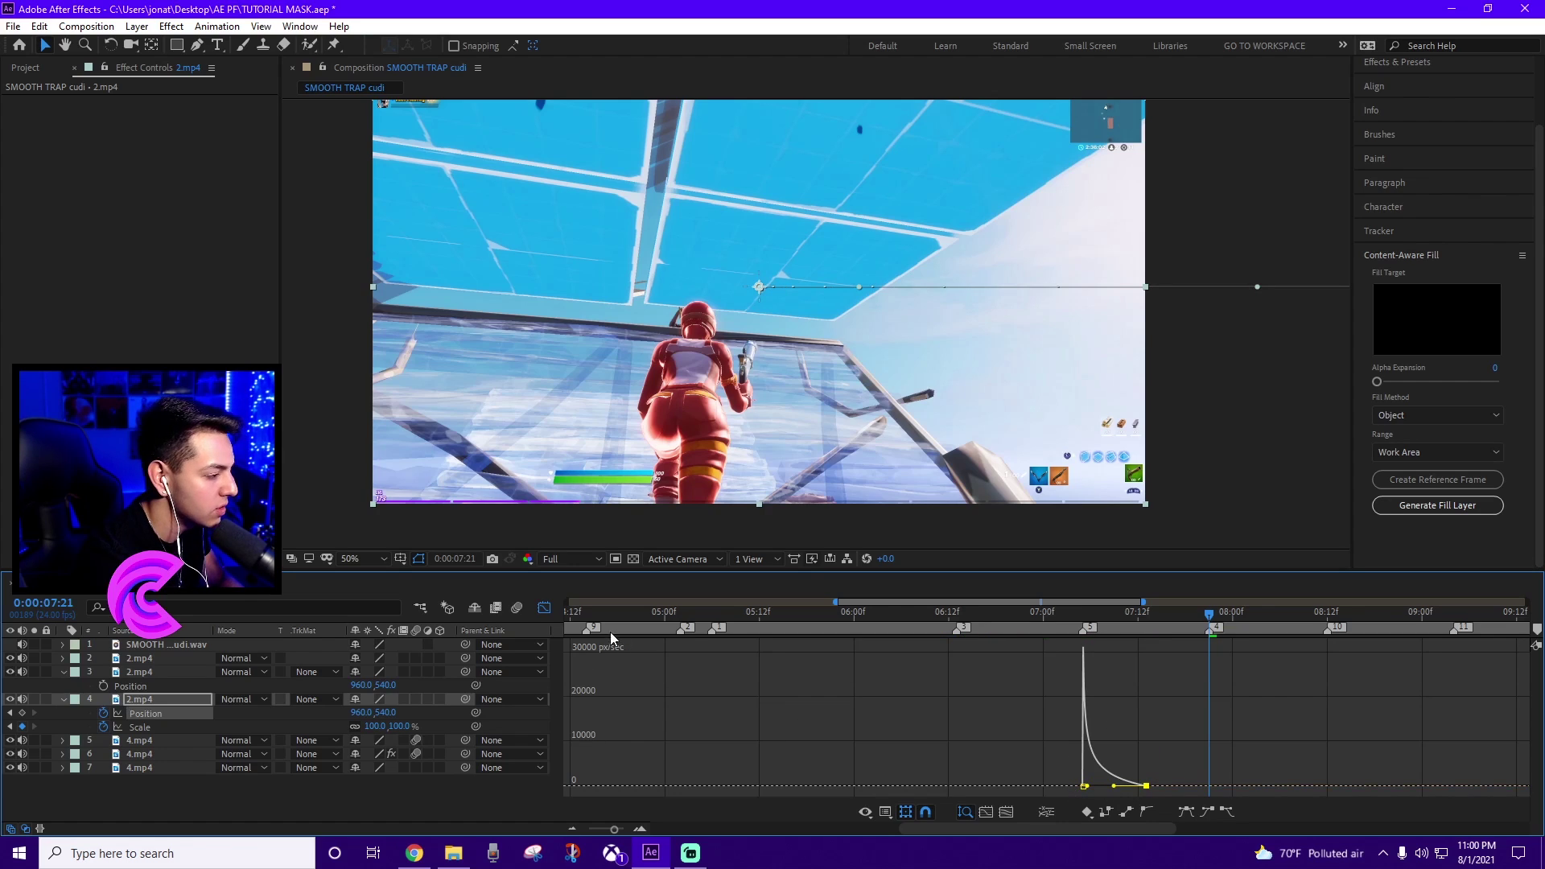
click(544, 607)
Step: Sharpen the Scale speed curve so the zoom accelerates into the 7:21 keyframe
click(1151, 726)
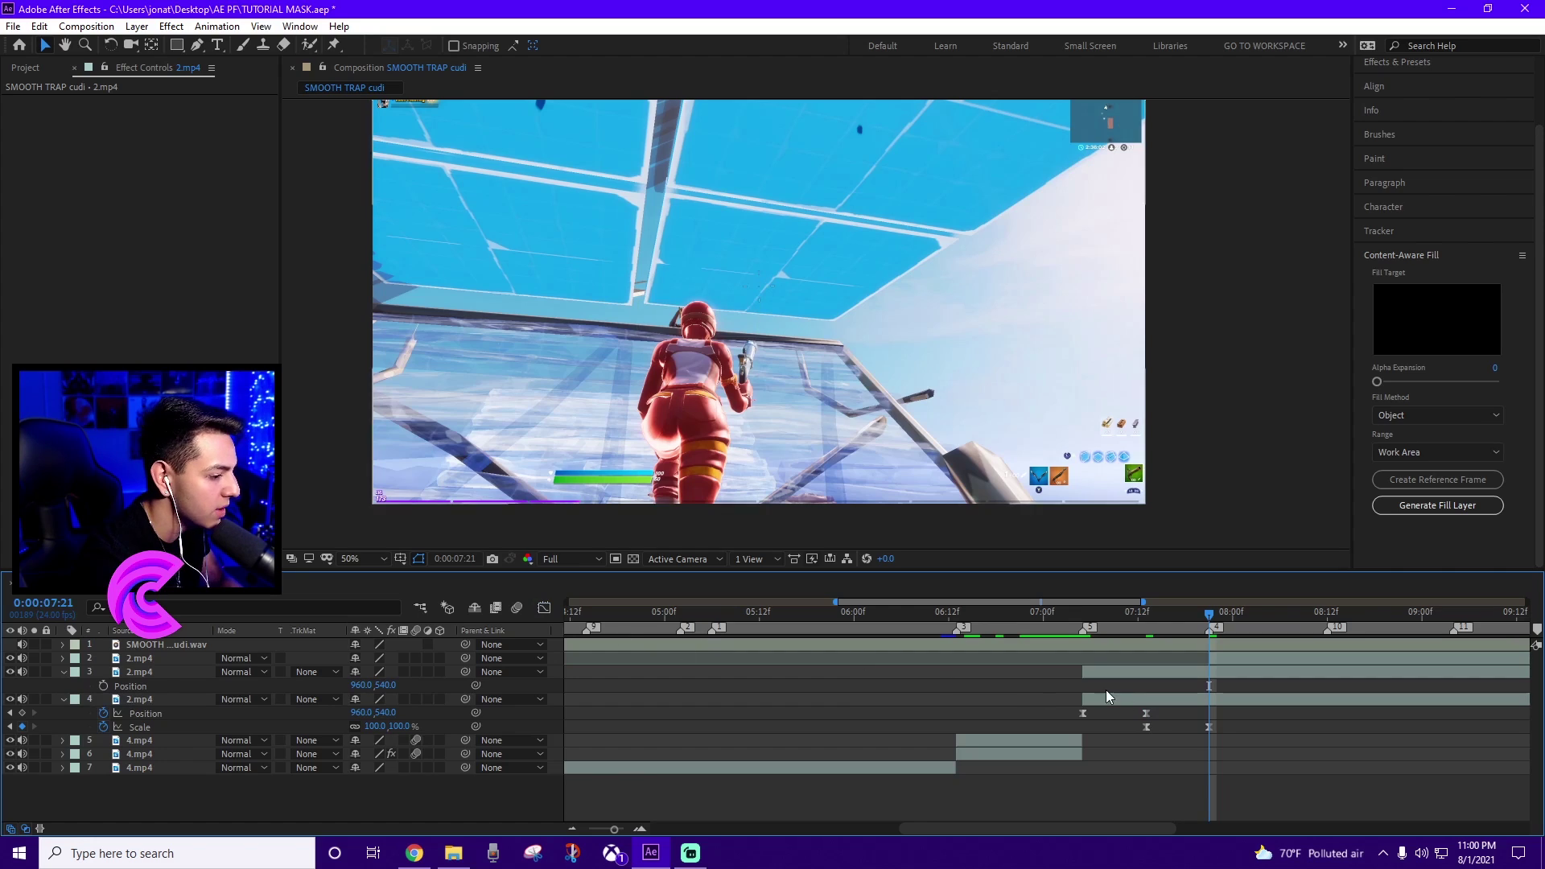
click(1147, 728)
key(shift+F3)
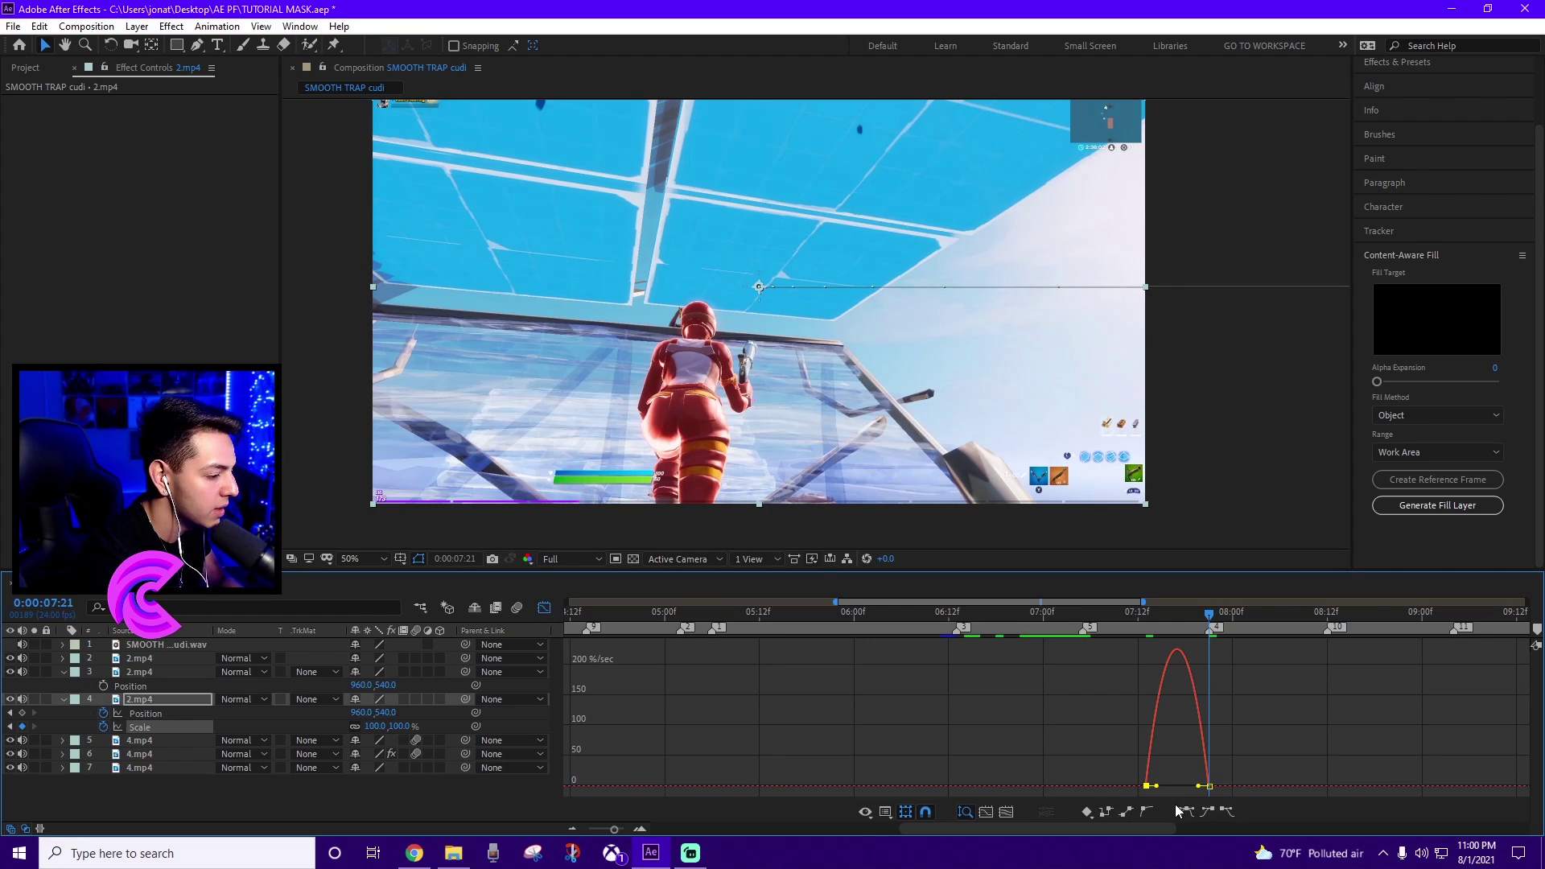
drag(1200, 786, 1206, 786)
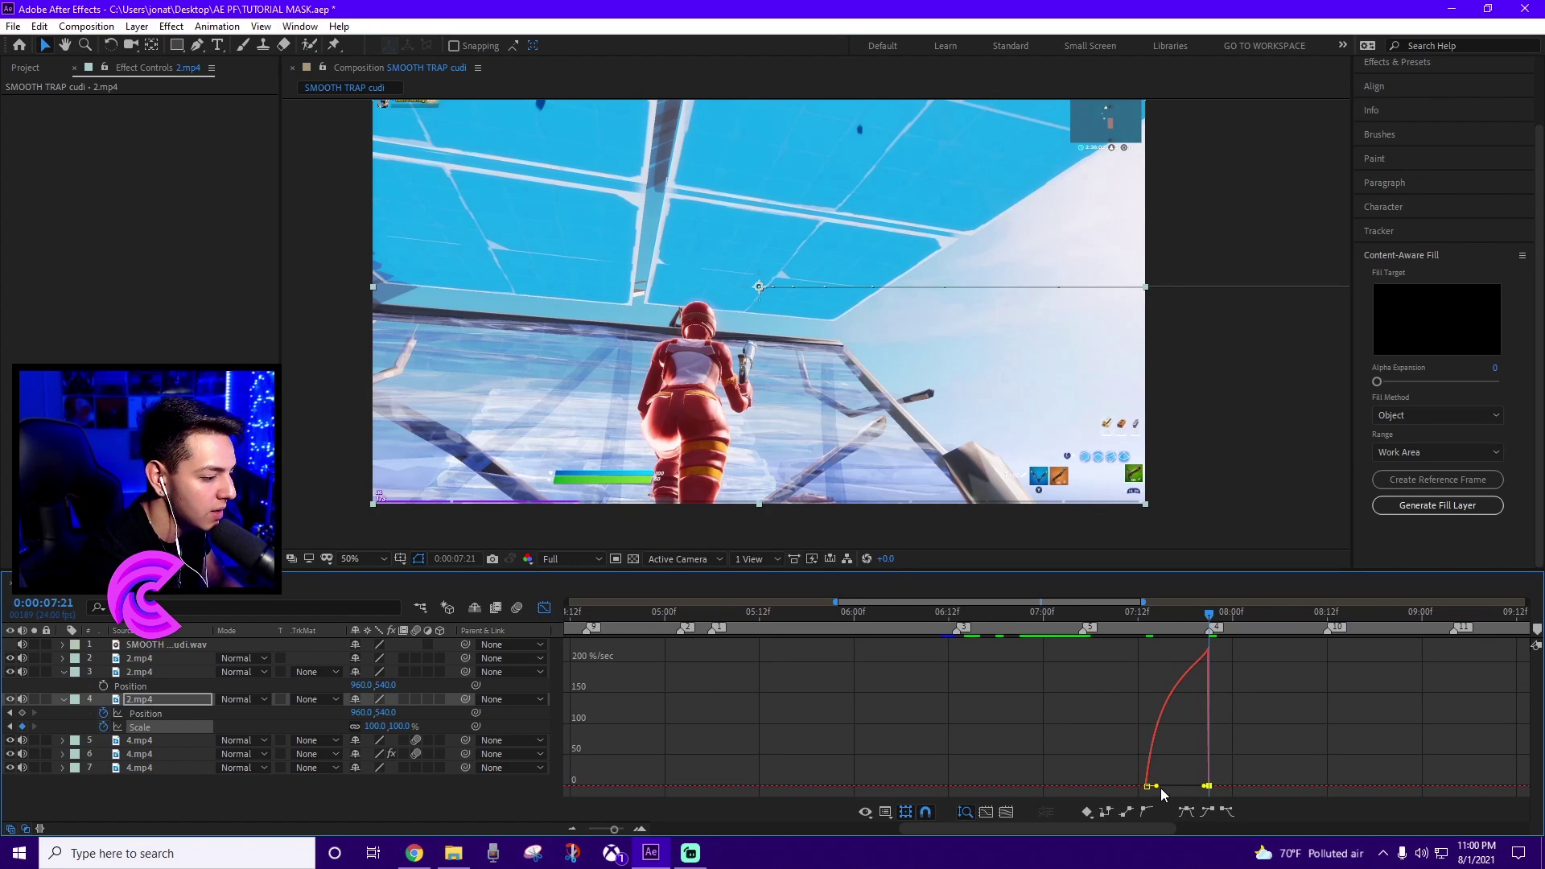
drag(1180, 794, 1211, 786)
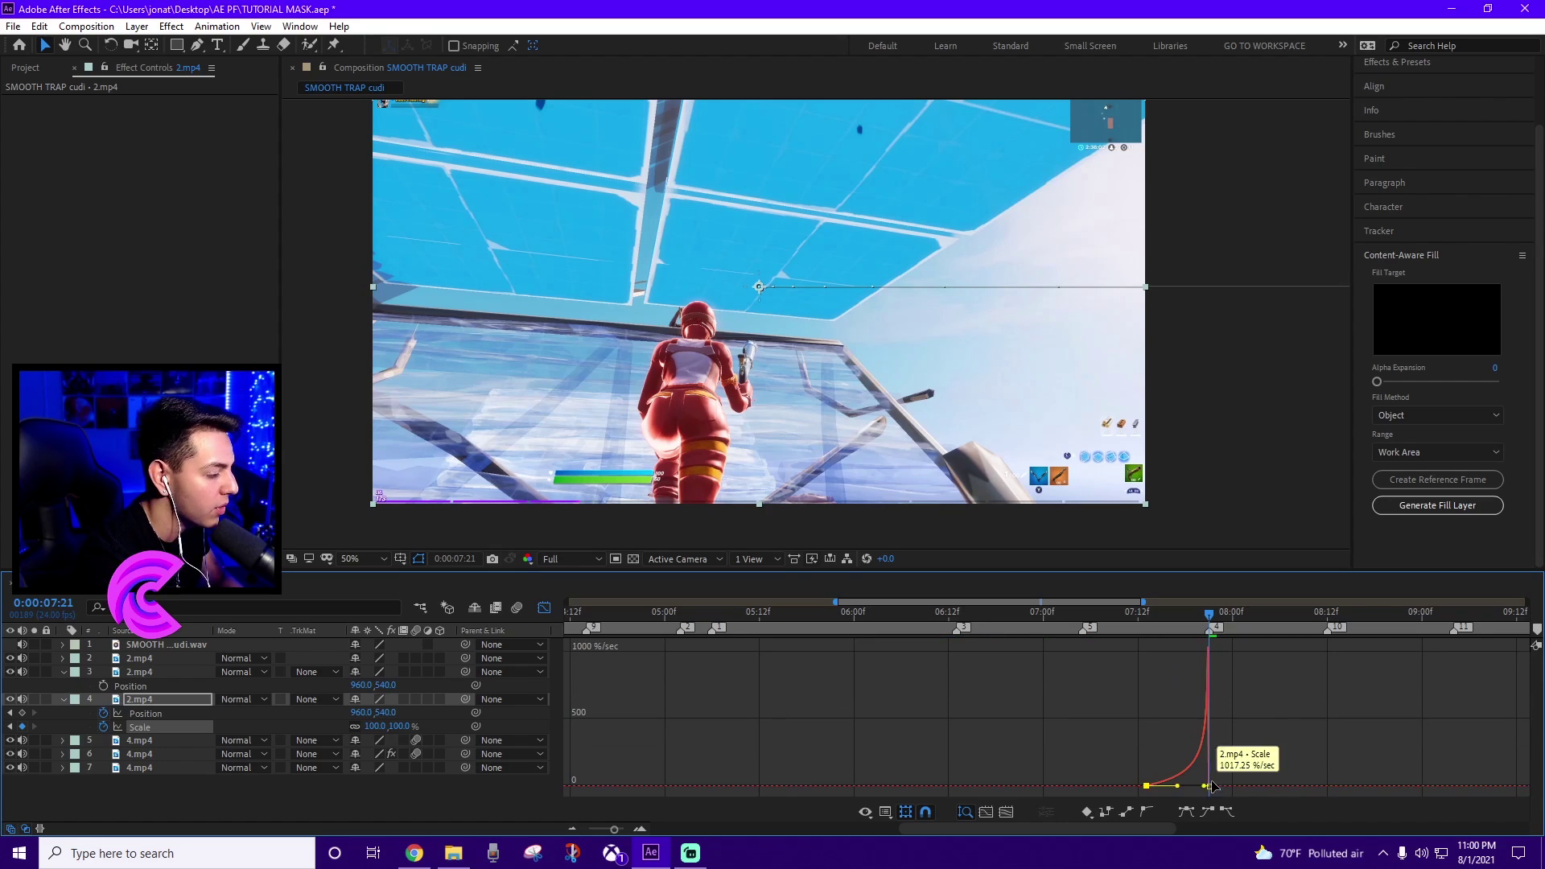
click(545, 609)
Step: Enable motion blur on the 2.mp4 clip, collapse layers 3 and 4, and save
click(415, 672)
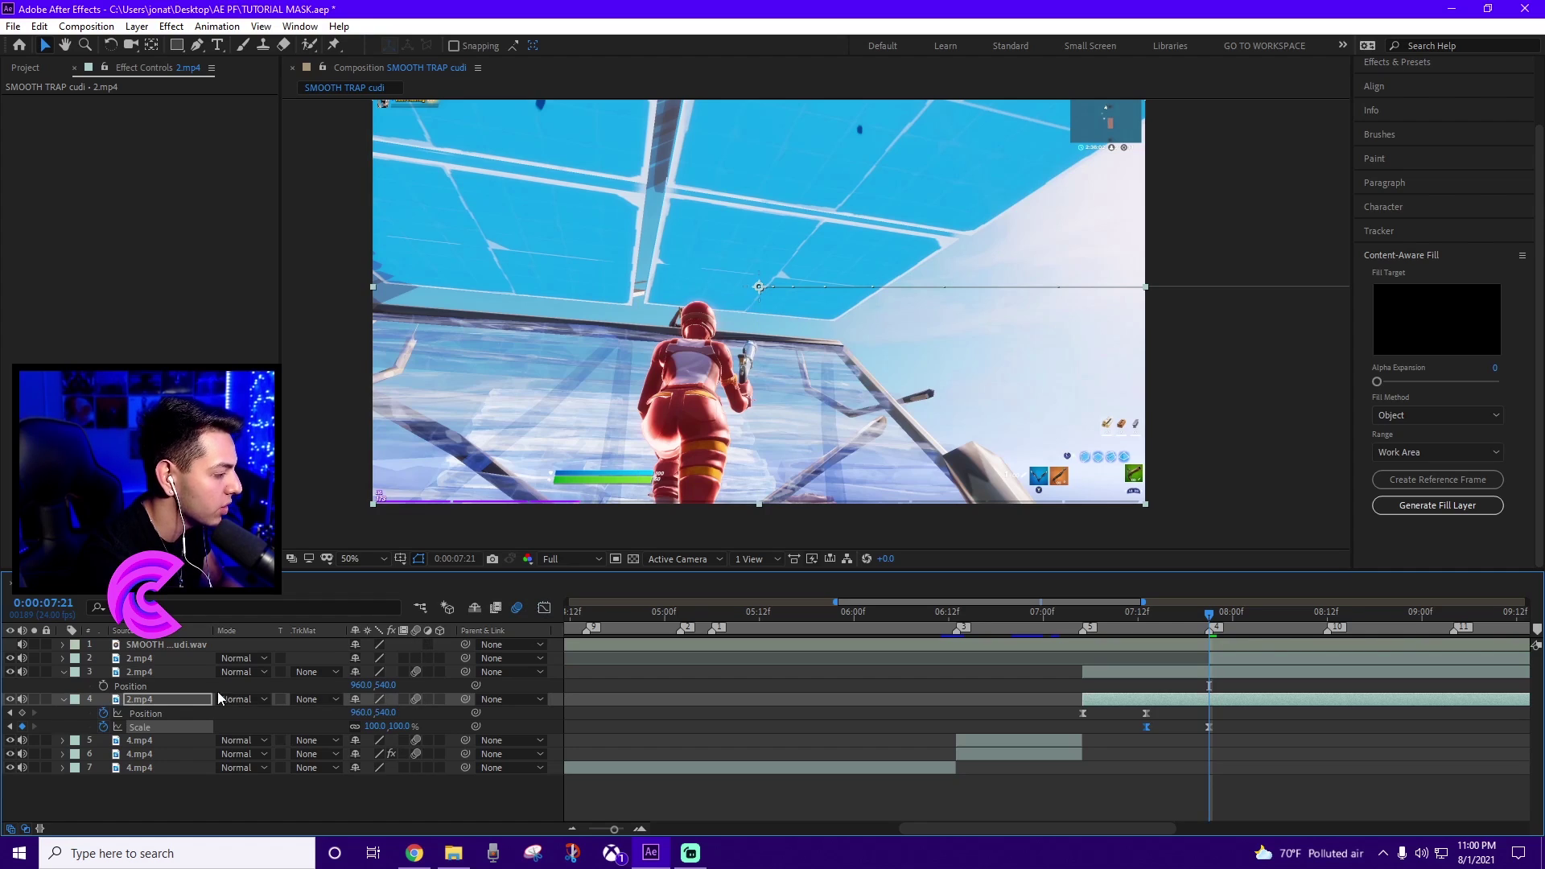
click(63, 673)
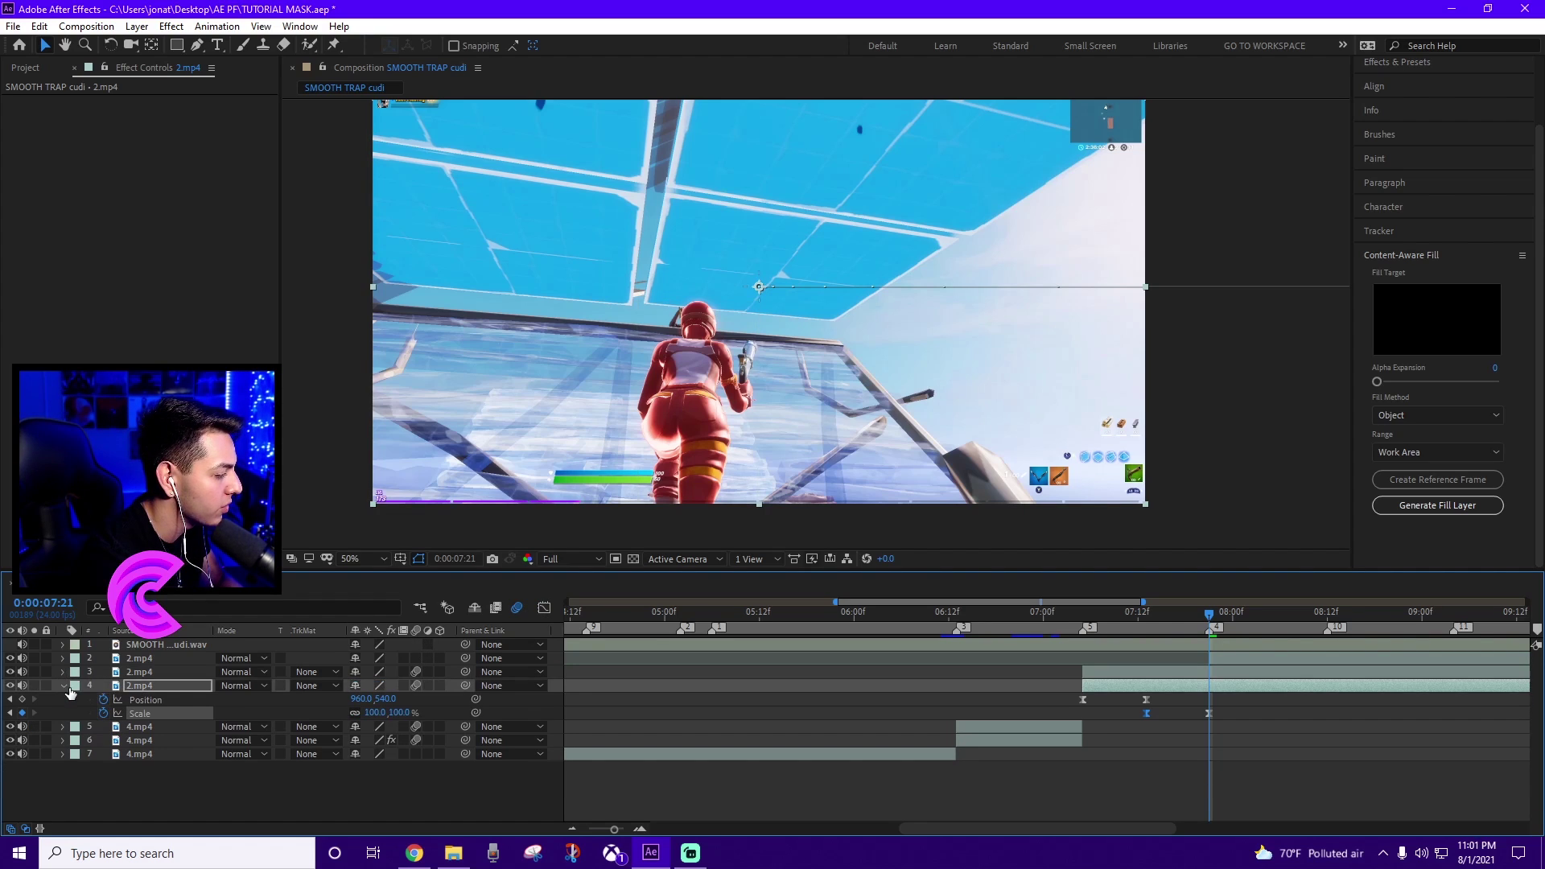
click(62, 686)
key(ctrl+space)
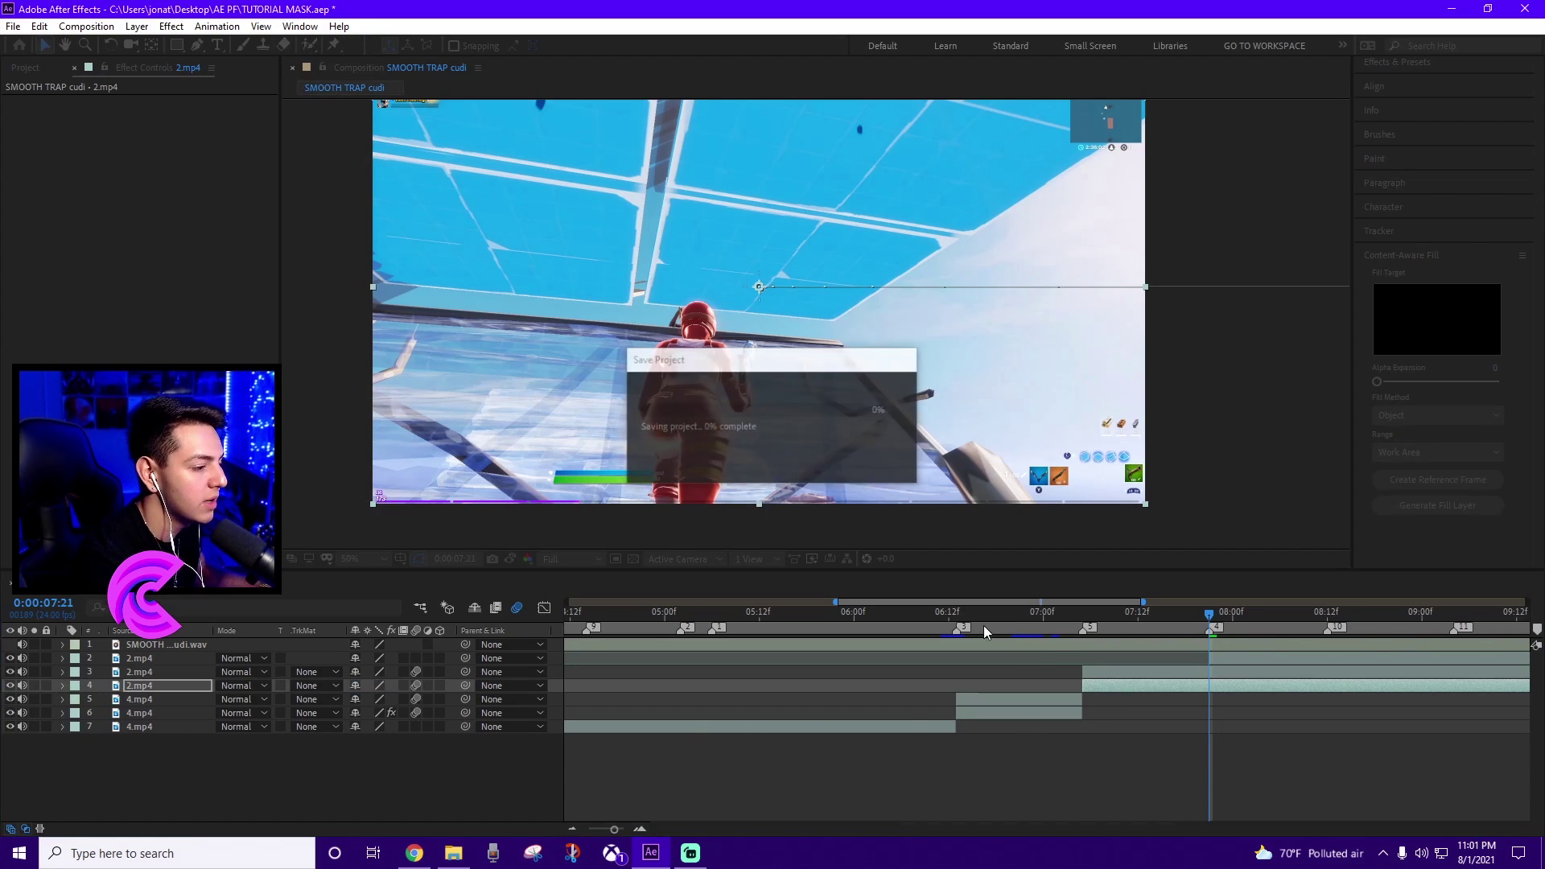
key(Return)
click(967, 626)
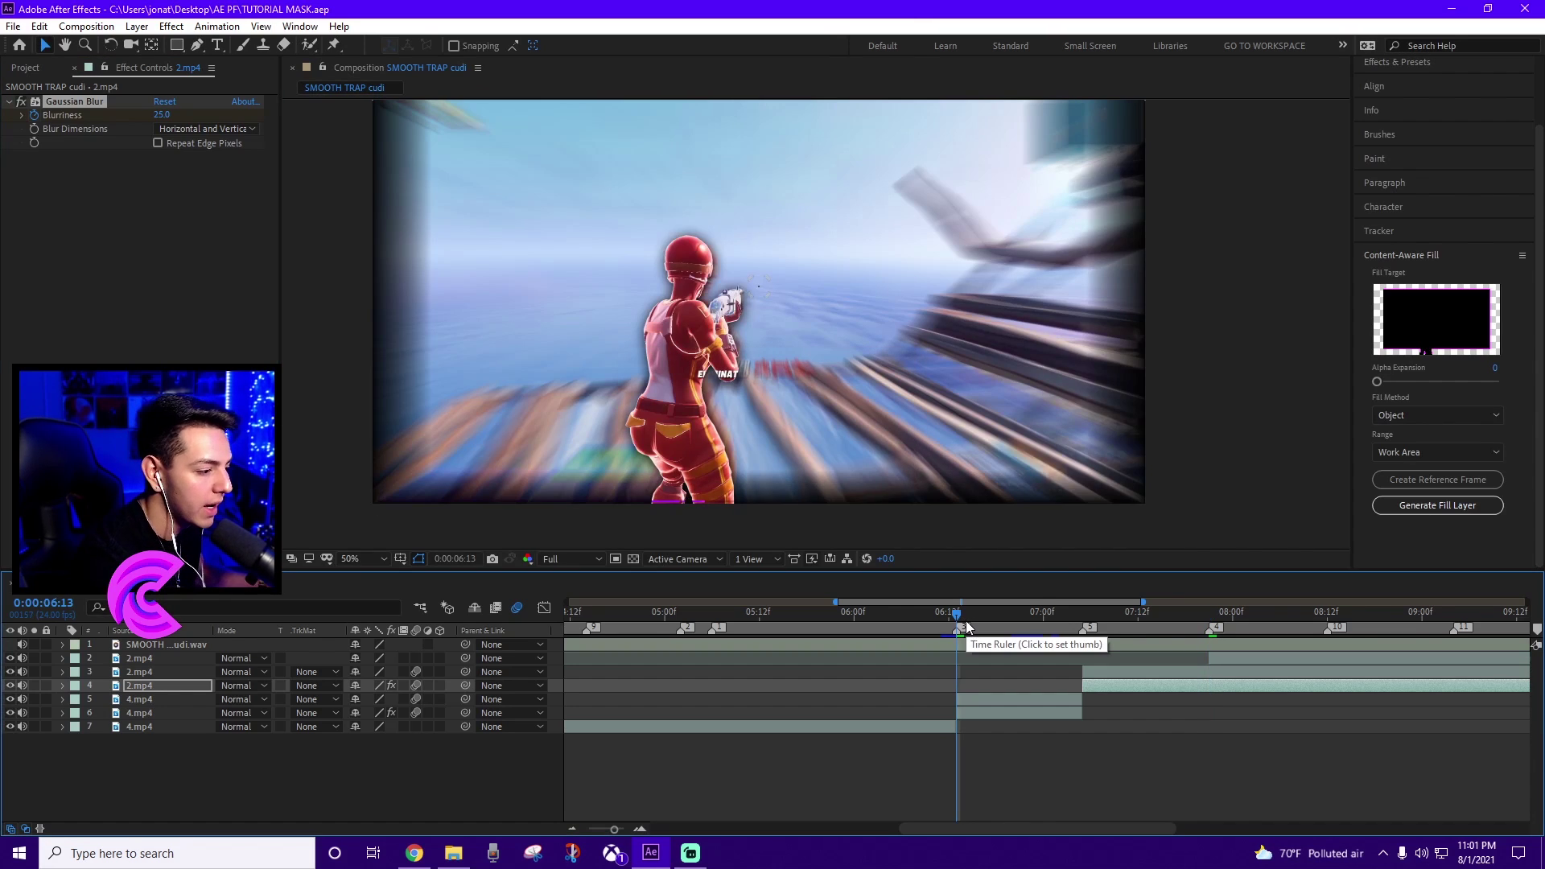
Step: Play back the zoom-out transition preview and return to 7:13
key(space)
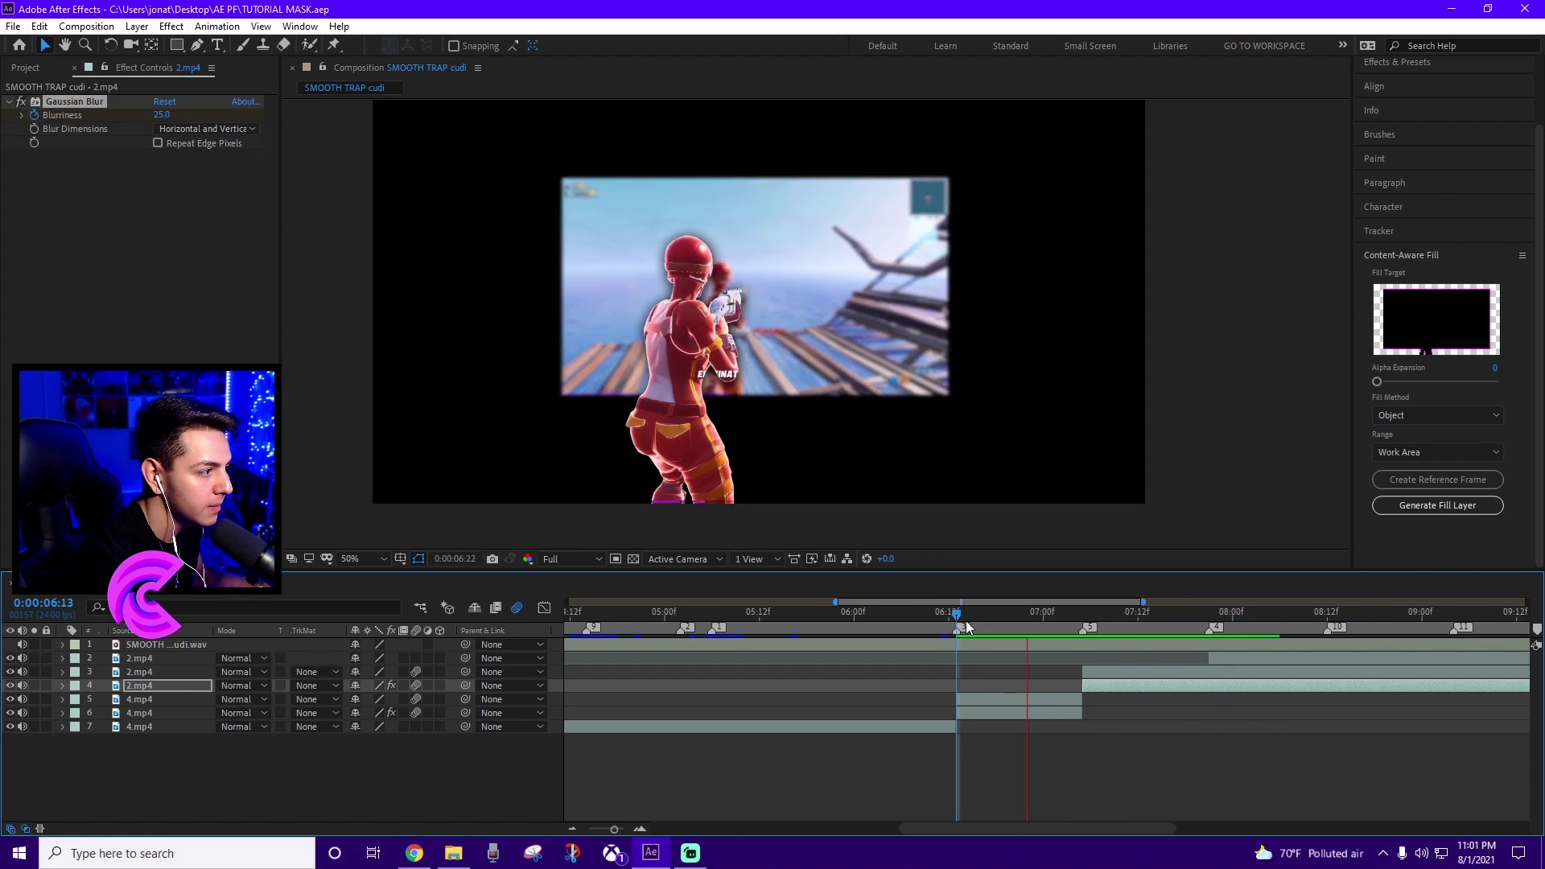
key(space)
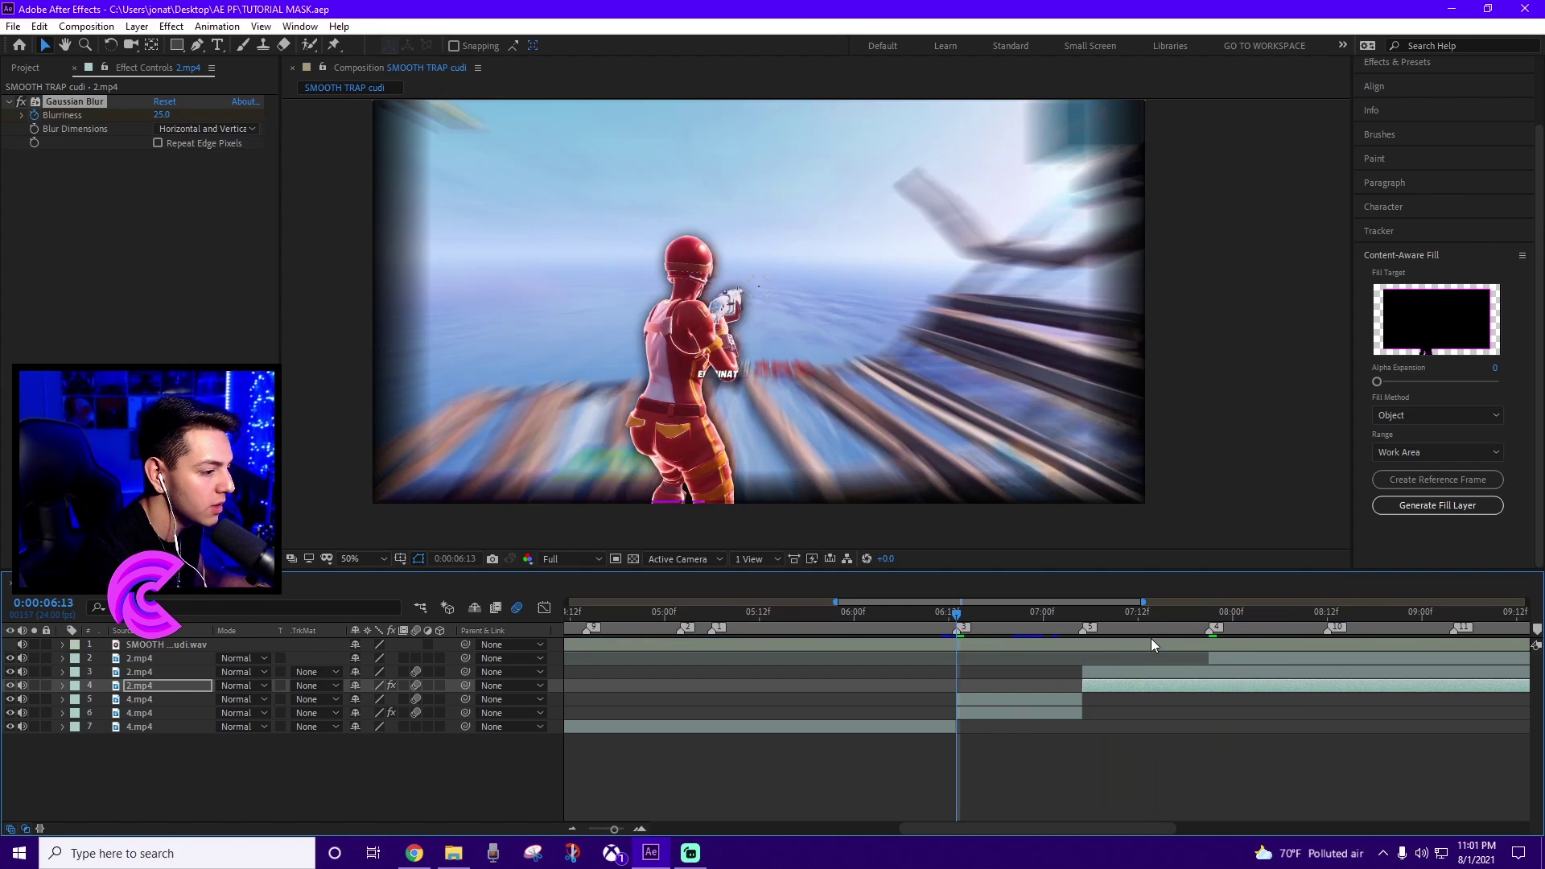
click(1147, 615)
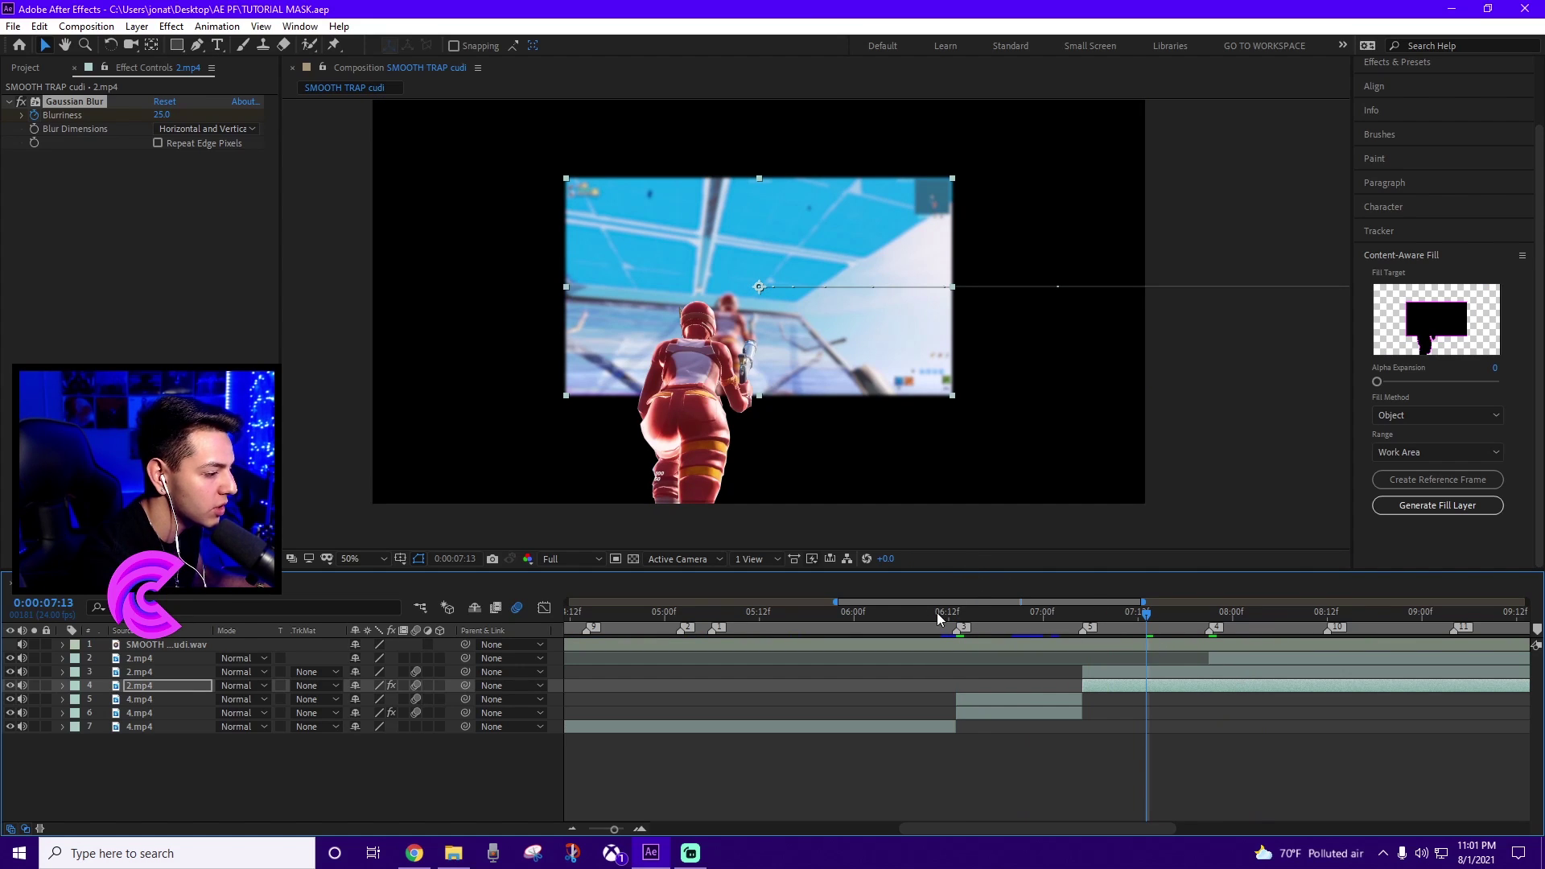
Step: Inspect layer 5's animated properties and layer 6's Gaussian Blur (Blurriness 25.0) at 6:13
click(1022, 698)
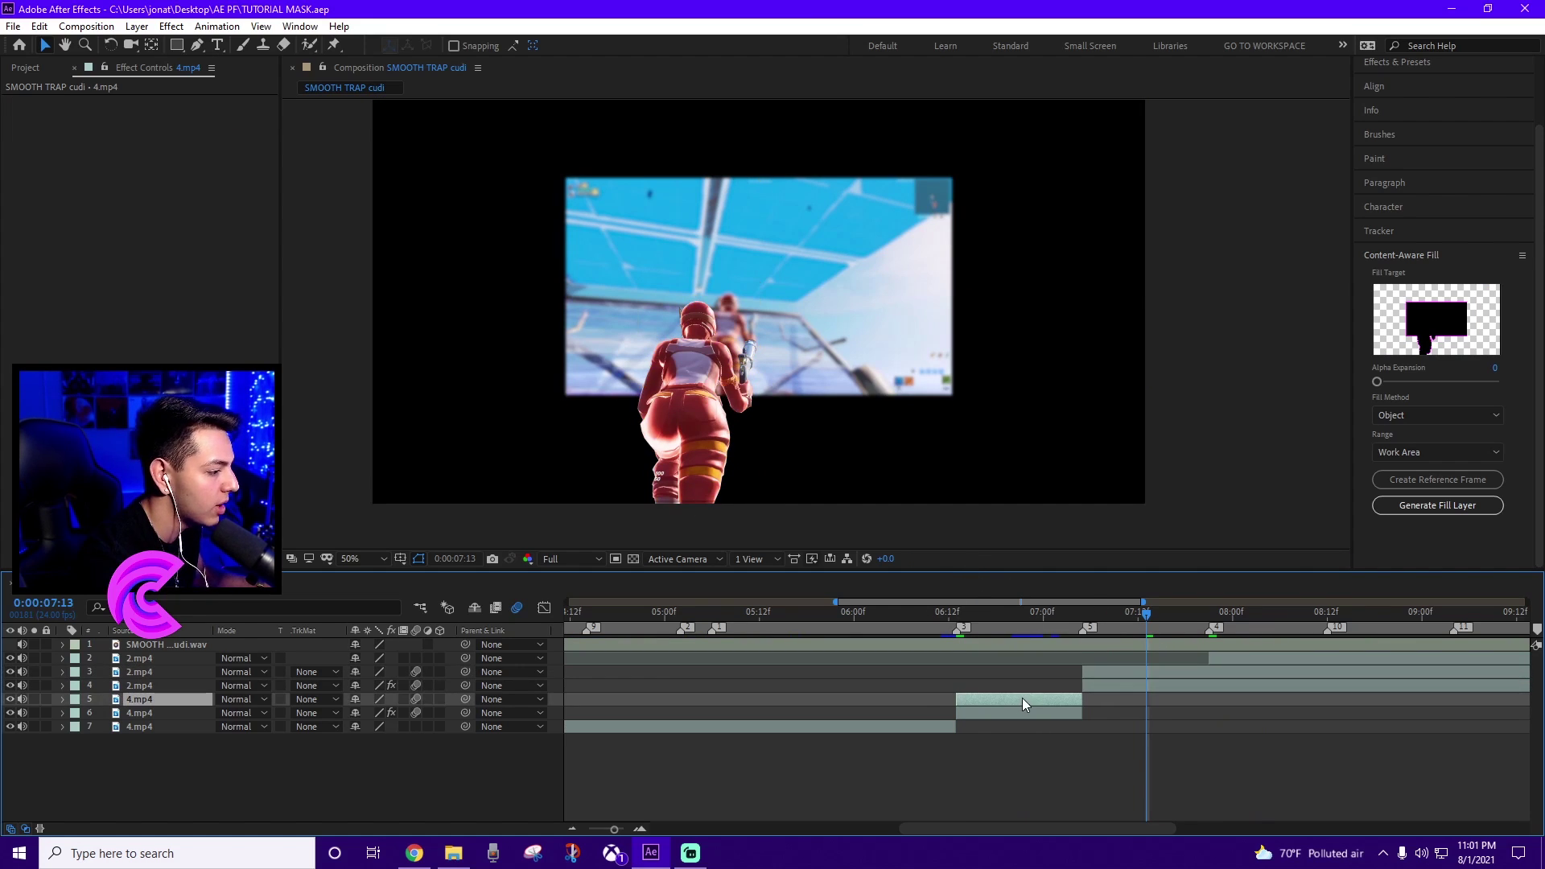
key(ctrl+alt+t)
key(u)
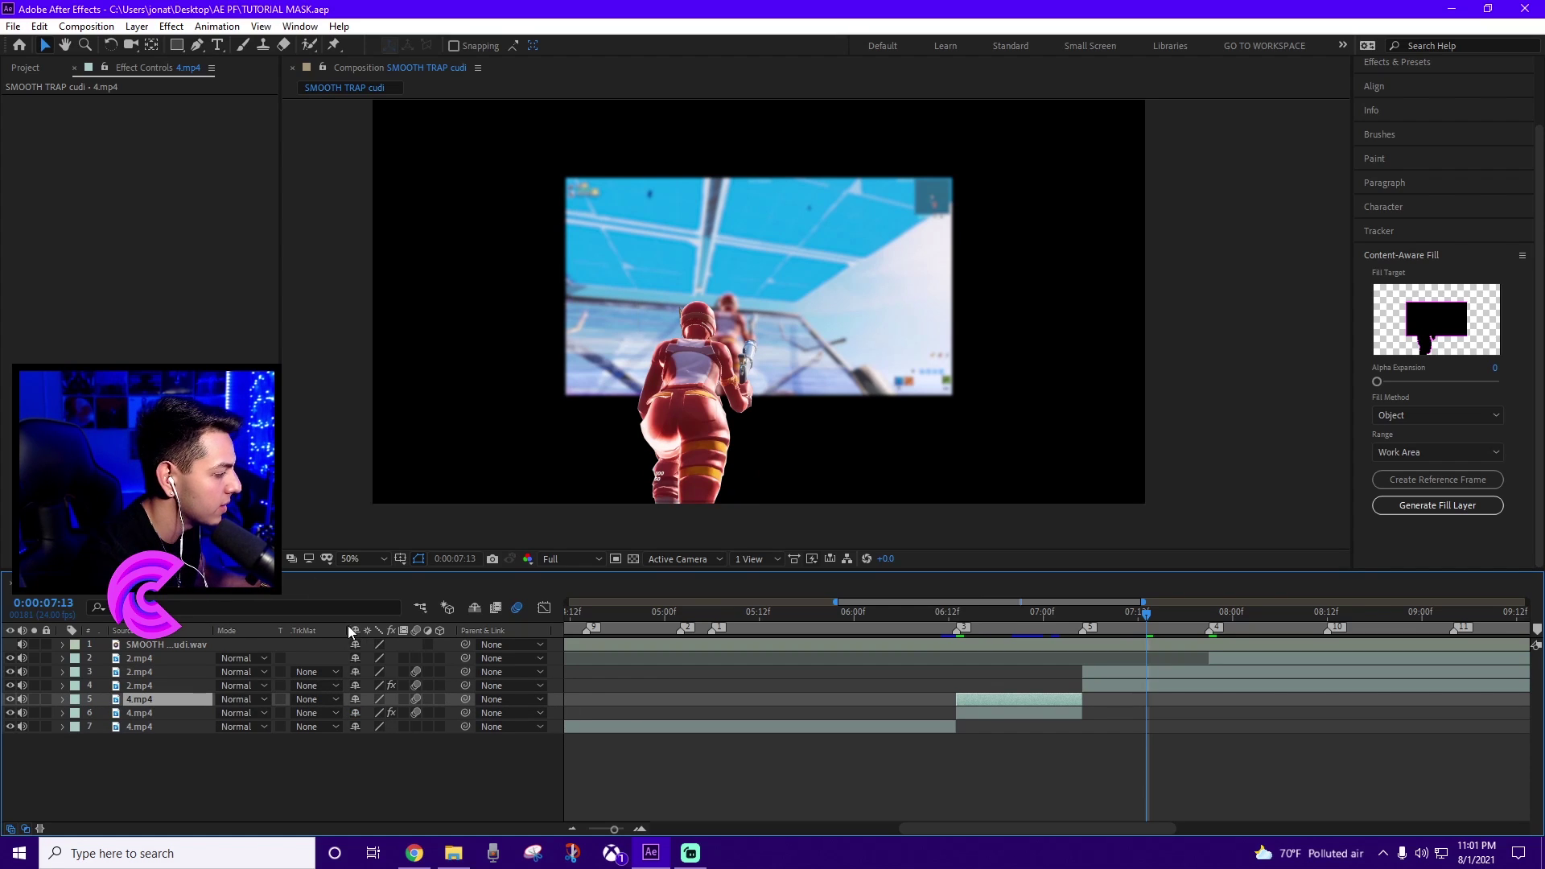
click(157, 713)
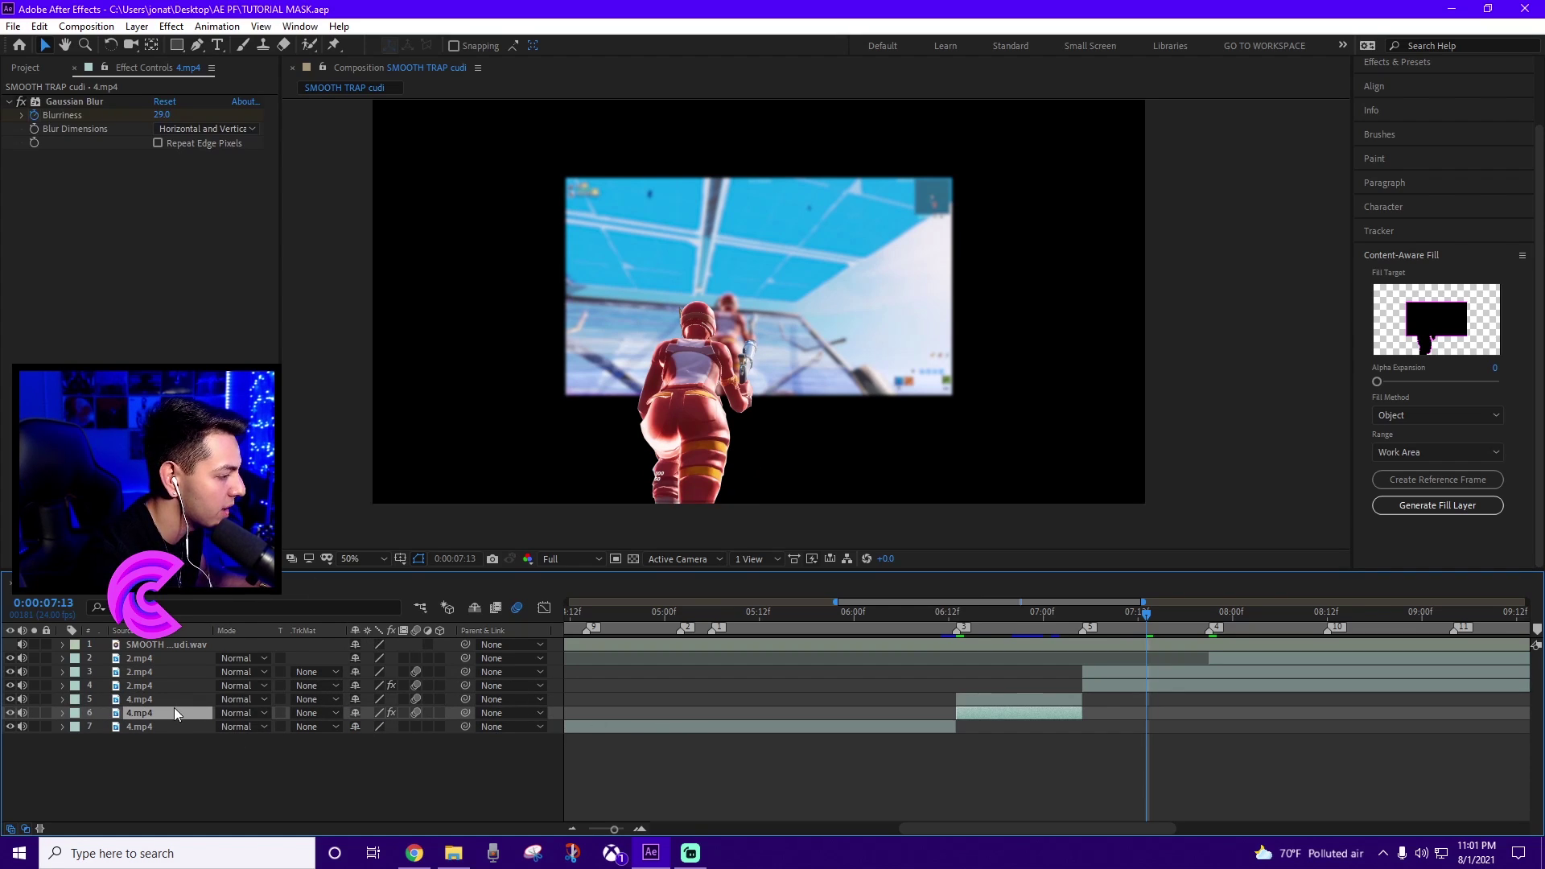
click(166, 696)
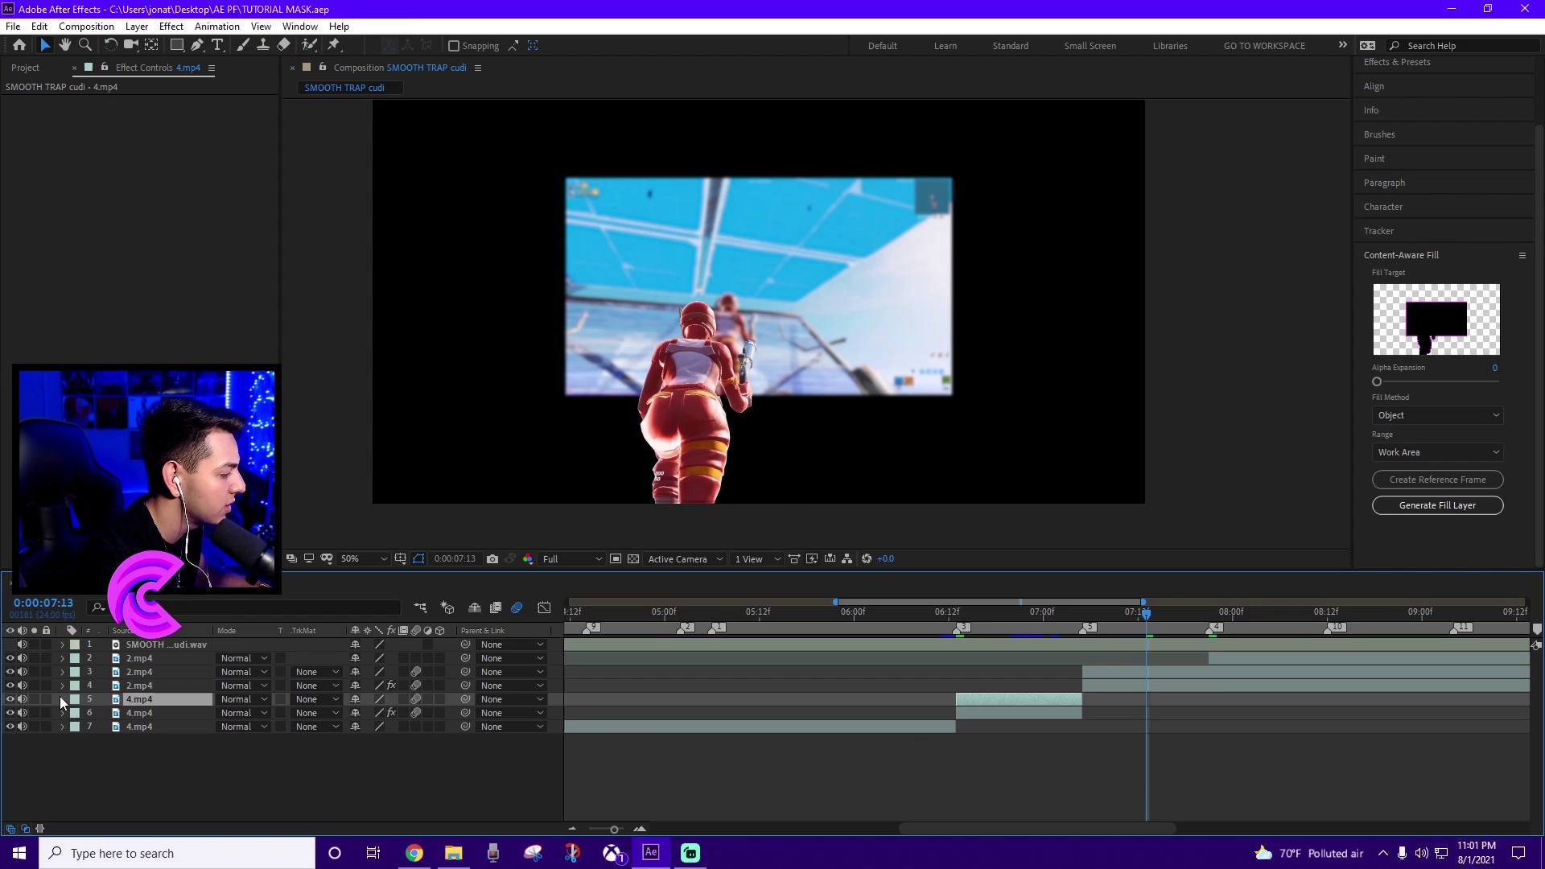
click(955, 613)
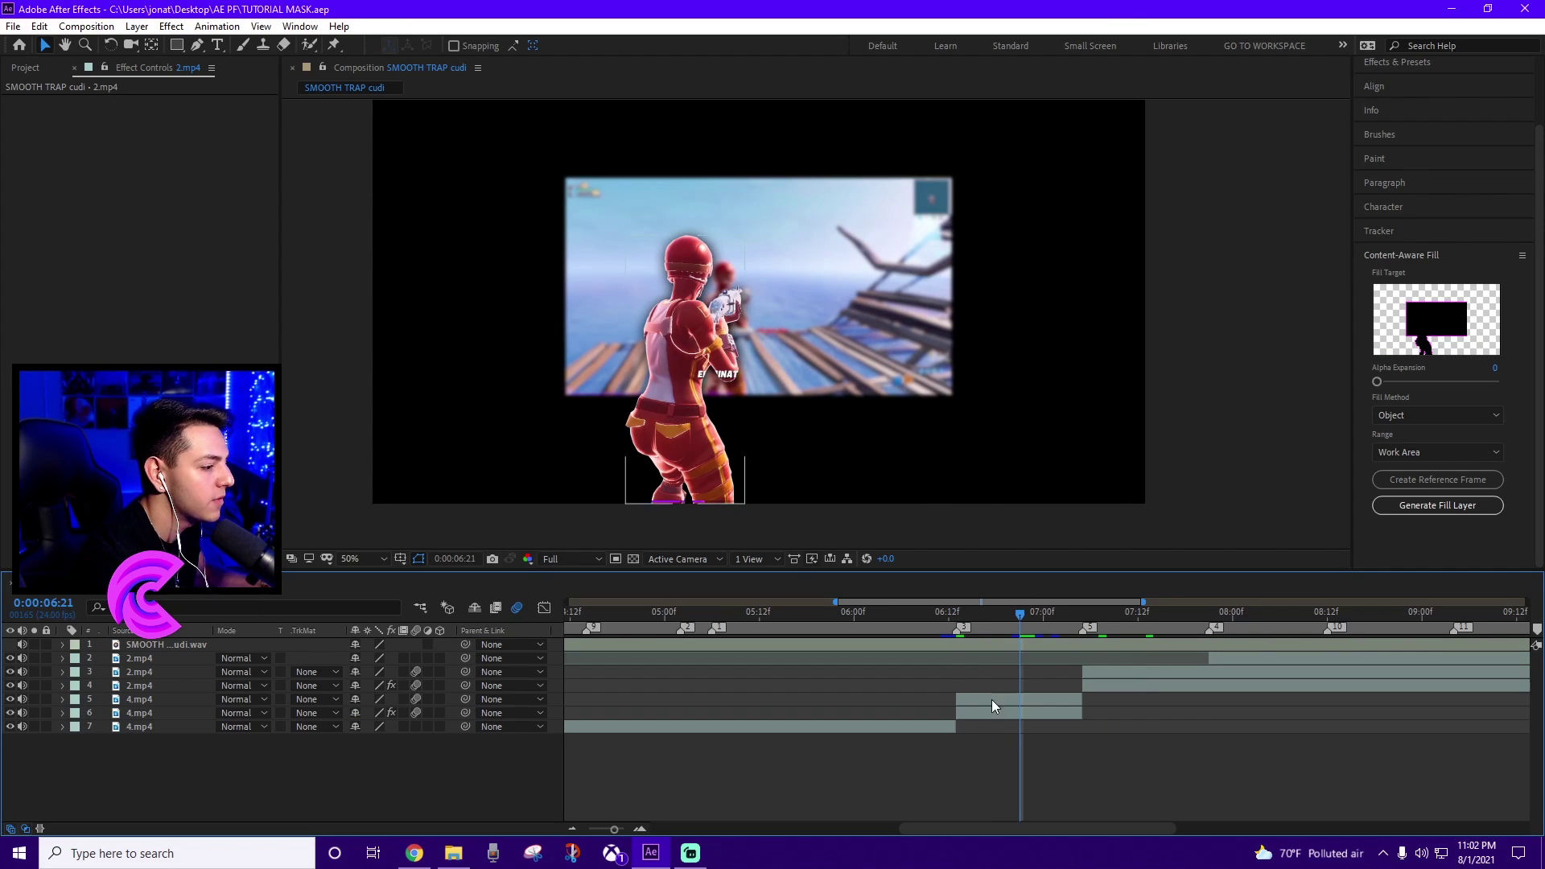
click(988, 717)
key(i)
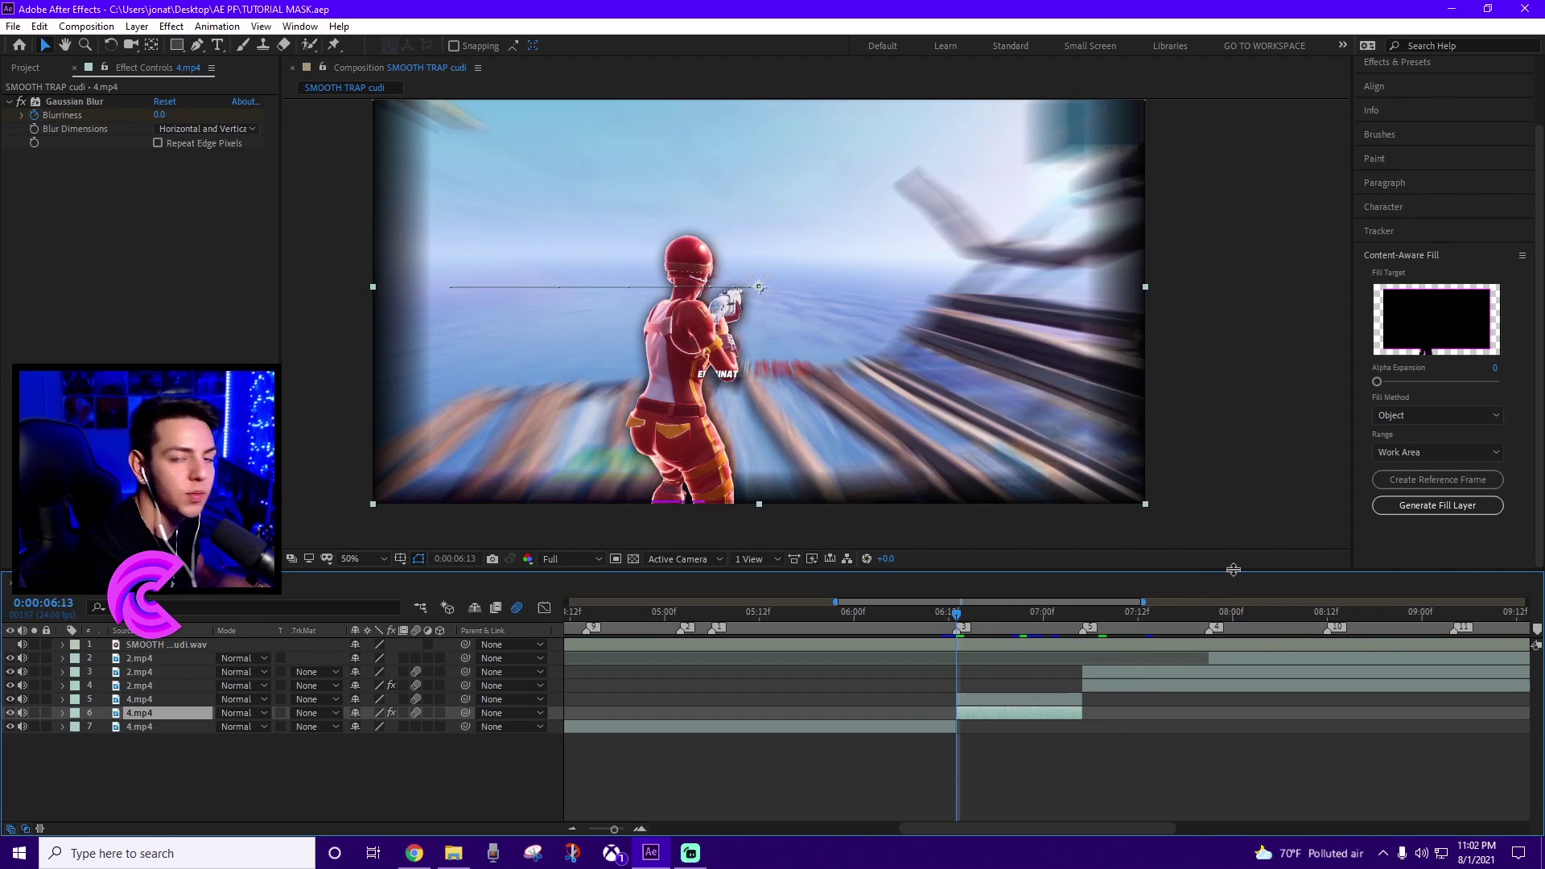